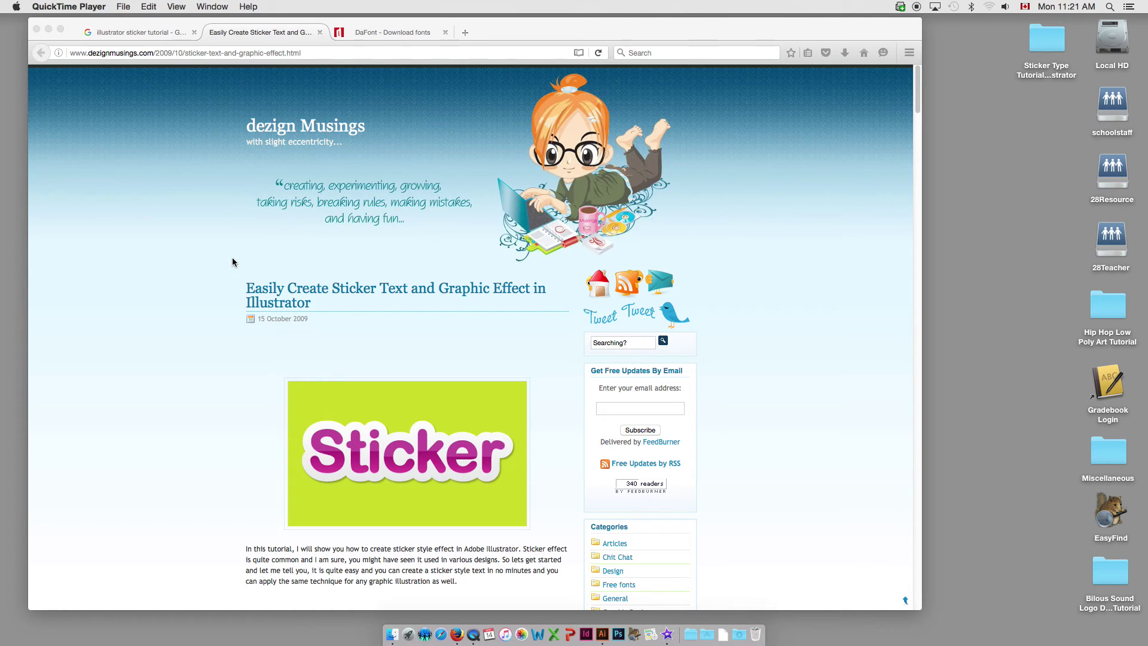
Step: Save the Sticker example picture from the Firefox page to the desktop as sticker-text-effect.jpg
{"action": "scroll", "coordinate": [232, 257], "scroll_direction": "down", "scroll_amount": 5}
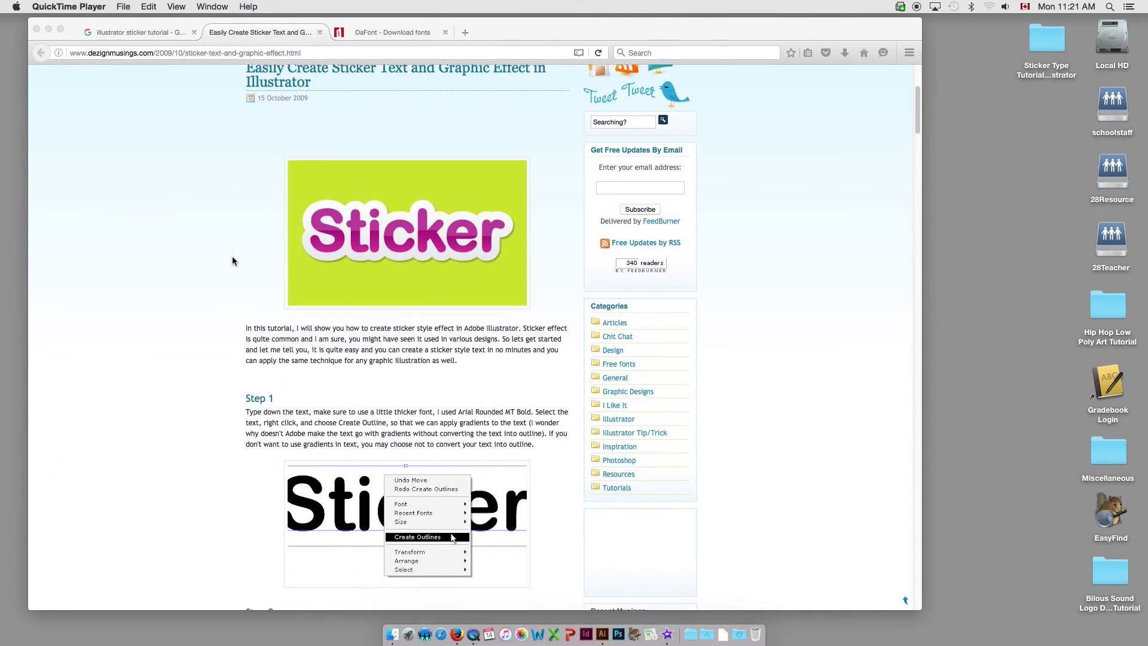
{"action": "scroll", "coordinate": [232, 261], "scroll_direction": "down", "scroll_amount": 20}
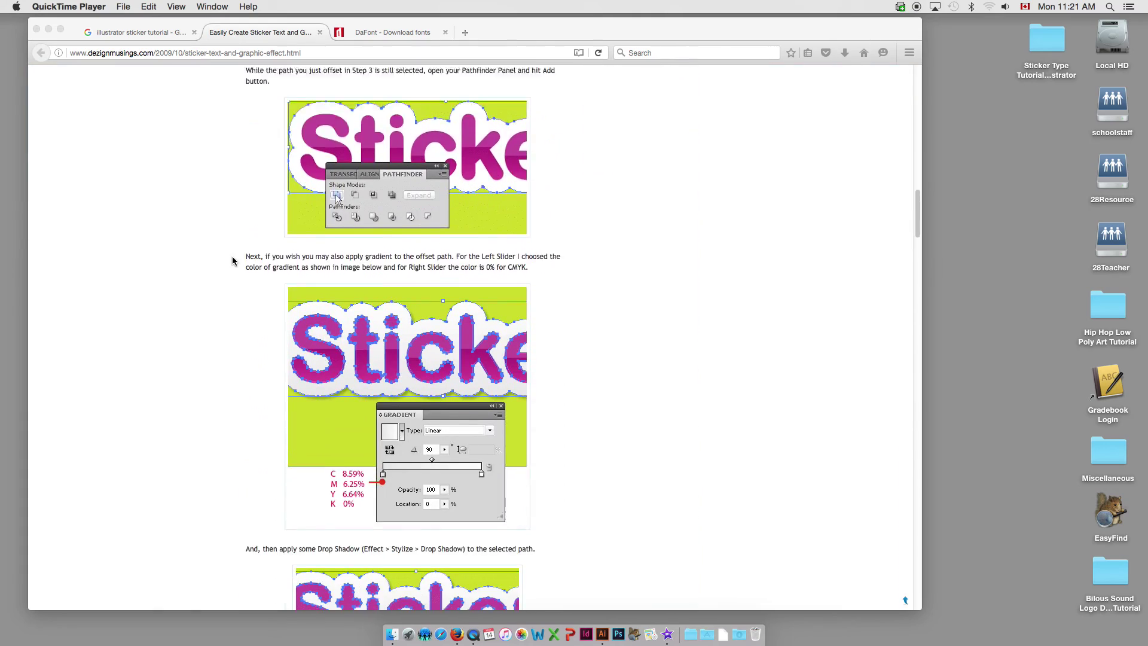
{"action": "scroll", "coordinate": [232, 260], "scroll_direction": "down", "scroll_amount": 13}
{"action": "scroll", "coordinate": [231, 260], "scroll_direction": "up", "scroll_amount": 8}
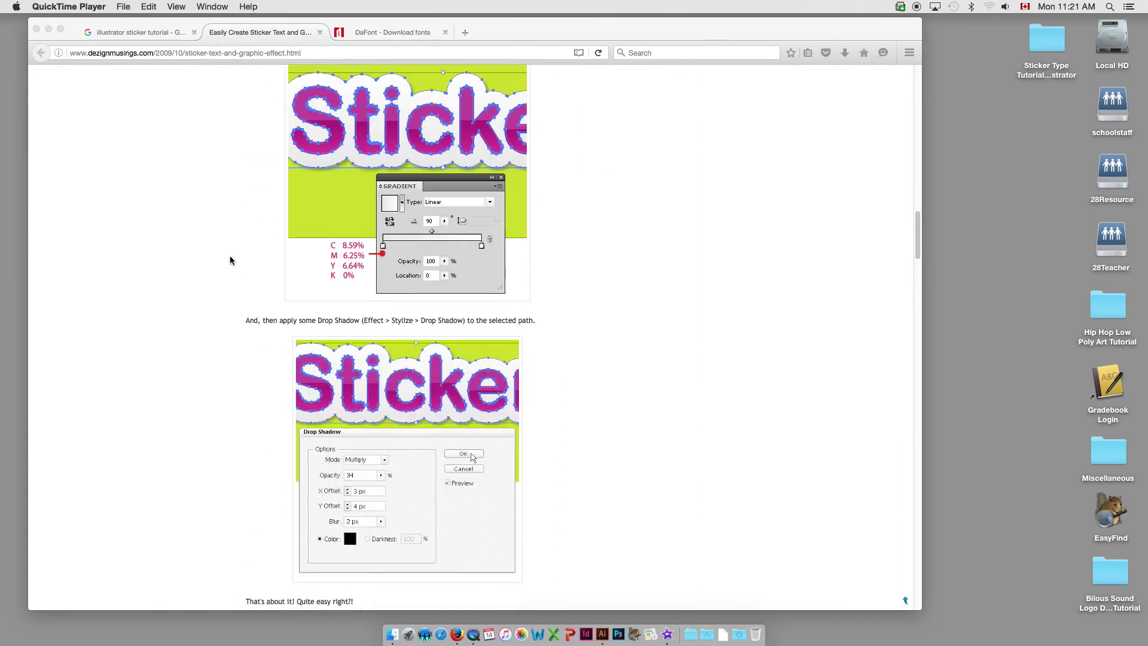
{"action": "scroll", "coordinate": [229, 261], "scroll_direction": "up", "scroll_amount": 20}
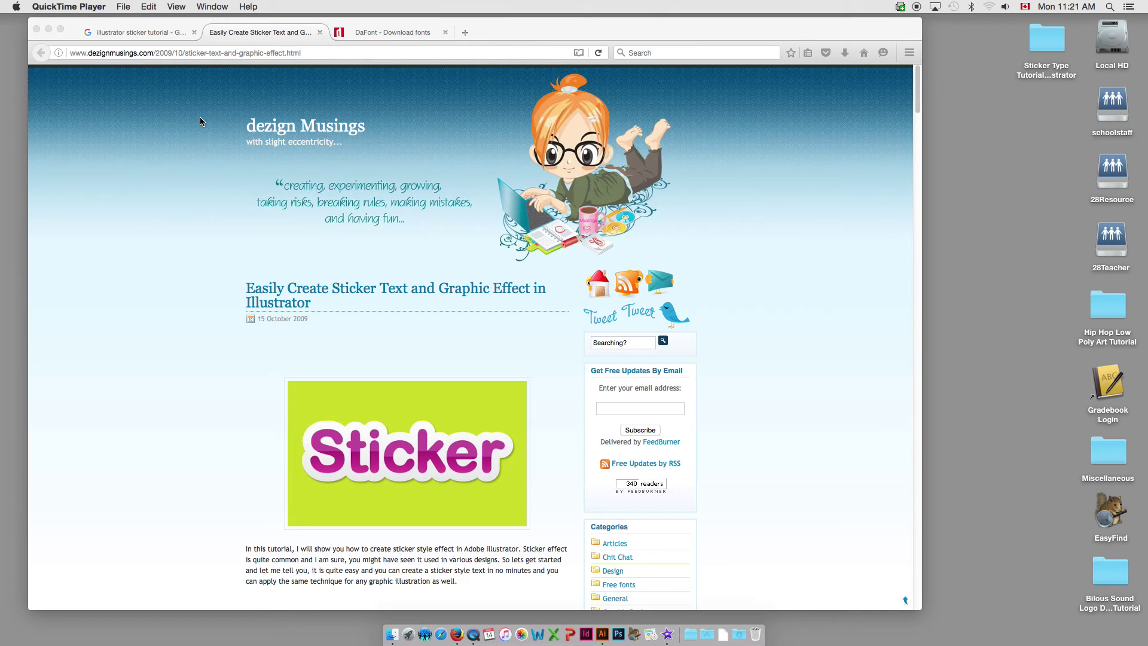
{"action": "left_click", "coordinate": [116, 54]}
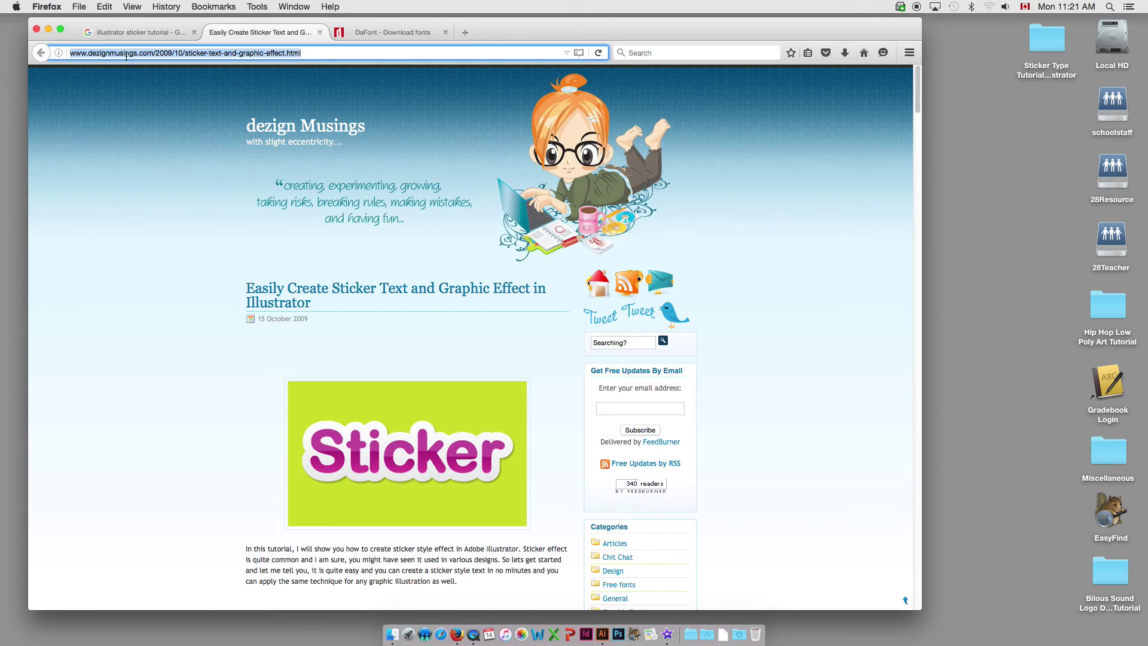
{"action": "left_click_drag", "start_coordinate": [400, 453], "coordinate": [1009, 161]}
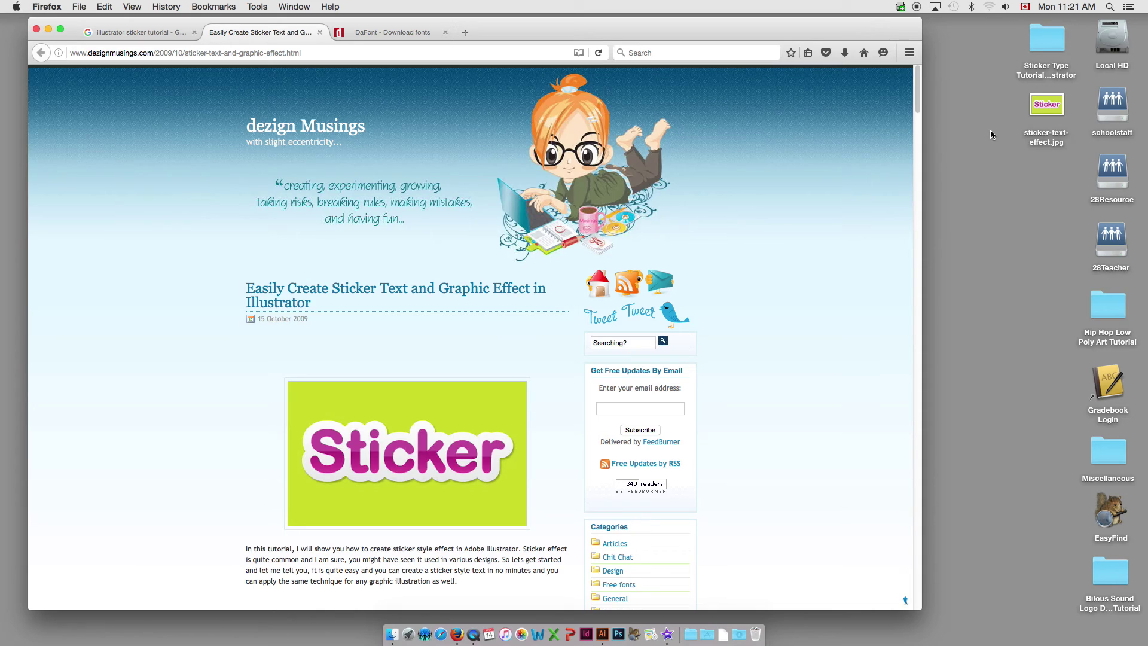
Step: Switch to Illustrator and start a new document with Cmd+N
{"action": "left_click", "coordinate": [993, 133]}
{"action": "left_click", "coordinate": [603, 637]}
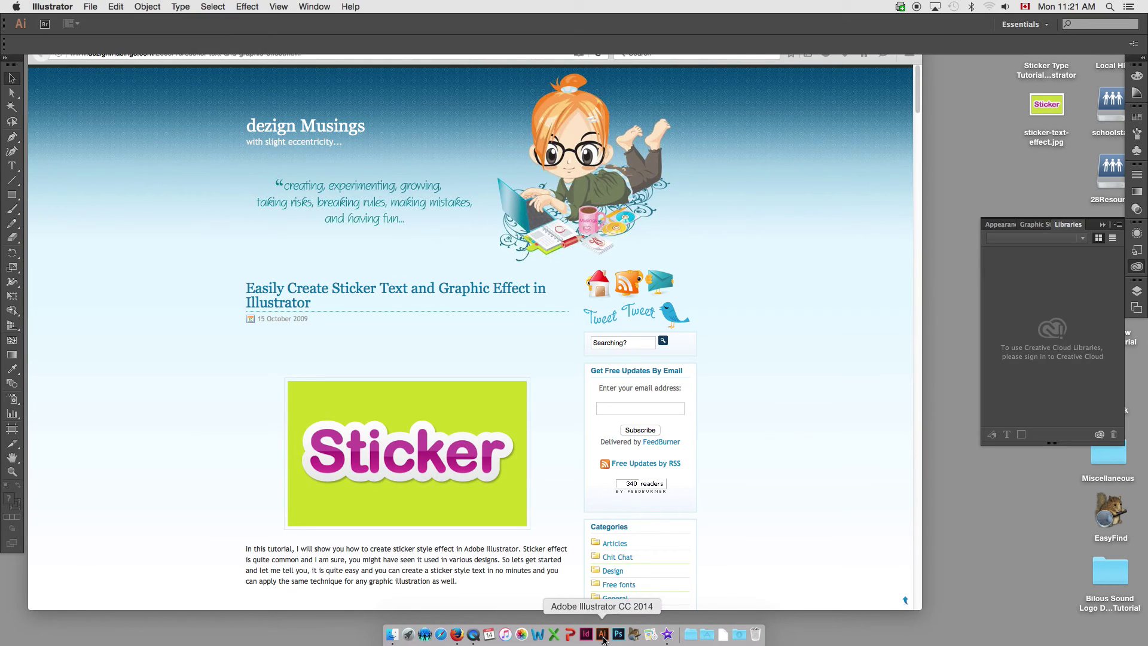
{"action": "key", "text": "super+n"}
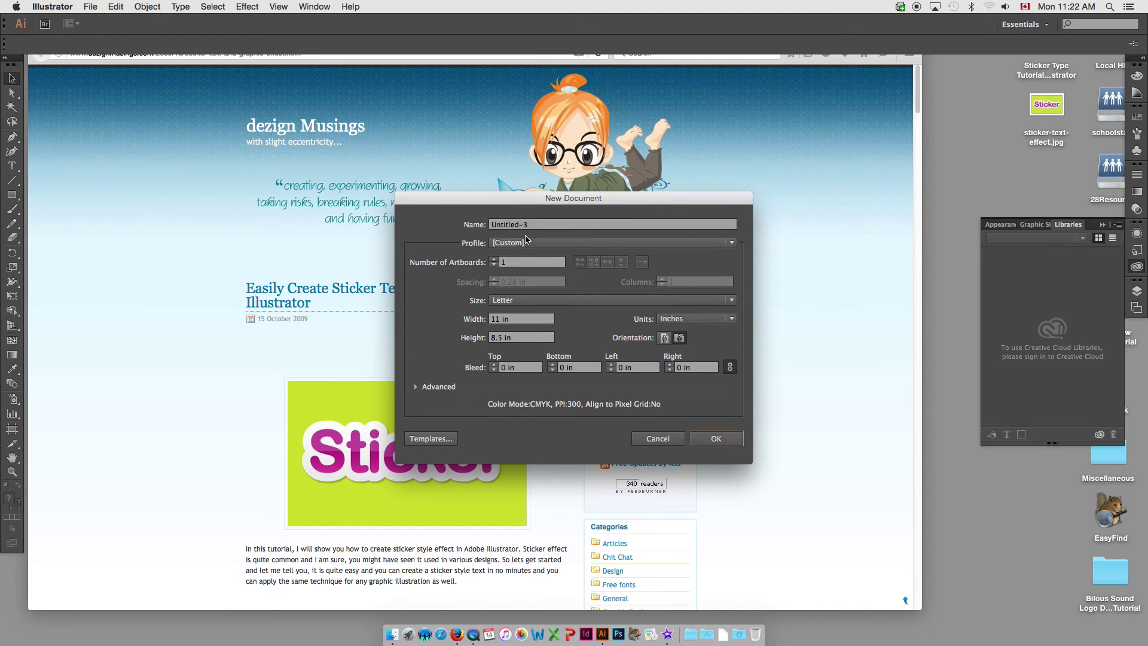
Step: Create a Letter-size document named 'Sticker Type Effect Adobe Illustrator'
{"action": "triple_click", "coordinate": [510, 223]}
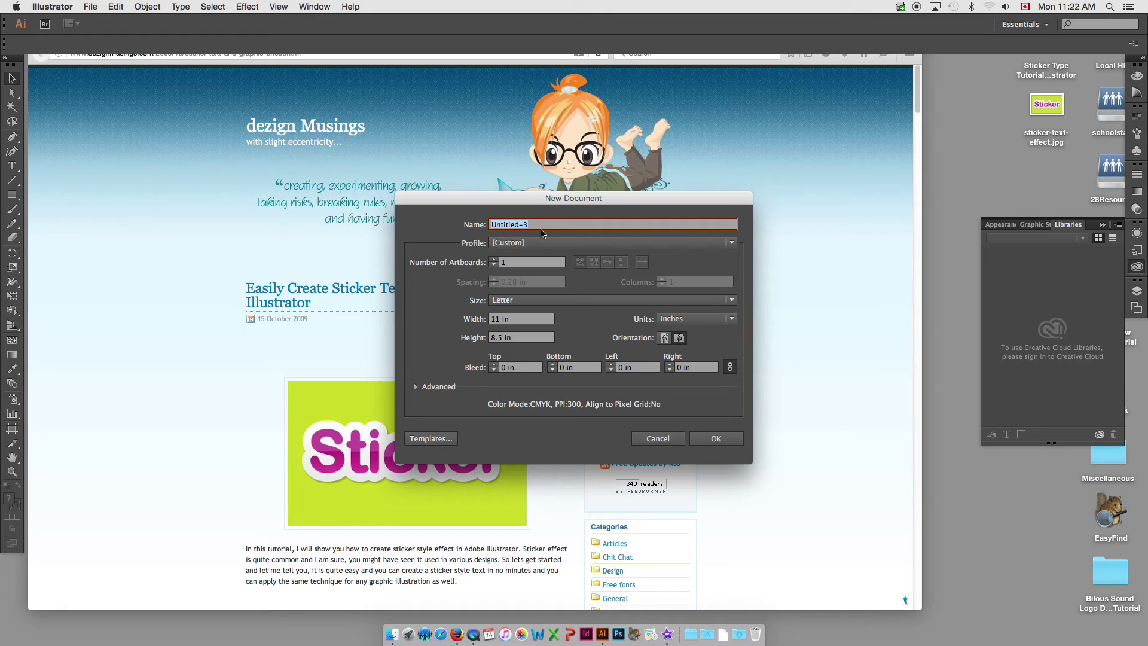
{"action": "type", "text": "St"}
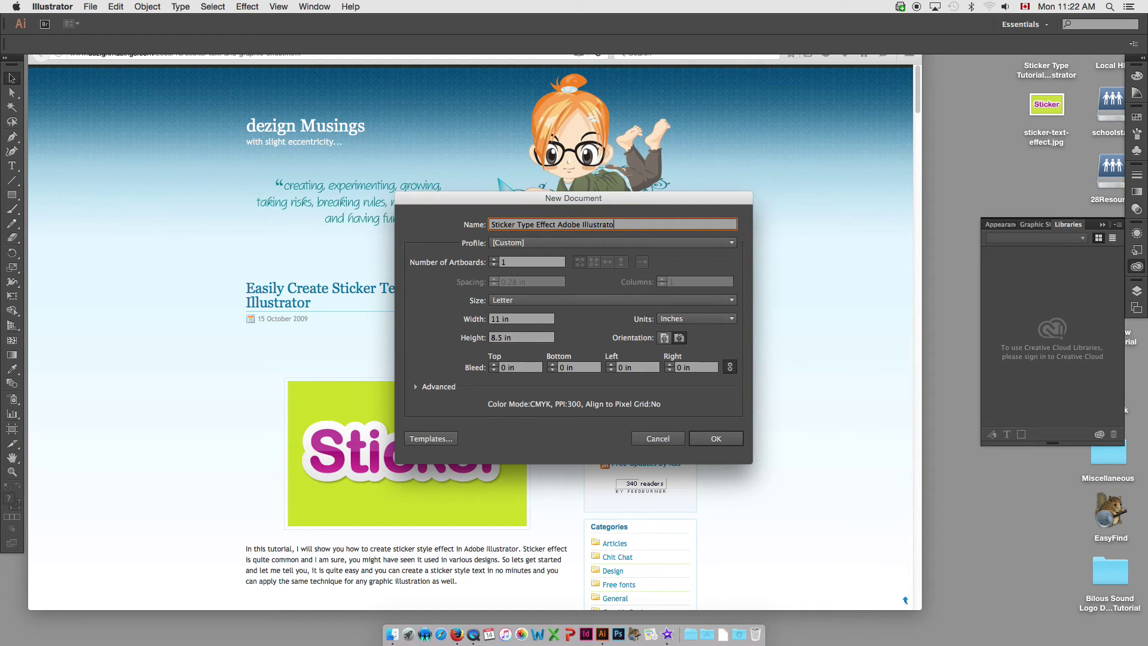
{"action": "left_click", "coordinate": [716, 440]}
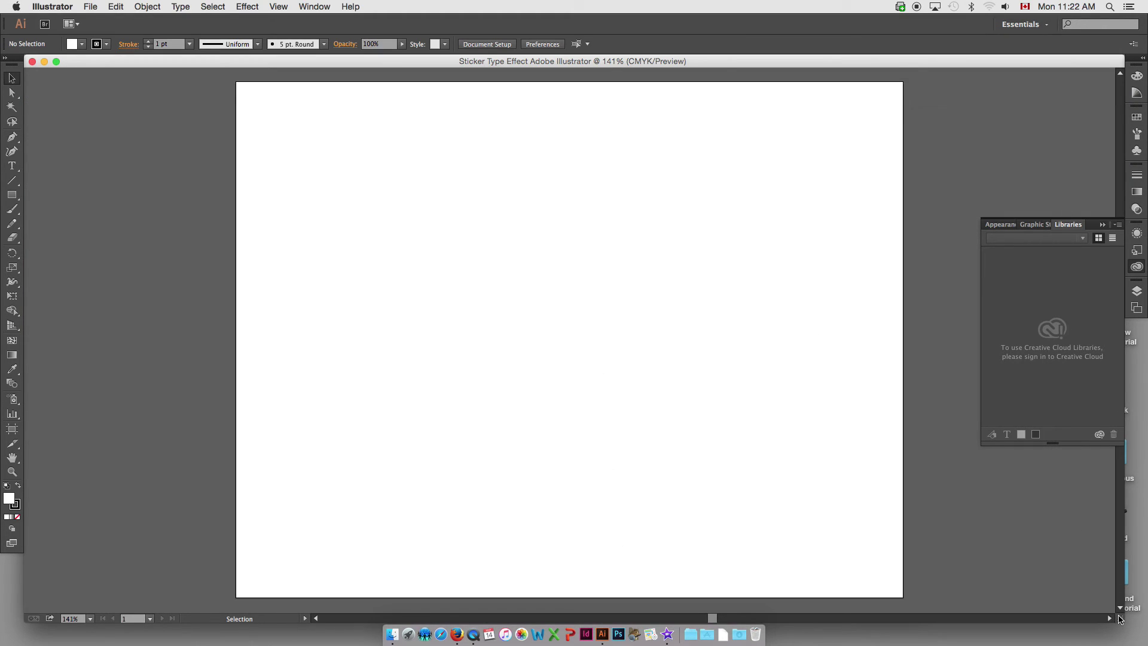
Step: Place sticker-text-effect.jpg from the desktop onto the canvas beside the artboard
{"action": "left_click_drag", "start_coordinate": [1120, 620], "coordinate": [981, 604]}
{"action": "left_click_drag", "start_coordinate": [1051, 110], "coordinate": [94, 205]}
{"action": "left_click_drag", "start_coordinate": [172, 206], "coordinate": [322, 318]}
{"action": "left_click", "coordinate": [416, 189]}
{"action": "left_click_drag", "start_coordinate": [415, 190], "coordinate": [371, 166]}
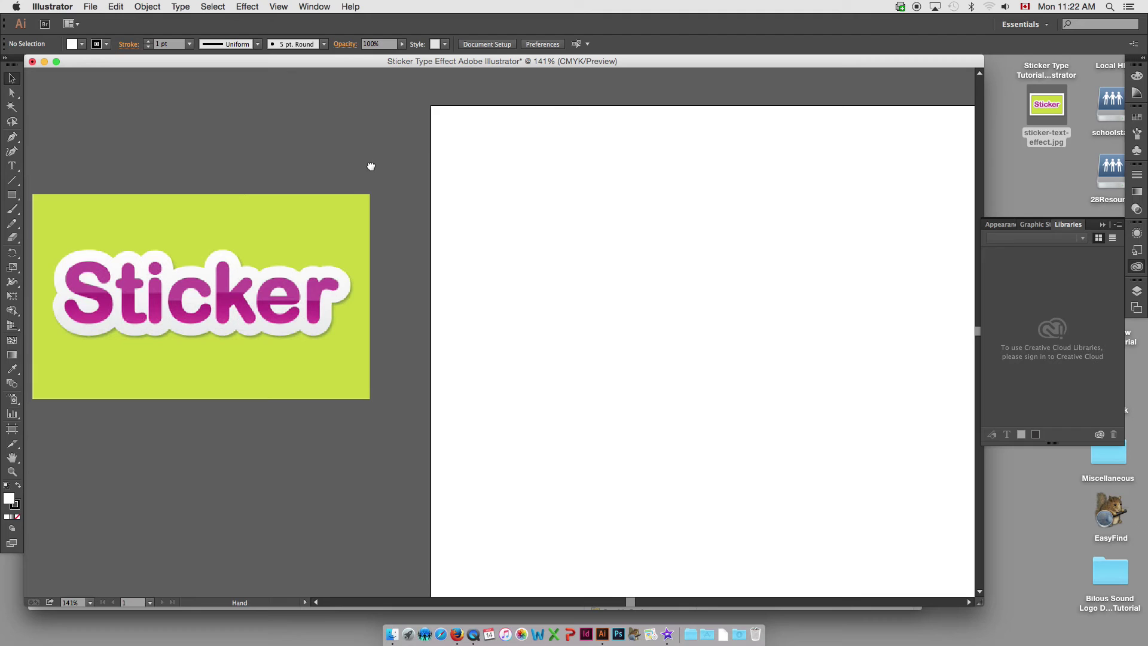
Step: Zoom to 100% and move the reference picture slightly lower beside the artboard
{"action": "scroll", "coordinate": [422, 215], "scroll_direction": "right", "scroll_amount": 5}
{"action": "key", "text": "super+minus"}
{"action": "scroll", "coordinate": [362, 267], "scroll_direction": "right", "scroll_amount": 2}
{"action": "left_click_drag", "start_coordinate": [362, 272], "coordinate": [365, 304]}
{"action": "scroll", "coordinate": [382, 259], "scroll_direction": "right", "scroll_amount": 2}
{"action": "scroll", "coordinate": [382, 259], "scroll_direction": "down", "scroll_amount": 1}
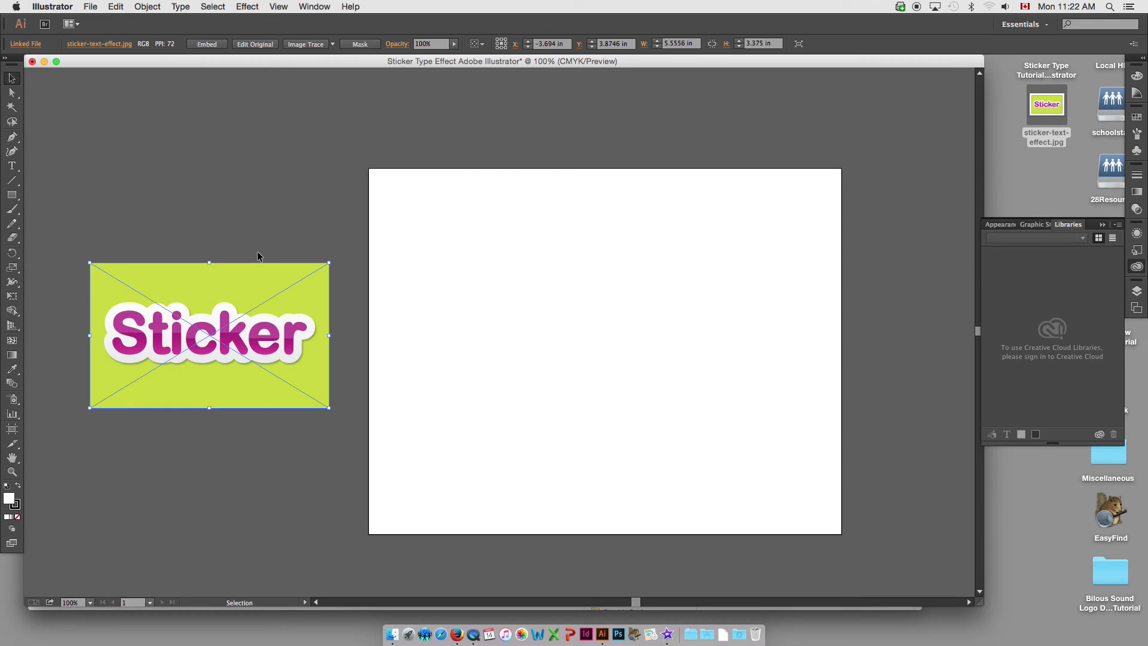
{"action": "left_click", "coordinate": [288, 231]}
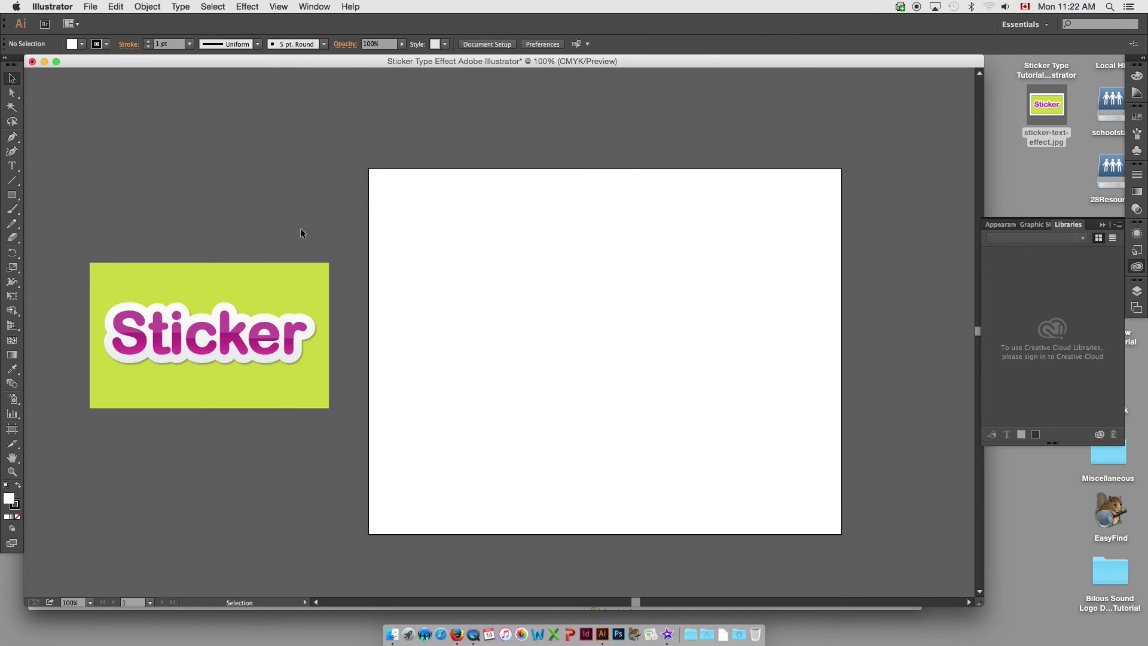
{"action": "key", "text": "space"}
{"action": "left_click_drag", "start_coordinate": [312, 227], "coordinate": [292, 209]}
Step: Type 'Sticker' on the artboard, enlarge it, and move it toward the centre
{"action": "left_click", "coordinate": [11, 165]}
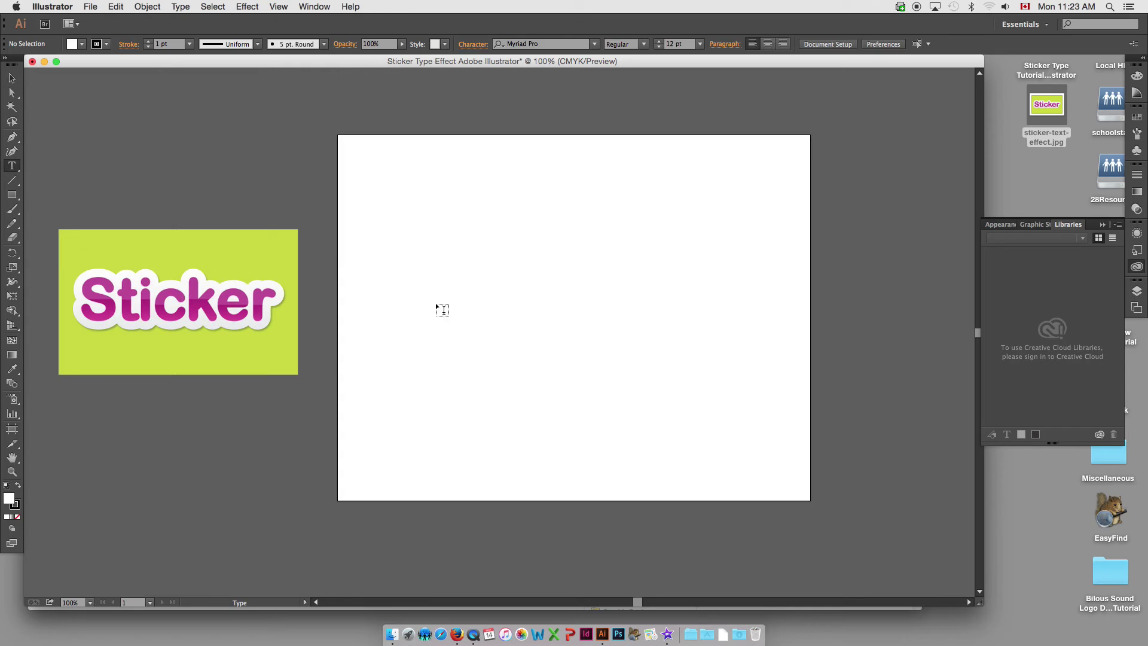
{"action": "left_click", "coordinate": [436, 302]}
{"action": "type", "text": "Stick"}
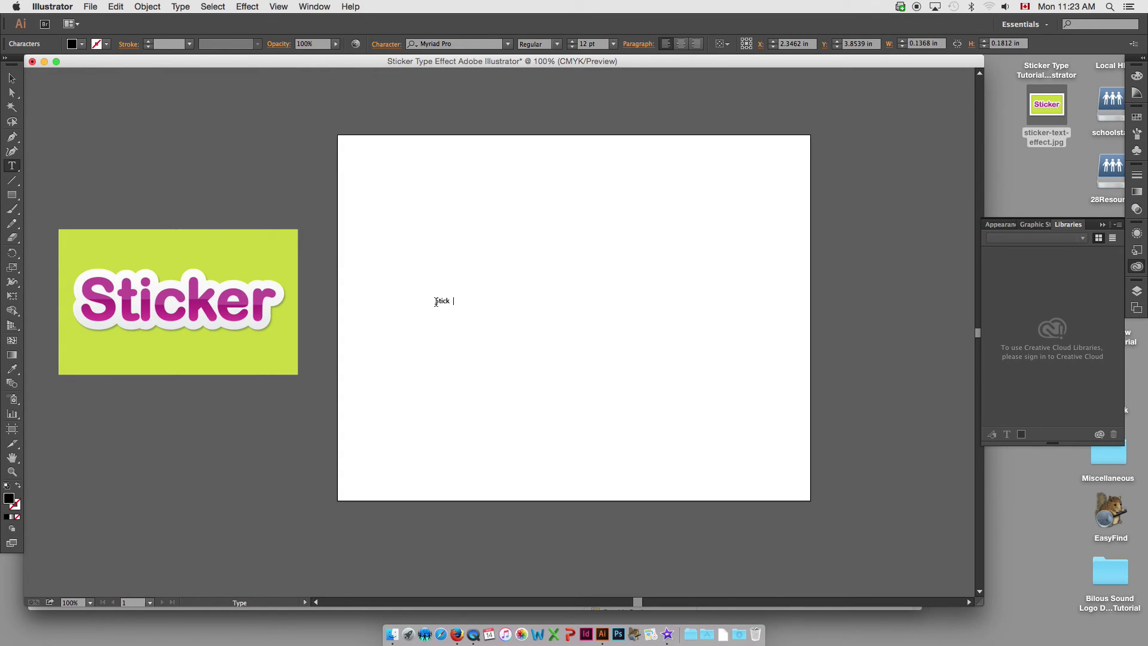
{"action": "type", "text": "er"}
{"action": "left_click", "coordinate": [436, 303], "text": "super"}
{"action": "key", "text": "super+shift+period"}
{"action": "key", "text": "super+shift+period"}
{"action": "key", "text": "super+shift+period"}
{"action": "key", "text": "super+shift+period"}
{"action": "key", "text": "super+shift+period"}
{"action": "key", "text": "super+shift+period"}
{"action": "key", "text": "super+shift+period"}
{"action": "key", "text": "super+shift+period"}
{"action": "key", "text": "super+shift+period"}
{"action": "key", "text": "super+shift+period"}
{"action": "key", "text": "super+shift+period"}
{"action": "key", "text": "super+shift+period"}
{"action": "key", "text": "super+shift+period"}
{"action": "key", "text": "super+shift+period"}
{"action": "key", "text": "super+shift+period"}
{"action": "key", "text": "super+shift+period"}
{"action": "key", "text": "super+shift+period"}
{"action": "key", "text": "super+shift+period"}
{"action": "key", "text": "super+shift+period"}
{"action": "key", "text": "super+shift+period"}
{"action": "key", "text": "super+shift+period"}
{"action": "key", "text": "super+shift+period"}
{"action": "key", "text": "super+shift+period"}
{"action": "key", "text": "super+shift+period"}
{"action": "key", "text": "super+shift+period"}
{"action": "key", "text": "super+shift+period"}
{"action": "key", "text": "super+shift+period"}
{"action": "key", "text": "super+shift+period"}
{"action": "key", "text": "super+shift+period"}
{"action": "key", "text": "super+shift+period"}
{"action": "key", "text": "super+shift+period"}
{"action": "key", "text": "super+shift+period"}
{"action": "key", "text": "super+shift+period"}
{"action": "key", "text": "super+shift+period"}
{"action": "key", "text": "super+shift+period"}
{"action": "key", "text": "super+shift+period"}
{"action": "key", "text": "super+shift+period"}
{"action": "key", "text": "super+shift+period"}
{"action": "key", "text": "super+shift+period"}
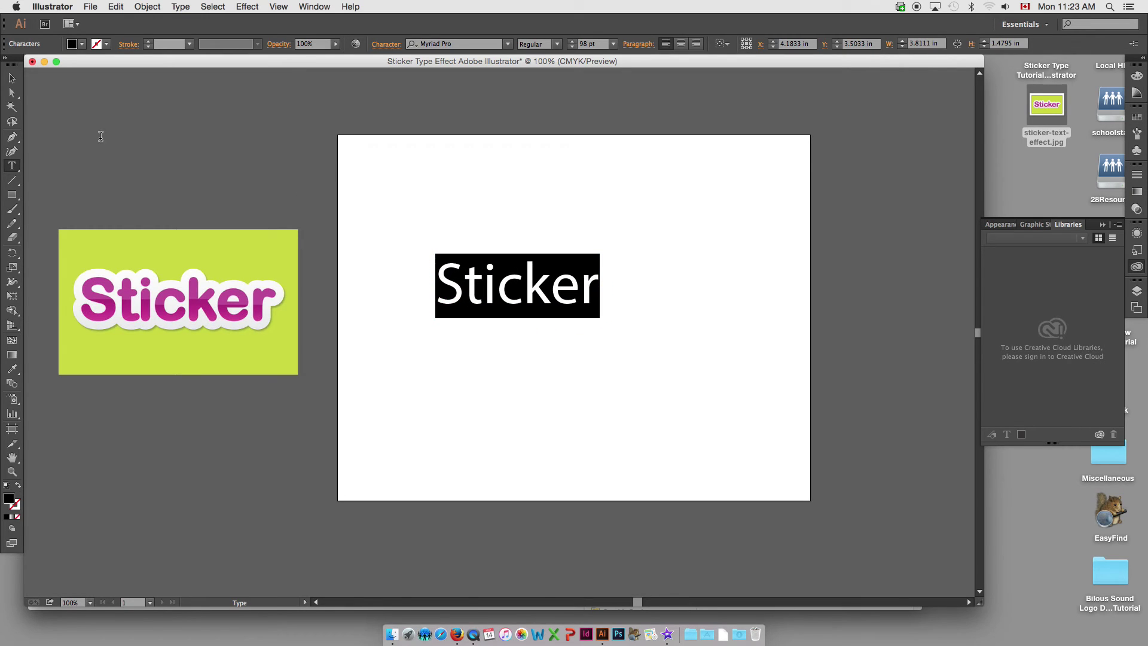
{"action": "left_click", "coordinate": [10, 75]}
{"action": "left_click_drag", "start_coordinate": [562, 308], "coordinate": [633, 343]}
Step: Settle the Sticker text at 106 pt and nudge it to the artboard centre
{"action": "left_click", "coordinate": [315, 7]}
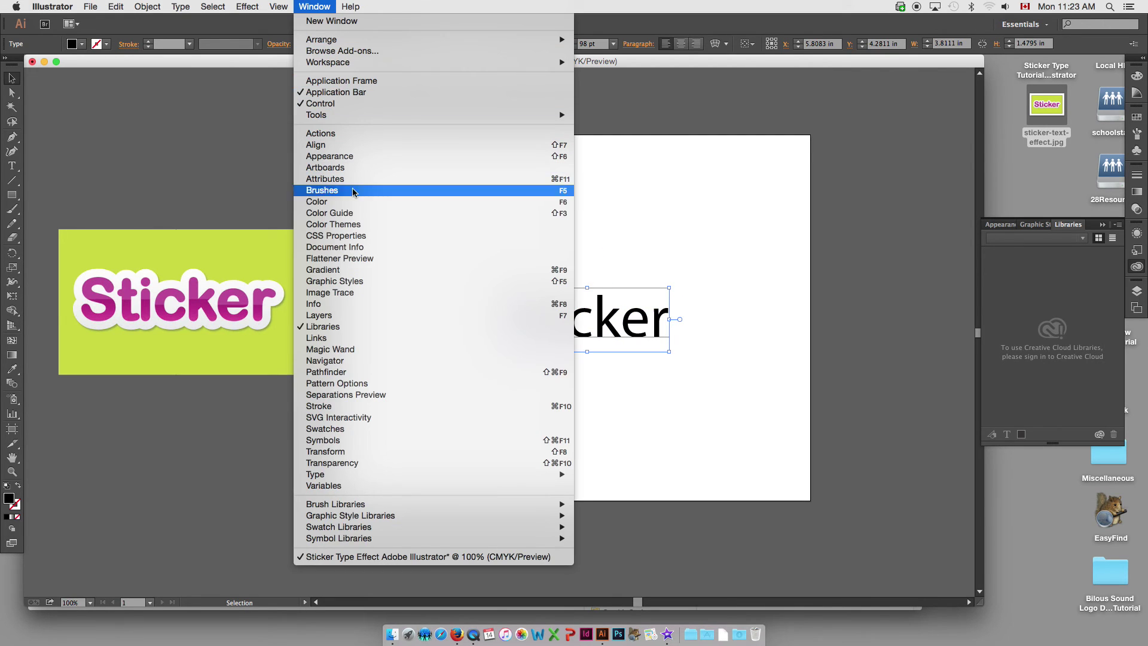
{"action": "left_click", "coordinate": [559, 509]}
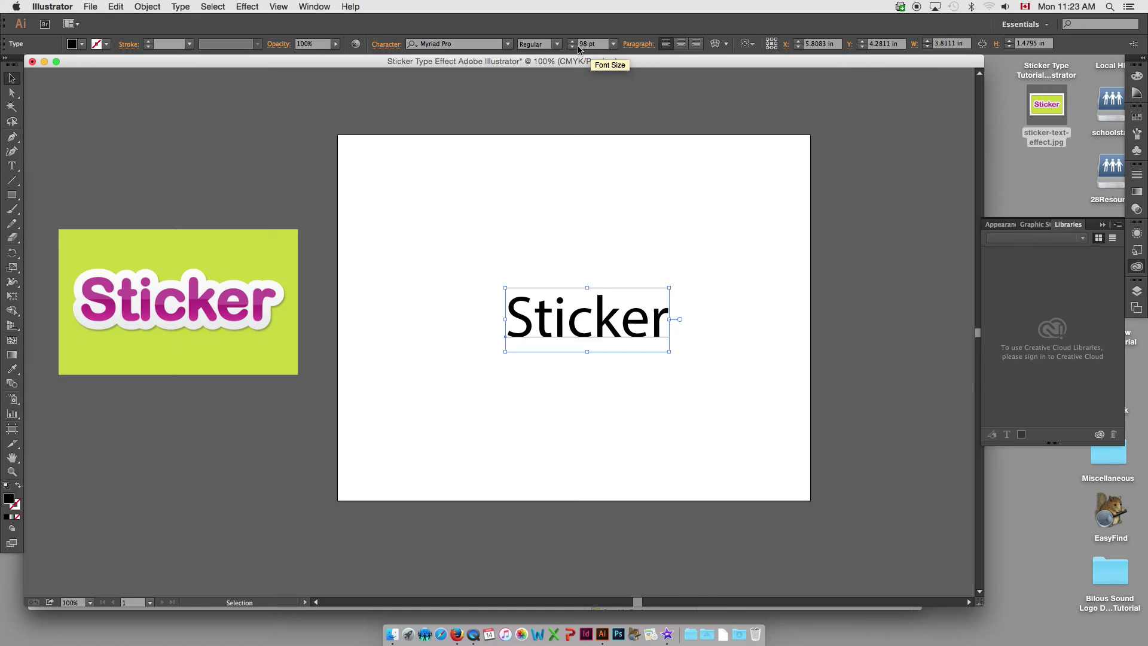
{"action": "key", "text": "super"}
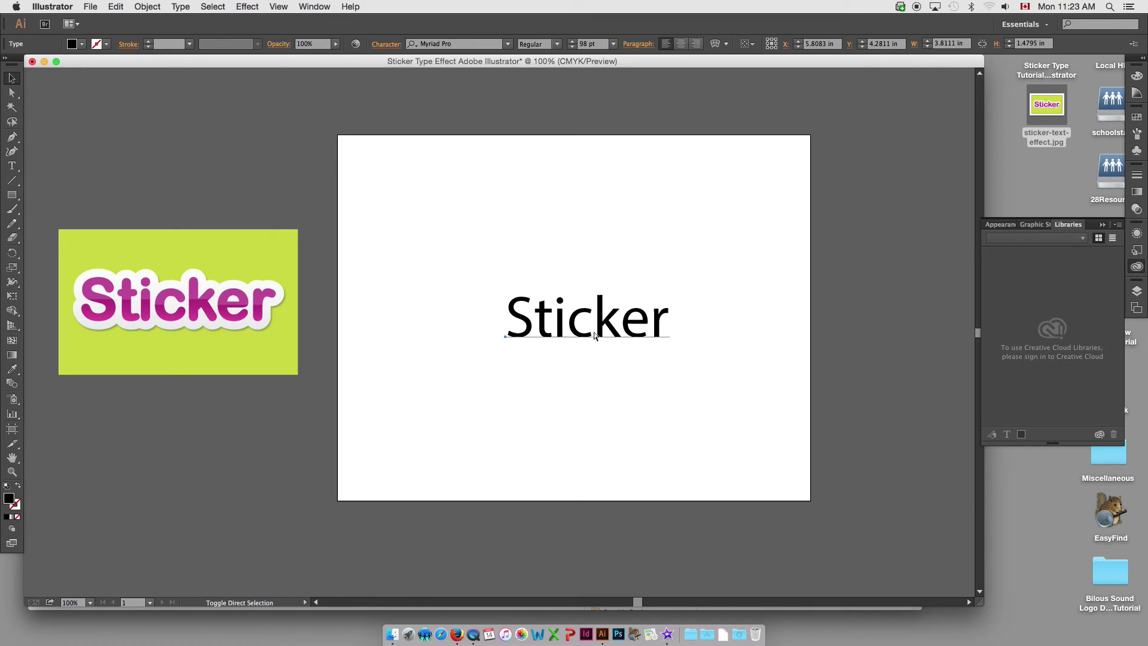
{"action": "key", "text": "super+shift+period"}
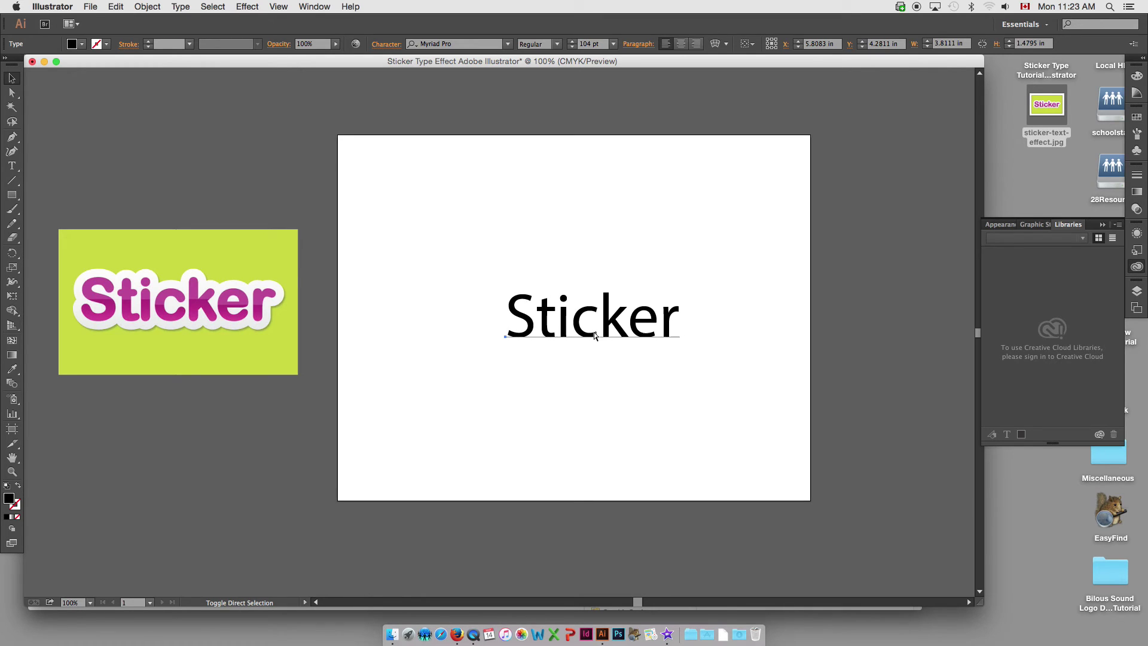
{"action": "key", "text": "super+shift+period"}
{"action": "key", "text": "super+shift+period"}
{"action": "key", "text": "super+shift+period"}
{"action": "key", "text": "super+shift+period"}
{"action": "key", "text": "super+shift+period"}
{"action": "key", "text": "super+shift+period"}
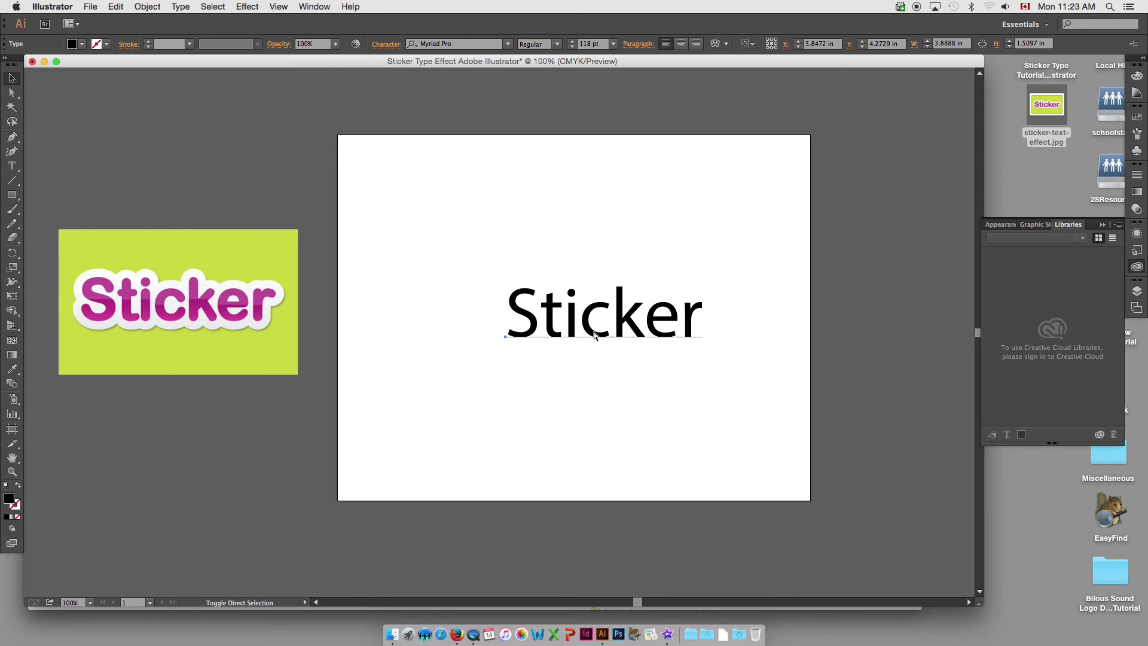
{"action": "left_click_drag", "start_coordinate": [595, 336], "coordinate": [580, 333]}
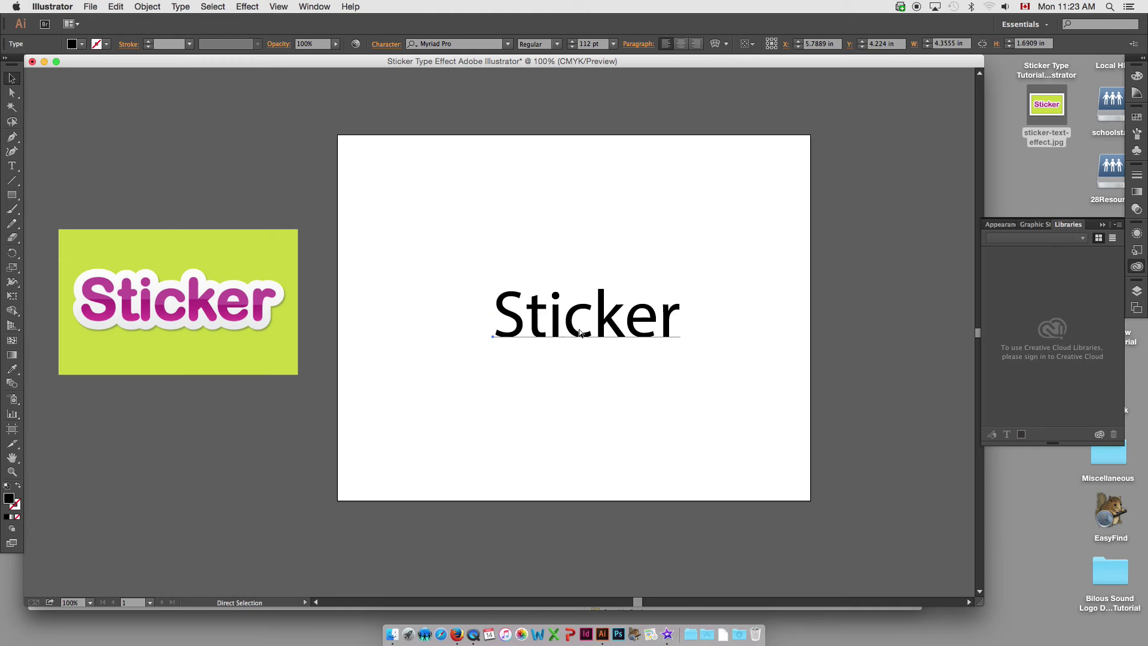
{"action": "key", "text": "super+shift+comma"}
{"action": "key", "text": "super+shift+comma"}
{"action": "key", "text": "super+shift+comma"}
{"action": "key", "text": "super+shift+comma"}
{"action": "key", "text": "super+shift+comma"}
{"action": "key", "text": "super+shift+comma"}
{"action": "key", "text": "super+shift+period"}
{"action": "key", "text": "super+shift+period"}
{"action": "key", "text": "super+shift+period"}
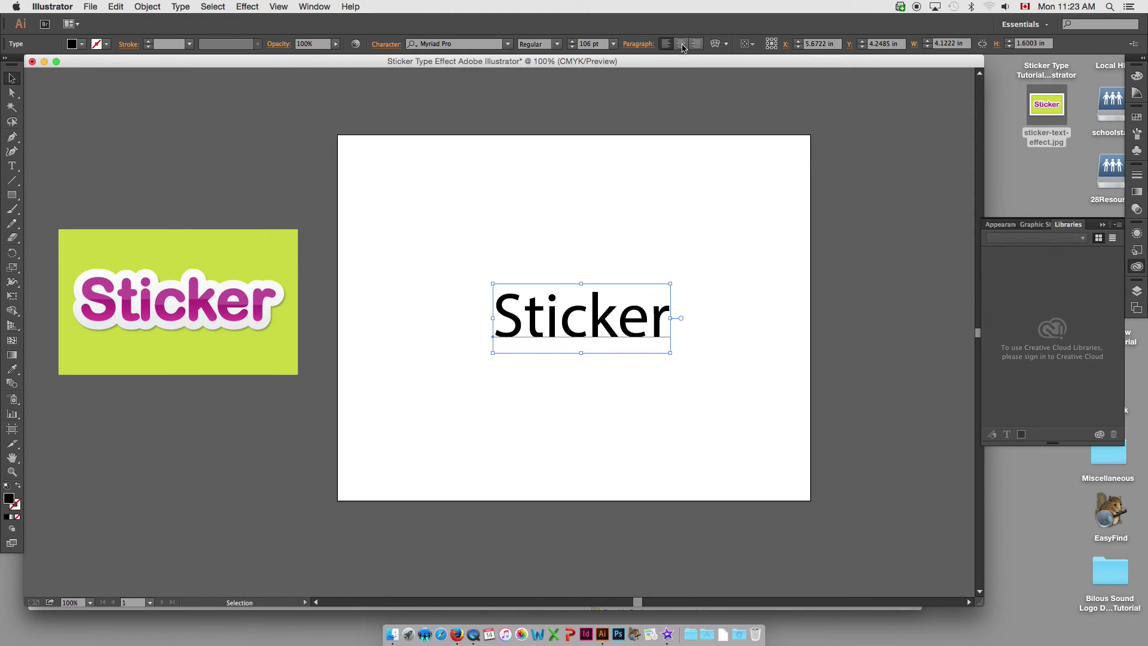
{"action": "mouse_move", "coordinate": [587, 325]}
{"action": "left_mouse_down"}
{"action": "mouse_move", "coordinate": [499, 326]}
{"action": "mouse_move", "coordinate": [569, 316]}
{"action": "left_mouse_up"}
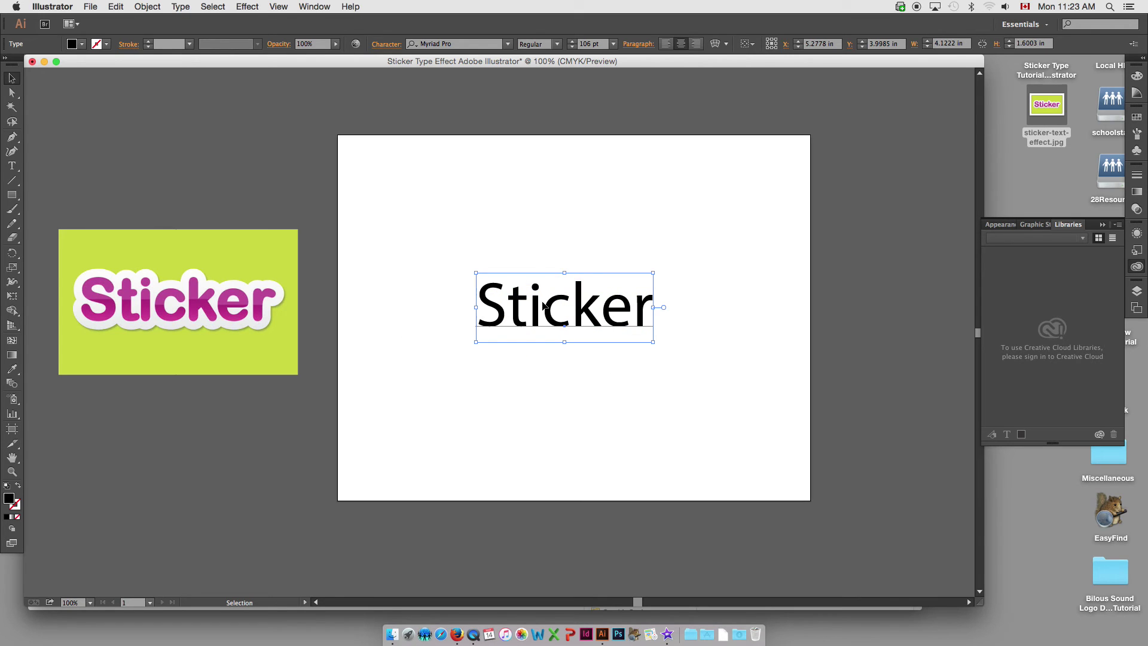
Step: Browse dafont's Comic font category through pages 2 to 4
{"action": "left_click", "coordinate": [457, 634]}
{"action": "left_click", "coordinate": [386, 34]}
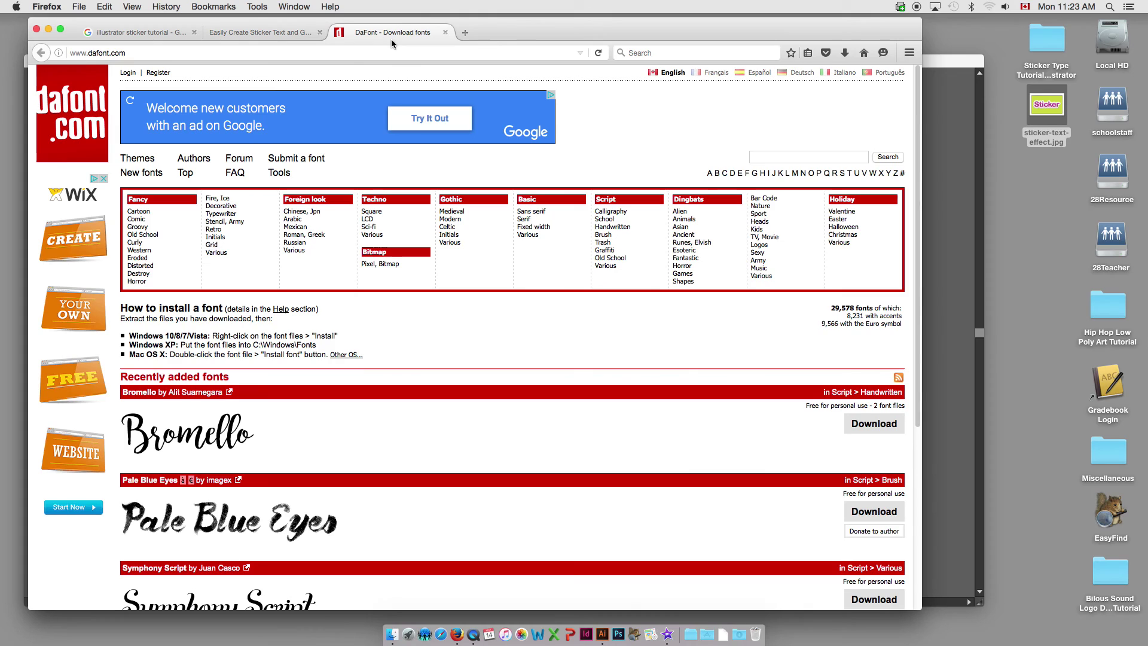
{"action": "left_click", "coordinate": [138, 220]}
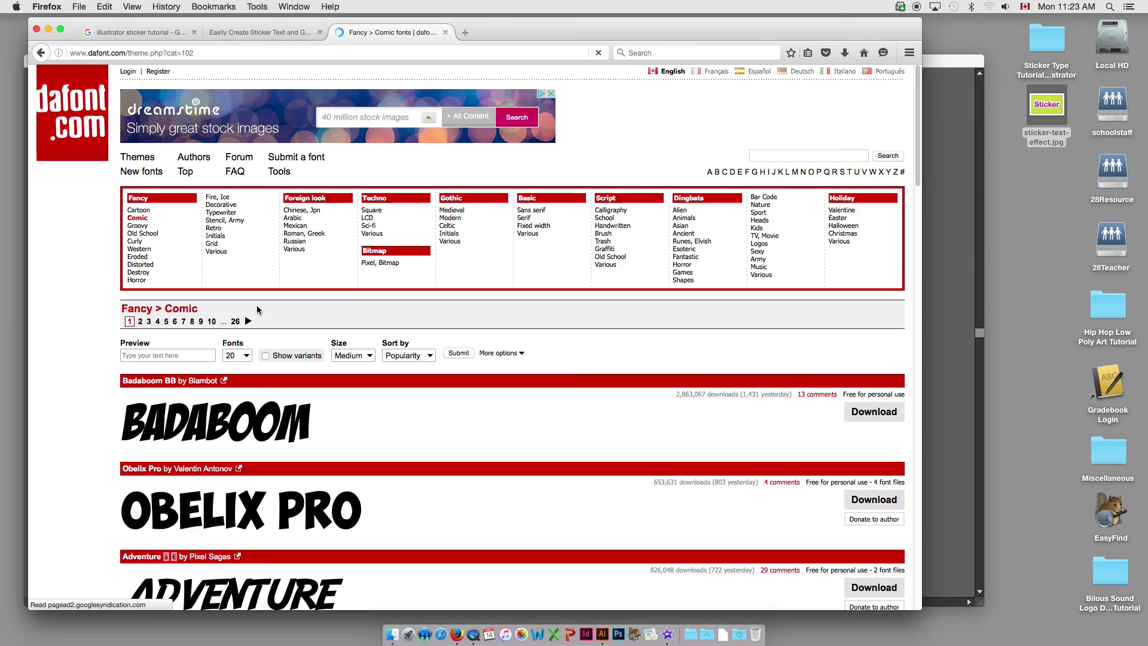
{"action": "scroll", "coordinate": [257, 309], "scroll_direction": "down", "scroll_amount": 15}
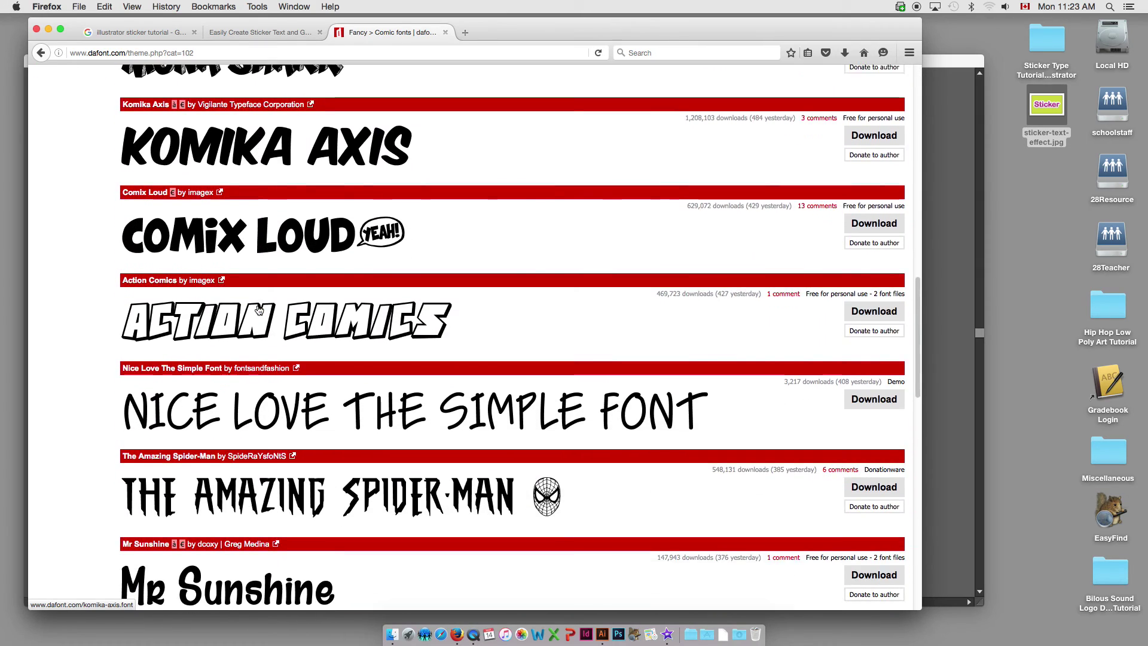
{"action": "scroll", "coordinate": [259, 309], "scroll_direction": "down", "scroll_amount": 12}
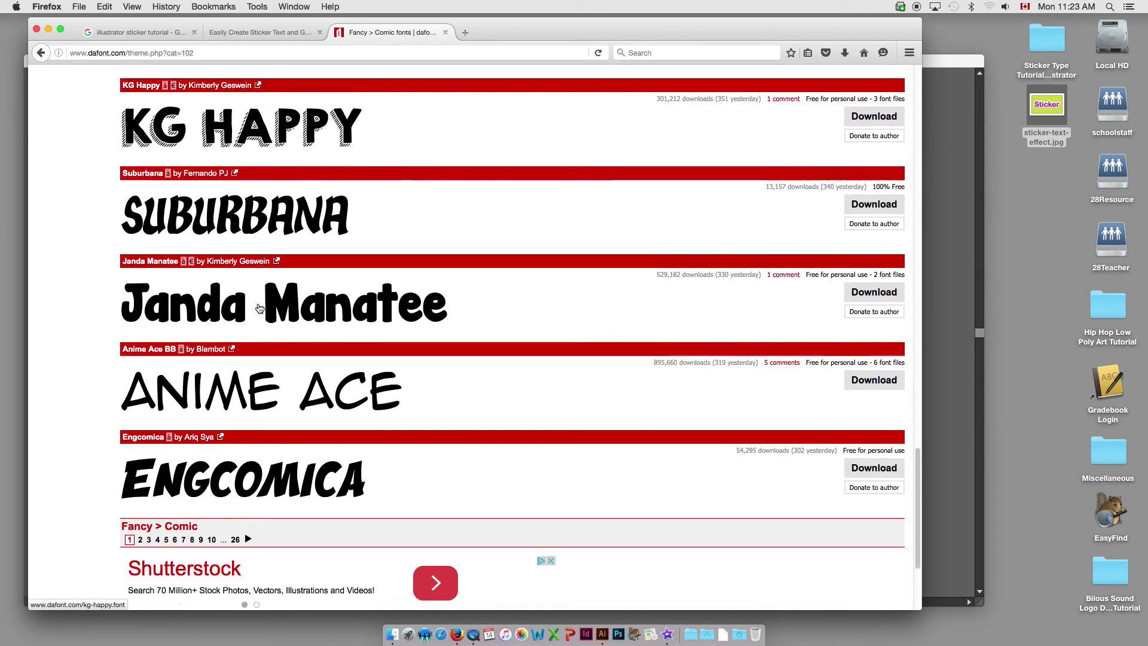
{"action": "scroll", "coordinate": [259, 310], "scroll_direction": "down", "scroll_amount": 5}
{"action": "key", "text": "Right"}
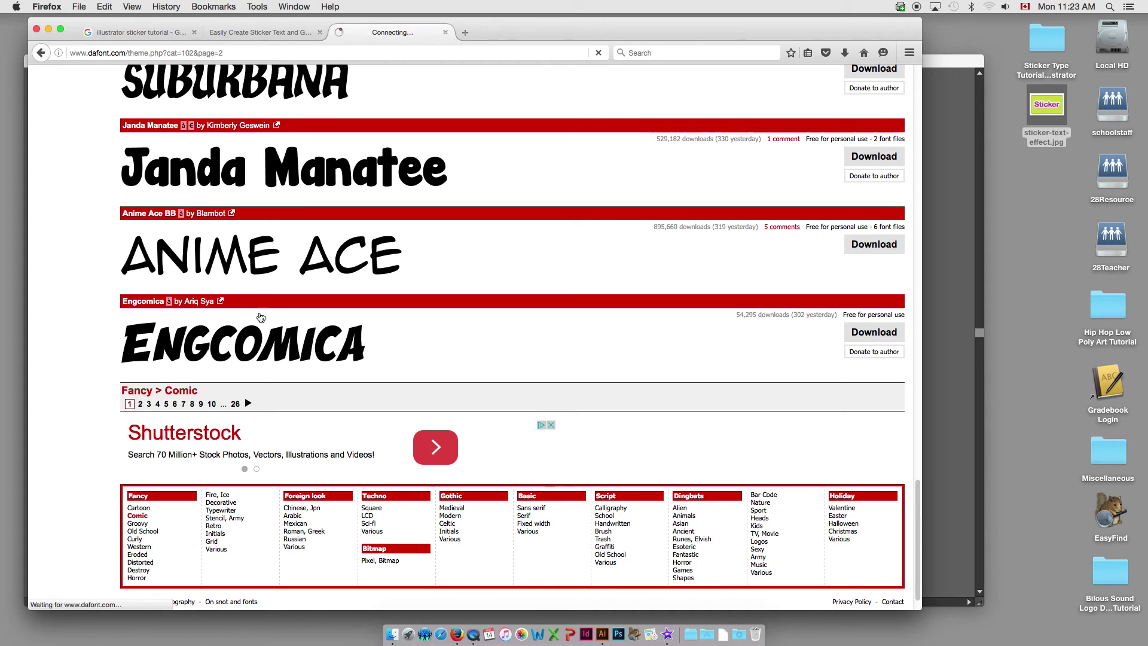
{"action": "scroll", "coordinate": [313, 347], "scroll_direction": "down", "scroll_amount": 5}
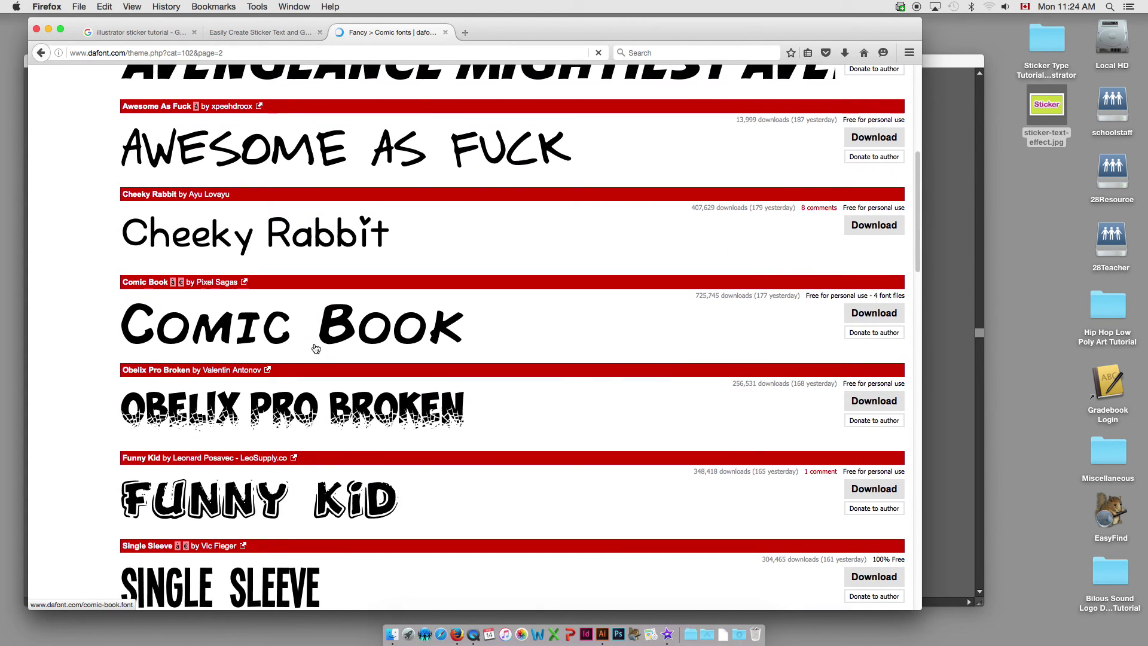
{"action": "scroll", "coordinate": [316, 349], "scroll_direction": "down", "scroll_amount": 10}
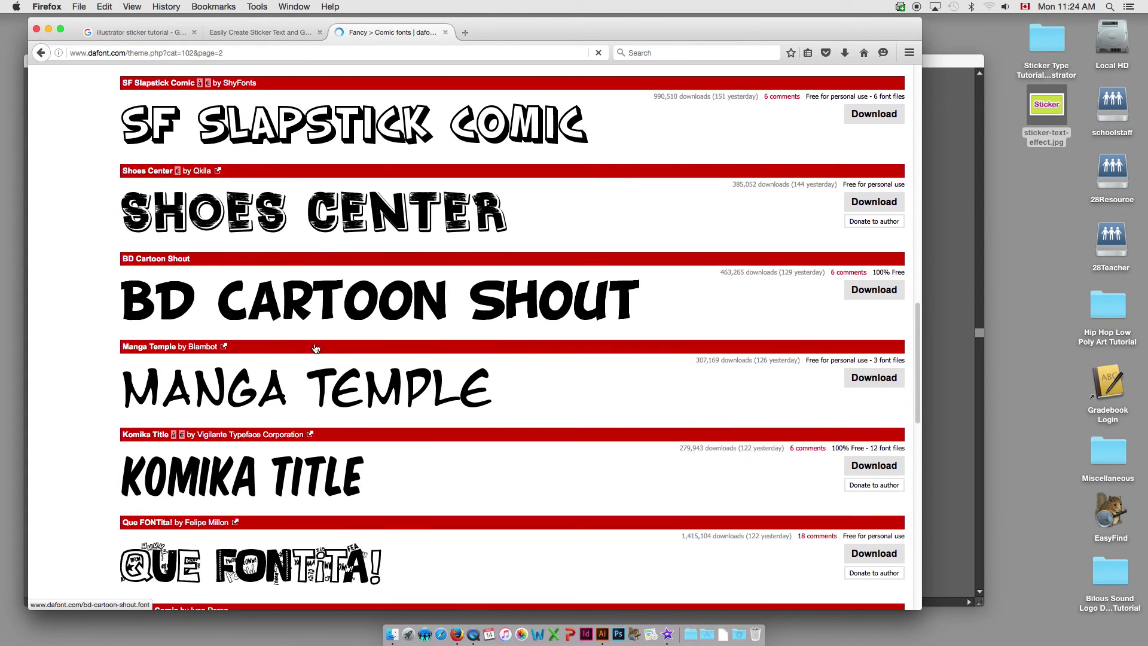
{"action": "scroll", "coordinate": [316, 348], "scroll_direction": "down", "scroll_amount": 10}
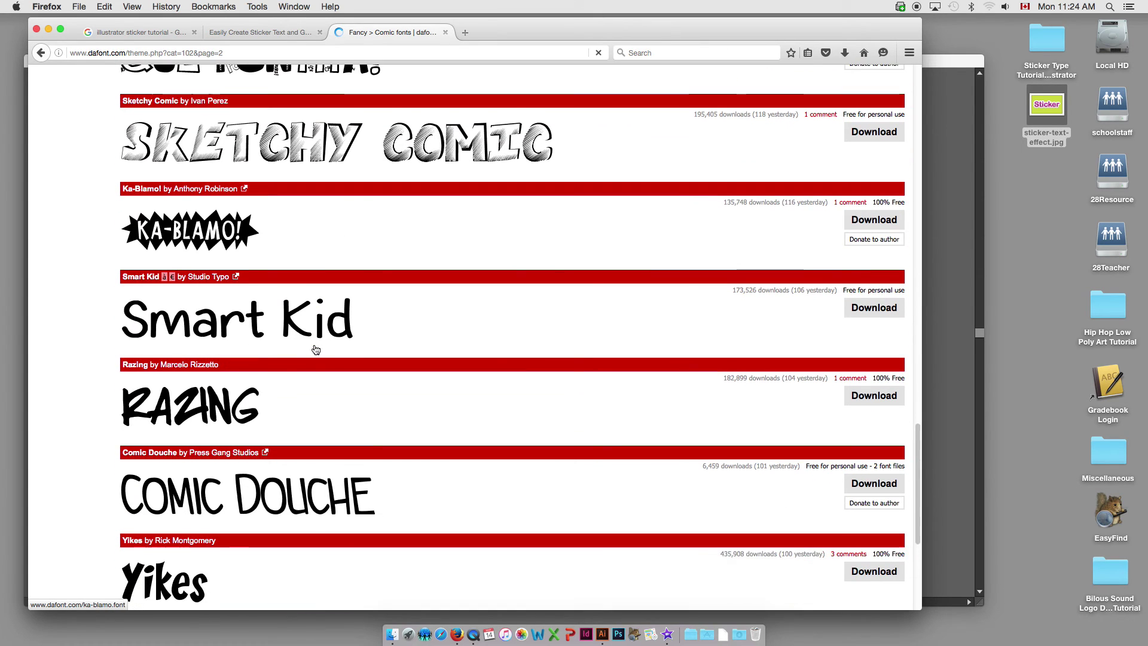
{"action": "scroll", "coordinate": [315, 350], "scroll_direction": "down", "scroll_amount": 5}
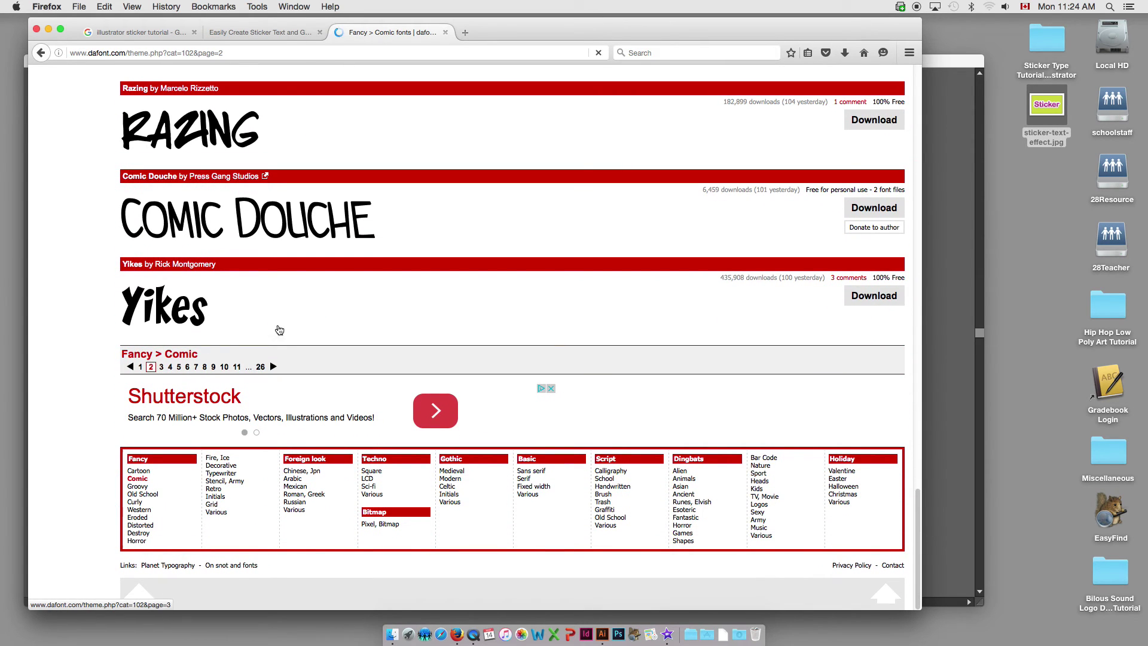
{"action": "scroll", "coordinate": [354, 345], "scroll_direction": "down", "scroll_amount": 5}
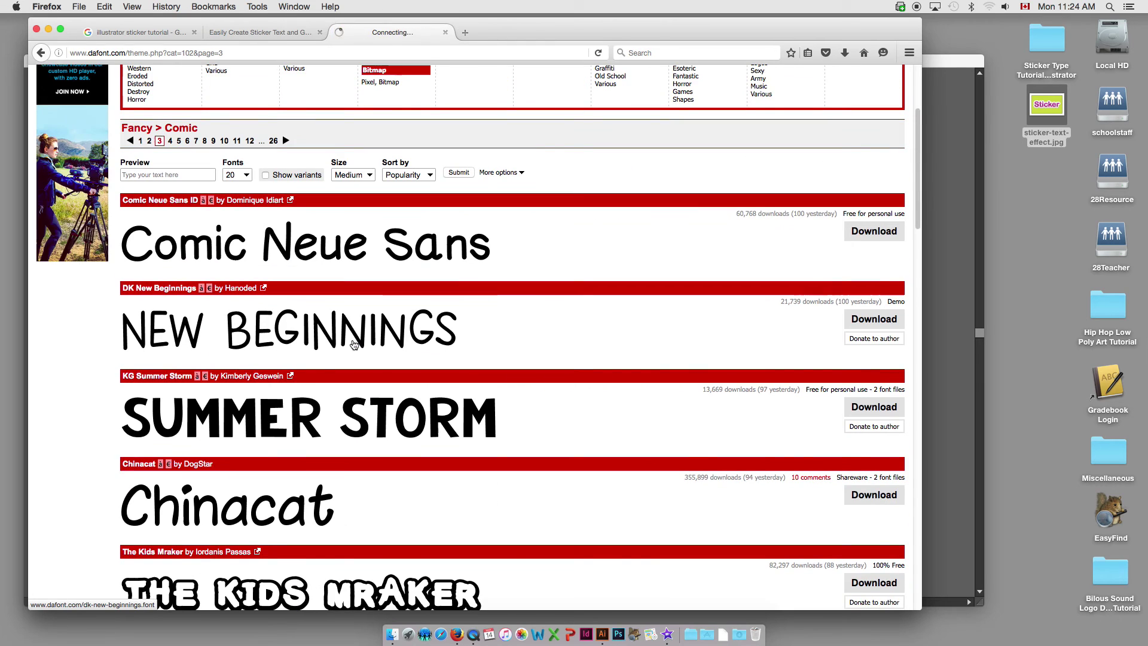
{"action": "scroll", "coordinate": [354, 345], "scroll_direction": "down", "scroll_amount": 8}
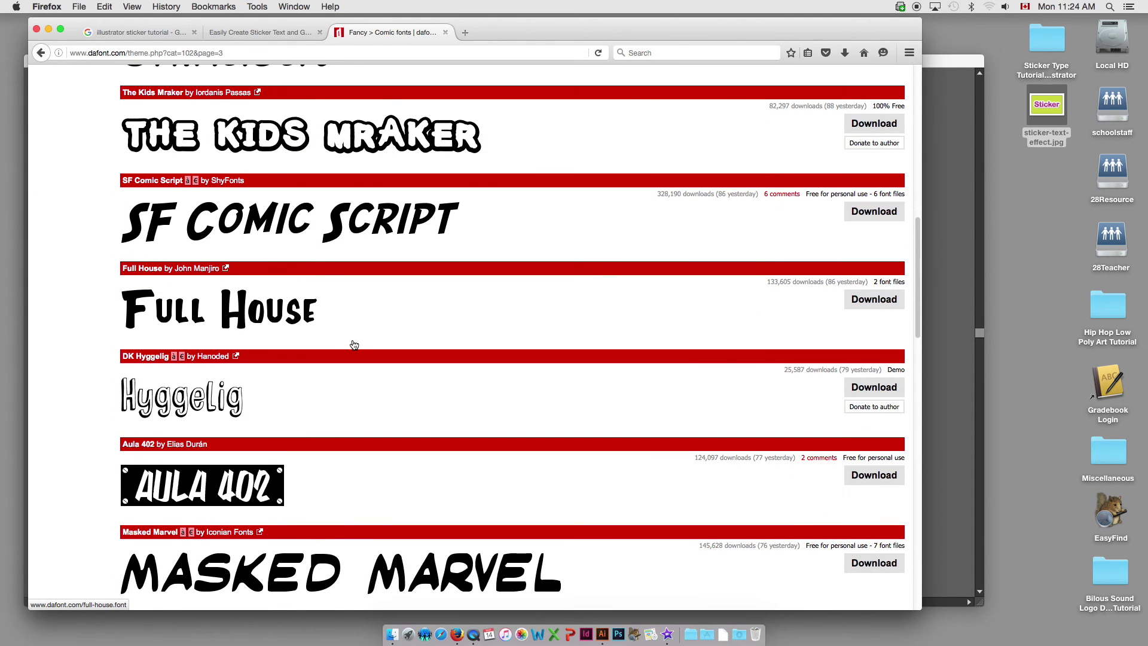
{"action": "scroll", "coordinate": [354, 345], "scroll_direction": "down", "scroll_amount": 10}
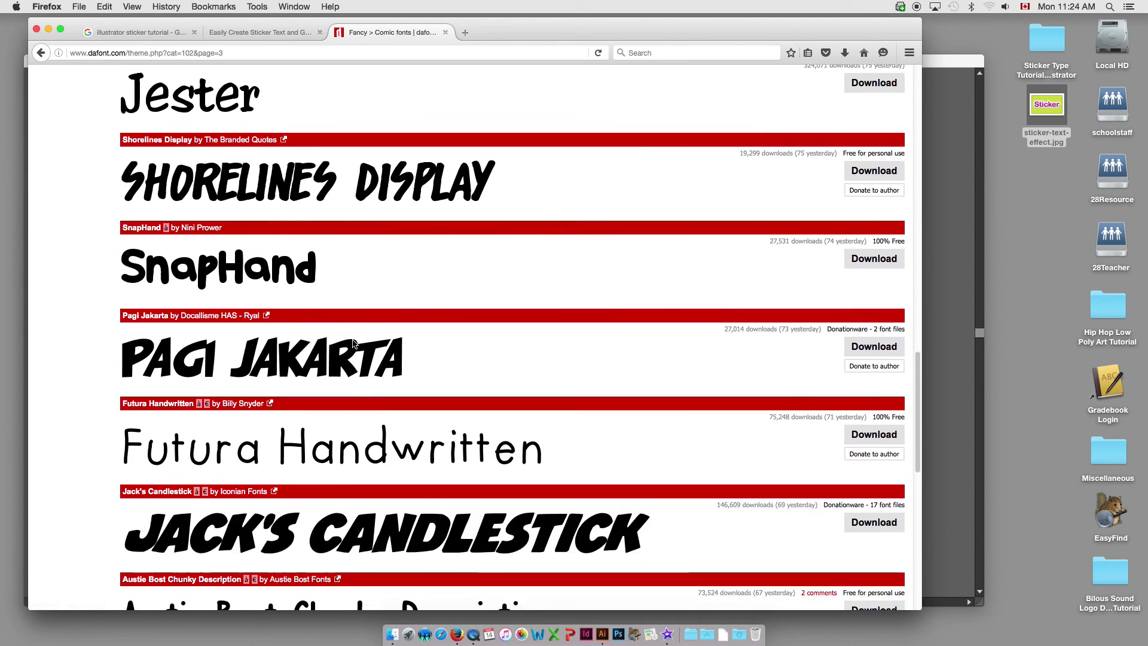
{"action": "scroll", "coordinate": [354, 345], "scroll_direction": "down", "scroll_amount": 4}
{"action": "scroll", "coordinate": [354, 345], "scroll_direction": "down", "scroll_amount": 6}
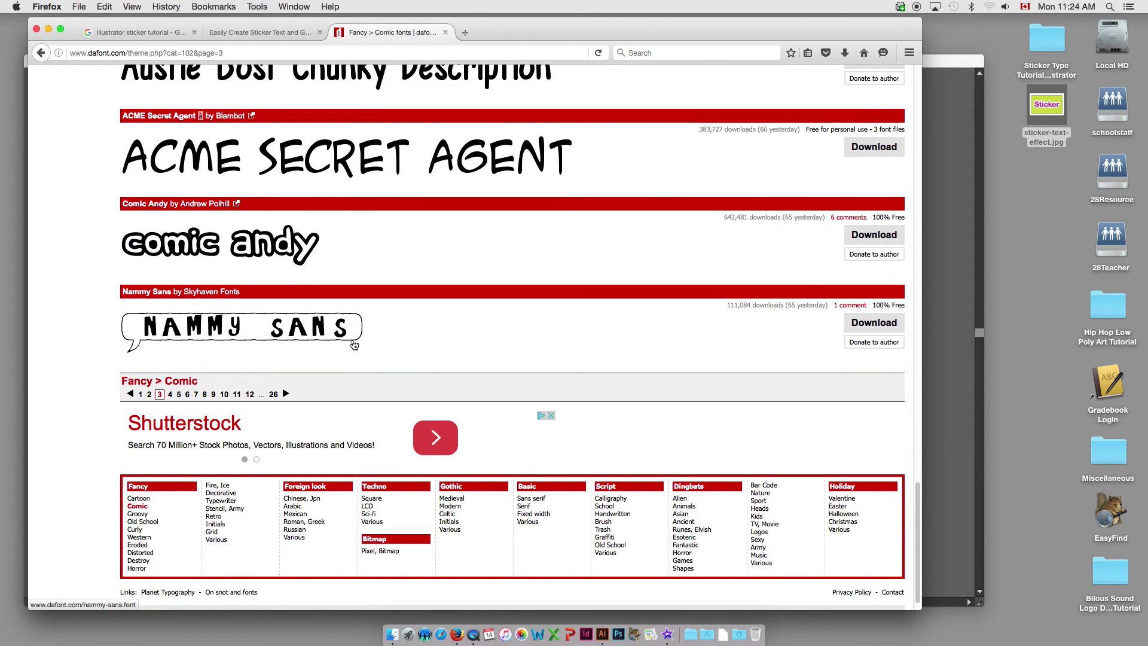
{"action": "left_click", "coordinate": [170, 394]}
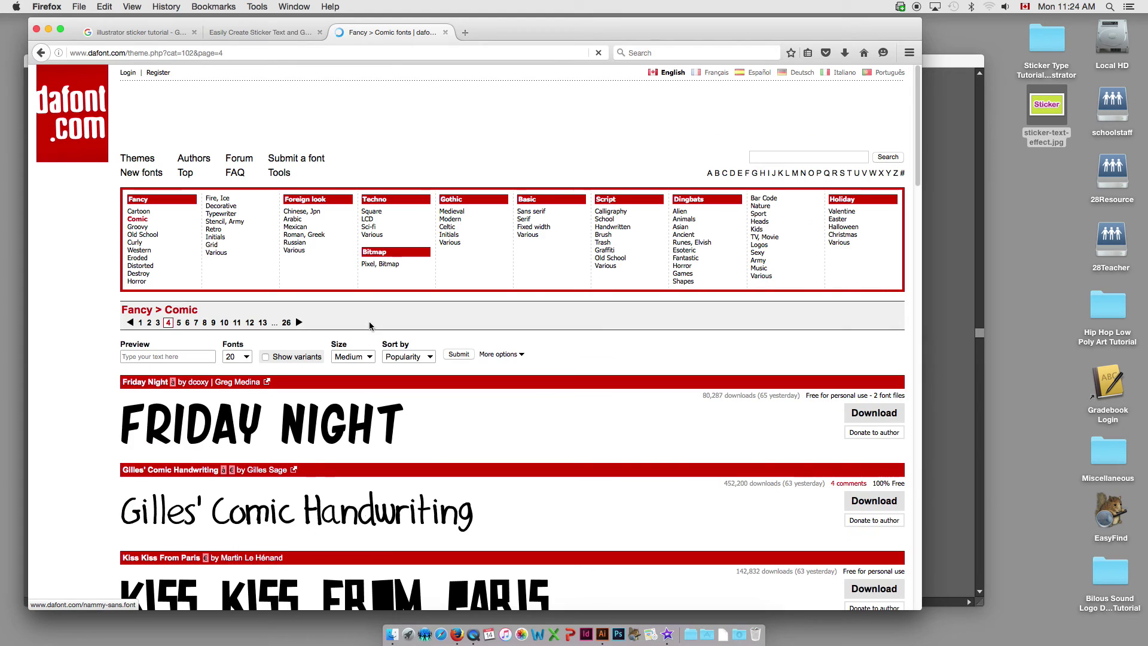
{"action": "scroll", "coordinate": [369, 326], "scroll_direction": "down", "scroll_amount": 9}
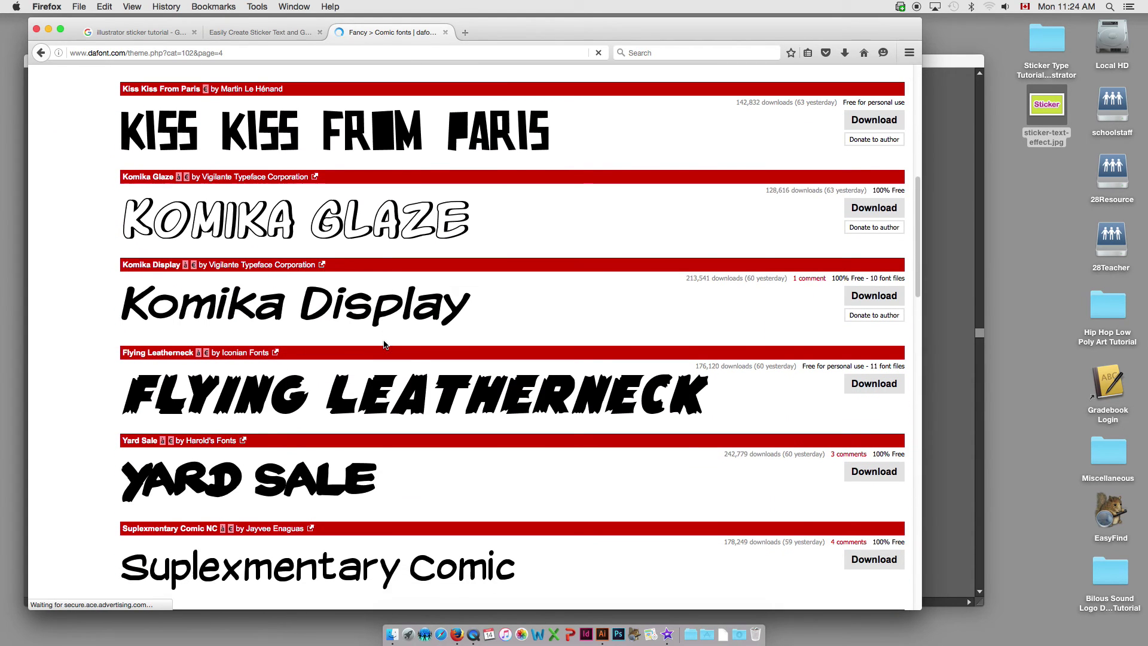
{"action": "scroll", "coordinate": [385, 345], "scroll_direction": "down", "scroll_amount": 11}
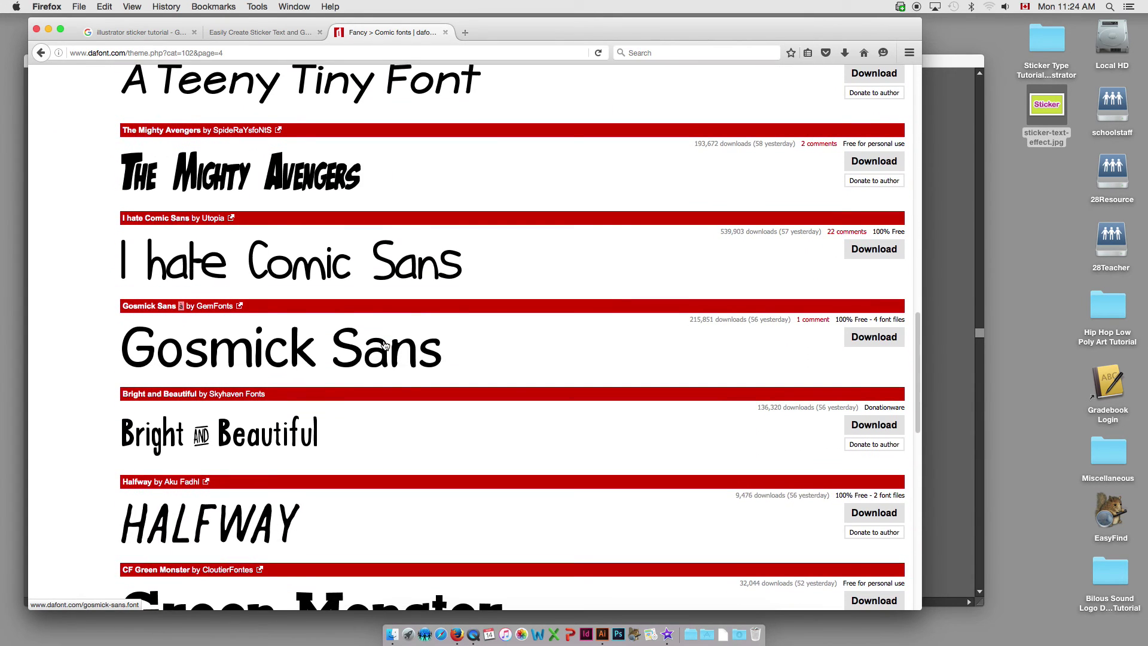
{"action": "scroll", "coordinate": [385, 344], "scroll_direction": "up", "scroll_amount": 20}
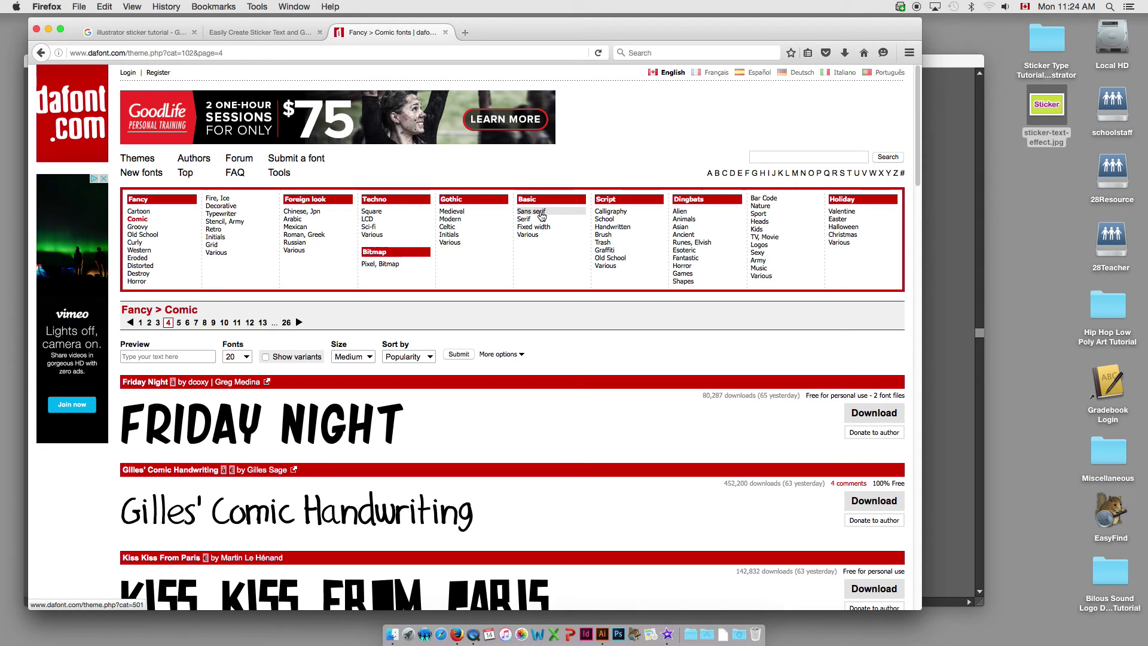
Step: Look through dafont's Basic > Sans serif font listing
{"action": "left_click", "coordinate": [541, 214]}
{"action": "scroll", "coordinate": [469, 328], "scroll_direction": "down", "scroll_amount": 10}
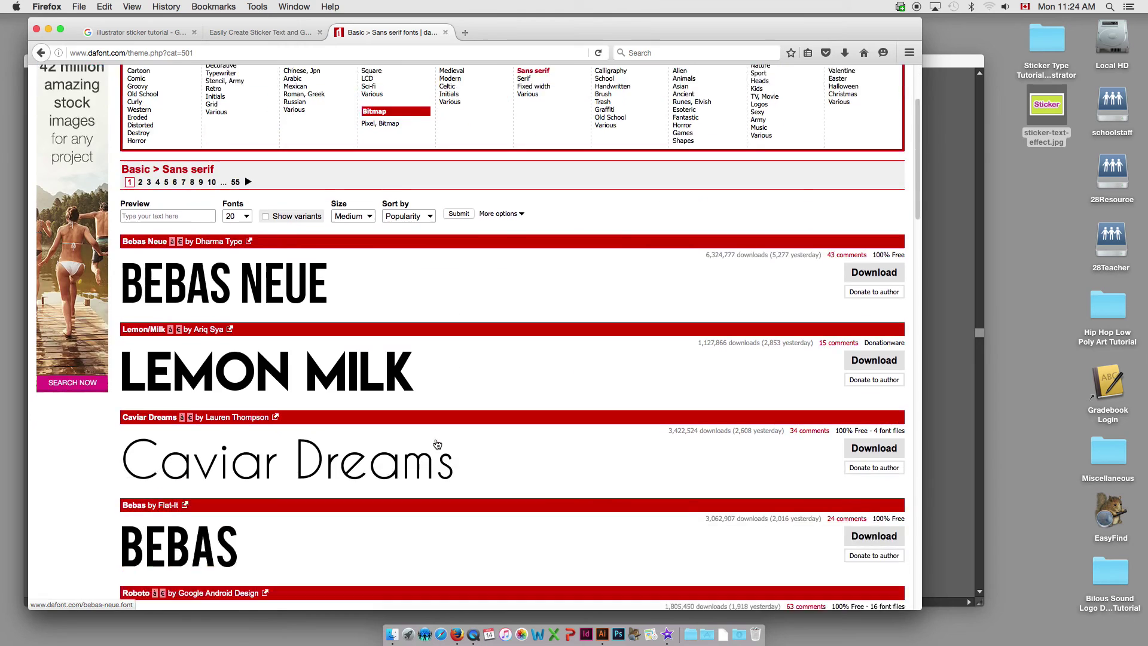
{"action": "scroll", "coordinate": [436, 437], "scroll_direction": "up", "scroll_amount": 7}
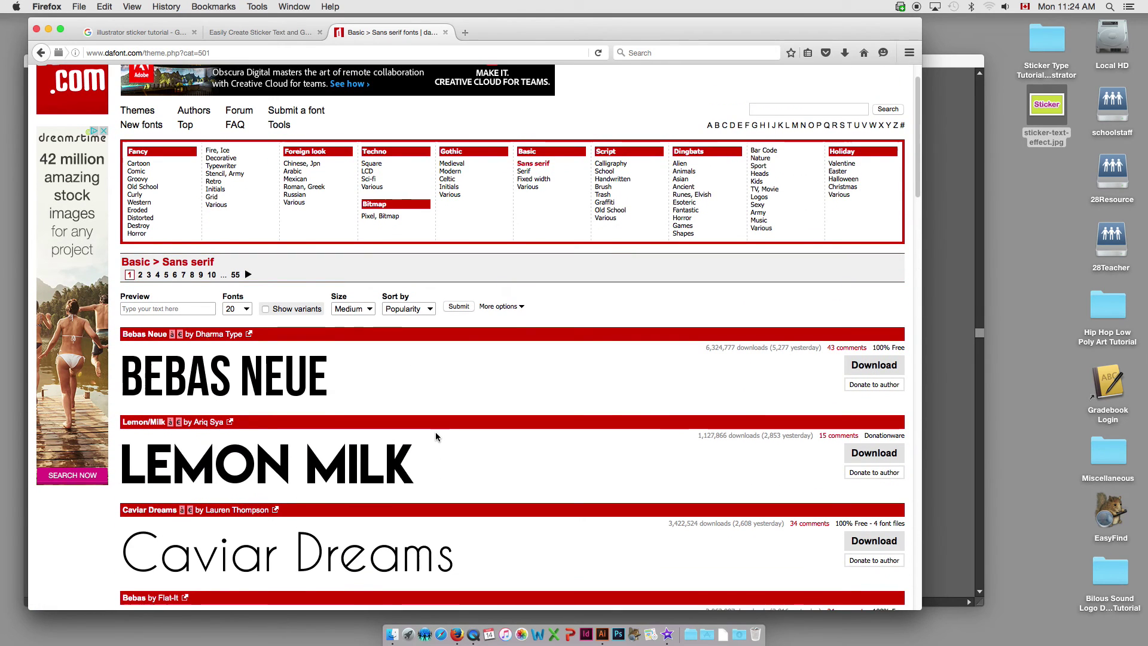
{"action": "scroll", "coordinate": [436, 433], "scroll_direction": "down", "scroll_amount": 10}
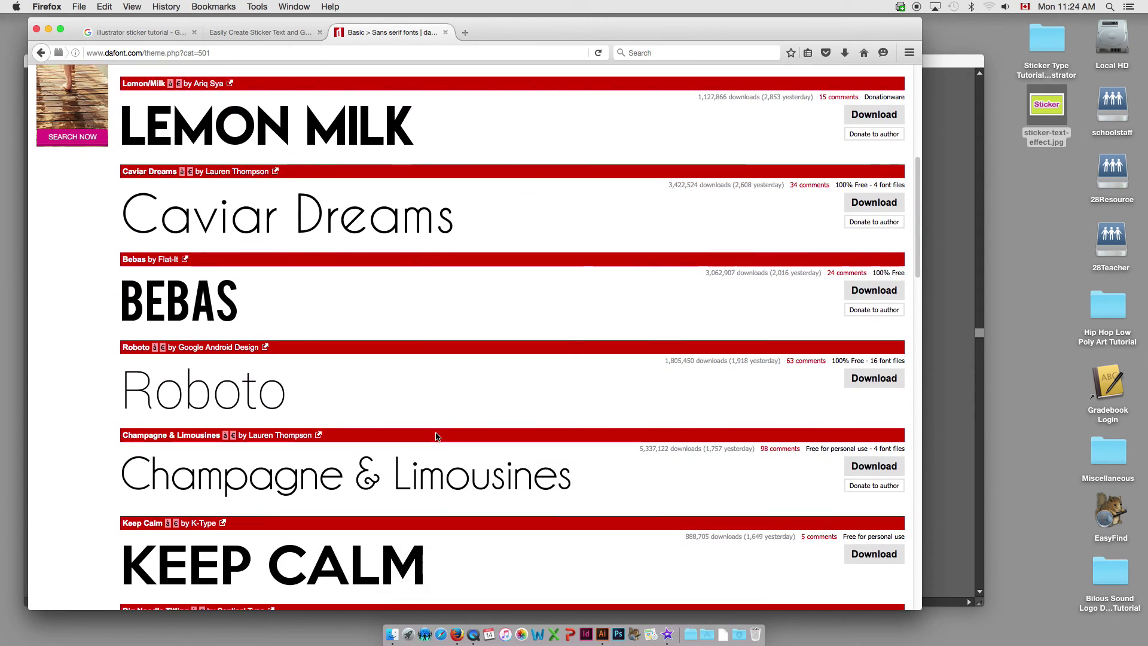
{"action": "scroll", "coordinate": [436, 437], "scroll_direction": "down", "scroll_amount": 20}
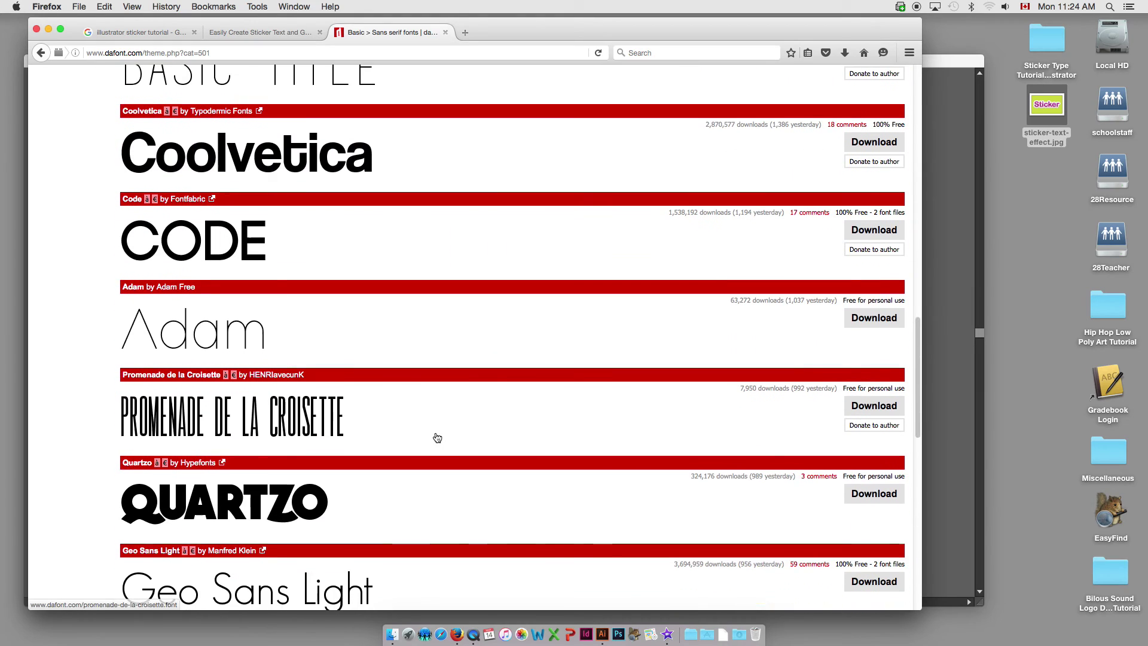
{"action": "scroll", "coordinate": [438, 438], "scroll_direction": "down", "scroll_amount": 18}
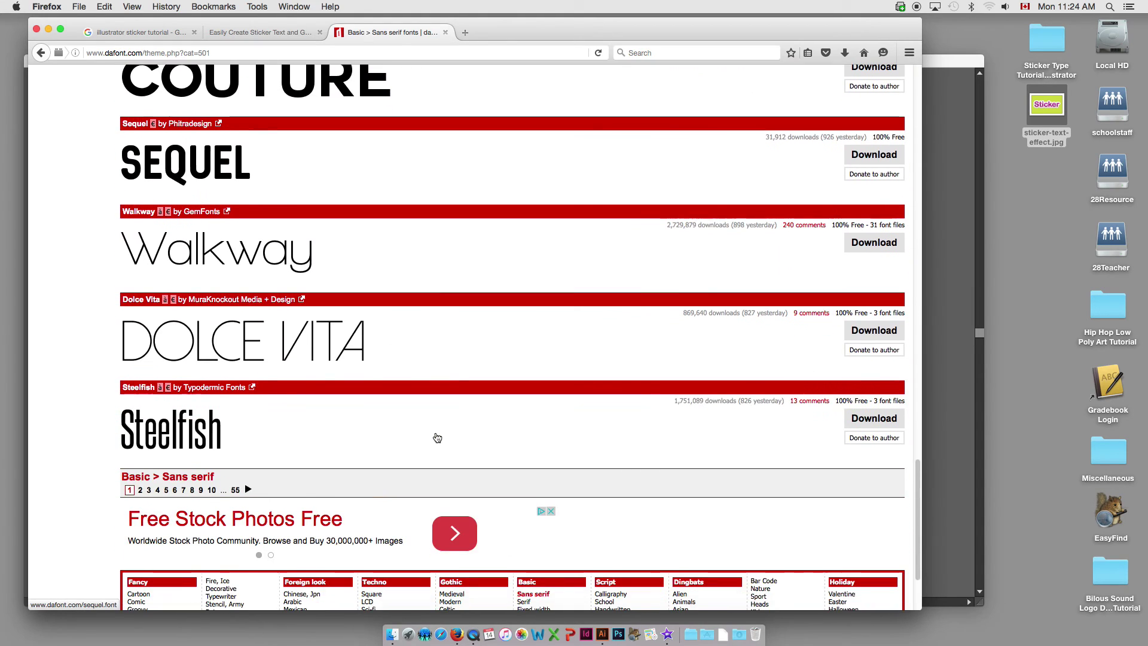
{"action": "scroll", "coordinate": [435, 438], "scroll_direction": "up", "scroll_amount": 20}
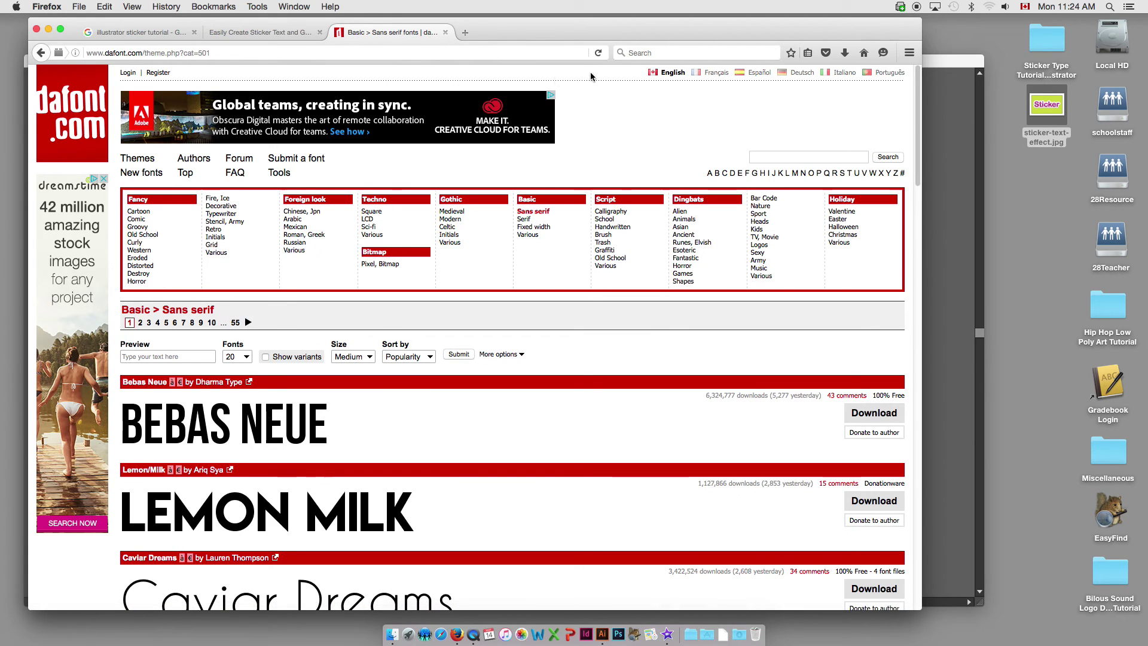
{"action": "left_click", "coordinate": [629, 55]}
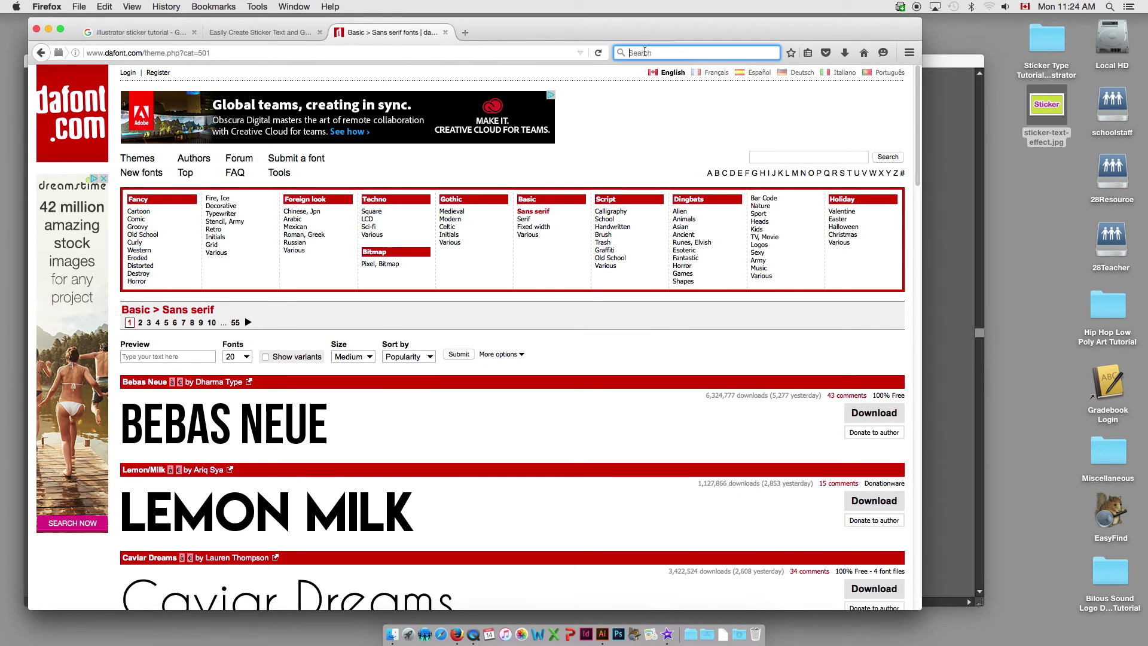
Step: Browse dafont's Fancy > Cartoon fonts, comparing with Comic, through page 2
{"action": "left_click", "coordinate": [141, 214]}
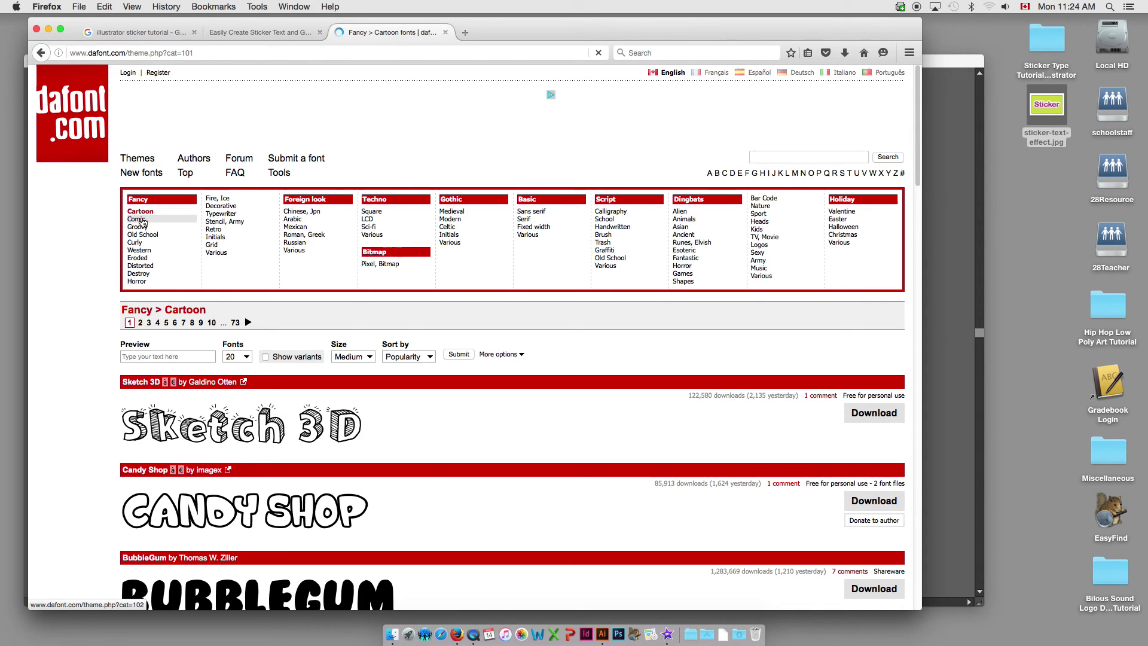
{"action": "scroll", "coordinate": [232, 286], "scroll_direction": "down", "scroll_amount": 3}
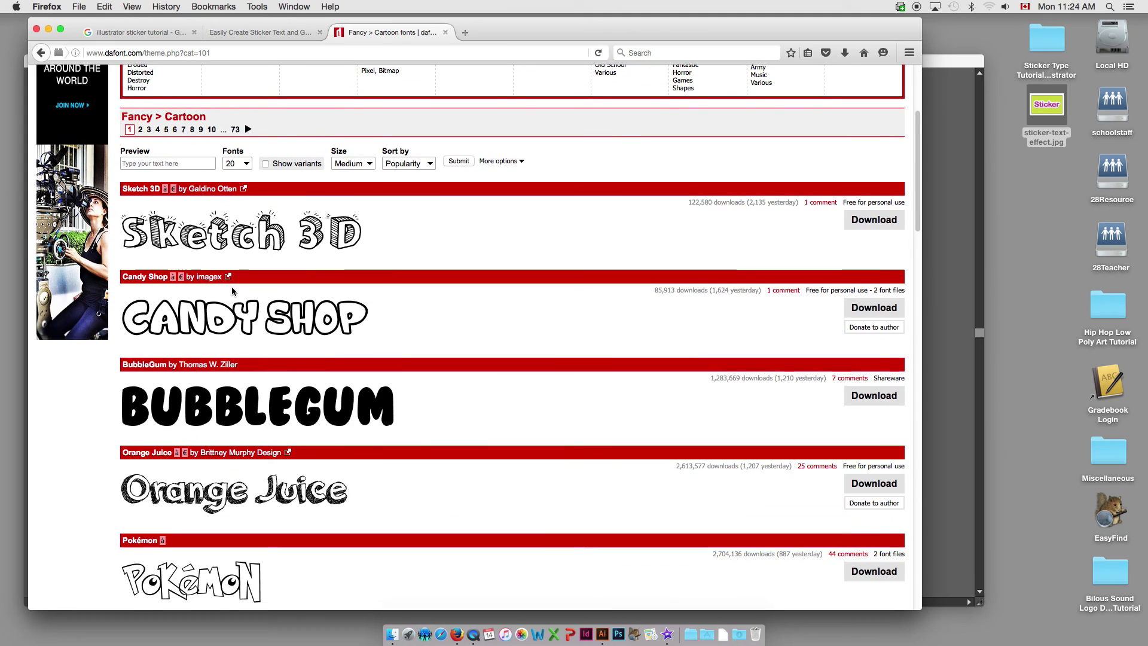
{"action": "scroll", "coordinate": [231, 286], "scroll_direction": "down", "scroll_amount": 5}
{"action": "scroll", "coordinate": [233, 289], "scroll_direction": "up", "scroll_amount": 10}
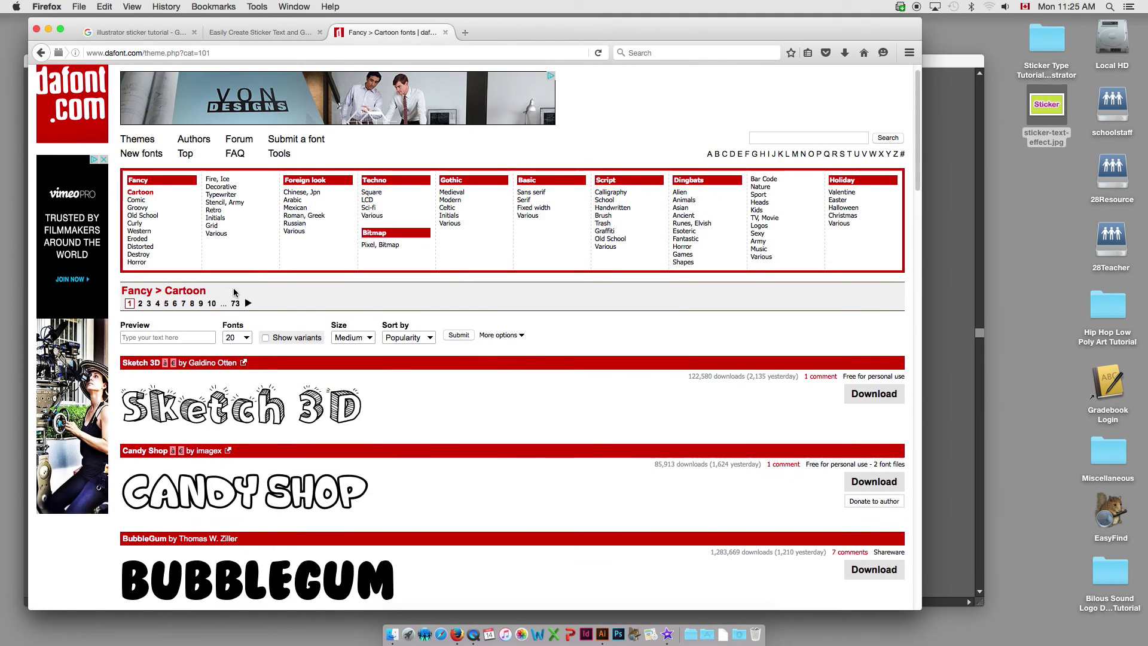
{"action": "left_click", "coordinate": [137, 219]}
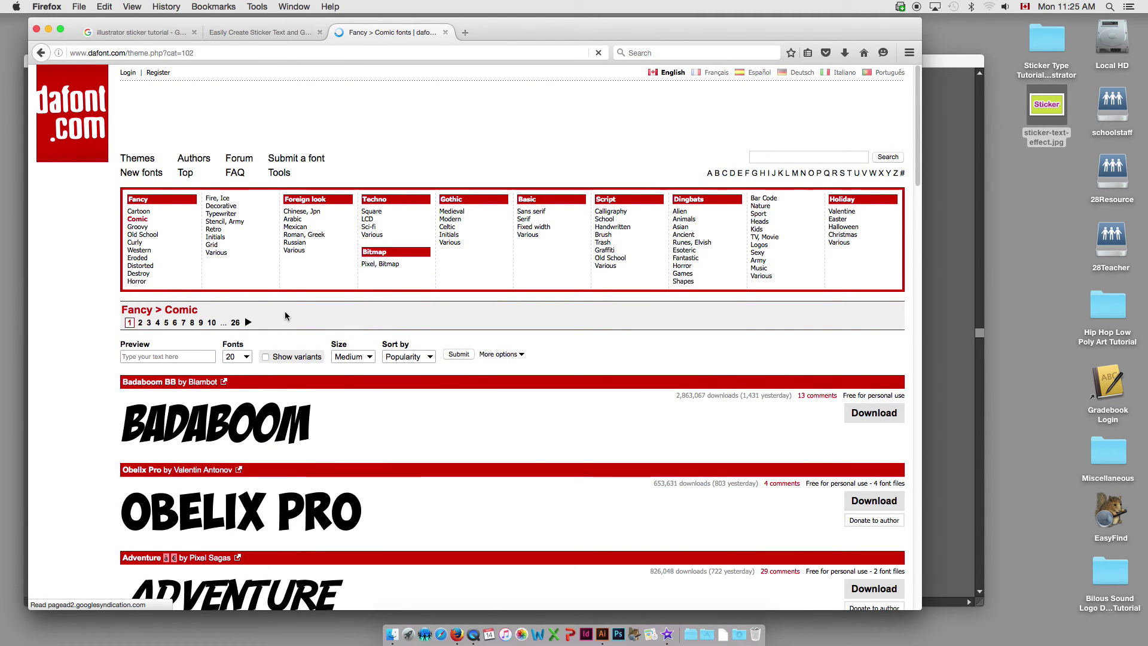
{"action": "scroll", "coordinate": [285, 315], "scroll_direction": "down", "scroll_amount": 4}
{"action": "scroll", "coordinate": [284, 316], "scroll_direction": "up", "scroll_amount": 4}
{"action": "left_click", "coordinate": [148, 213]}
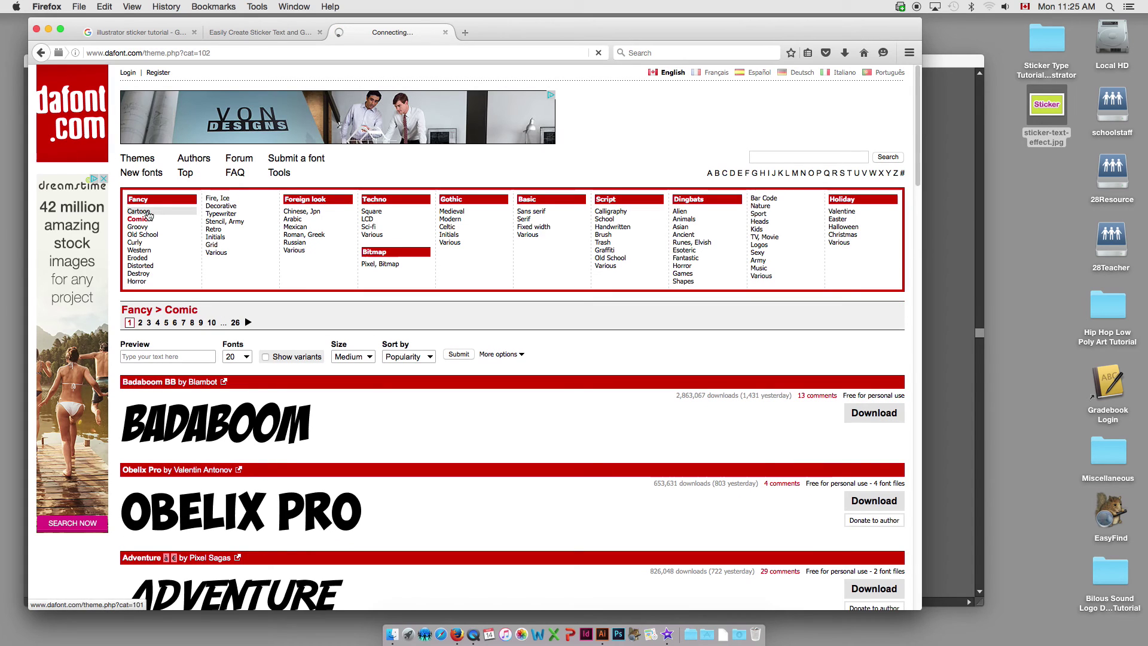
{"action": "scroll", "coordinate": [397, 328], "scroll_direction": "down", "scroll_amount": 7}
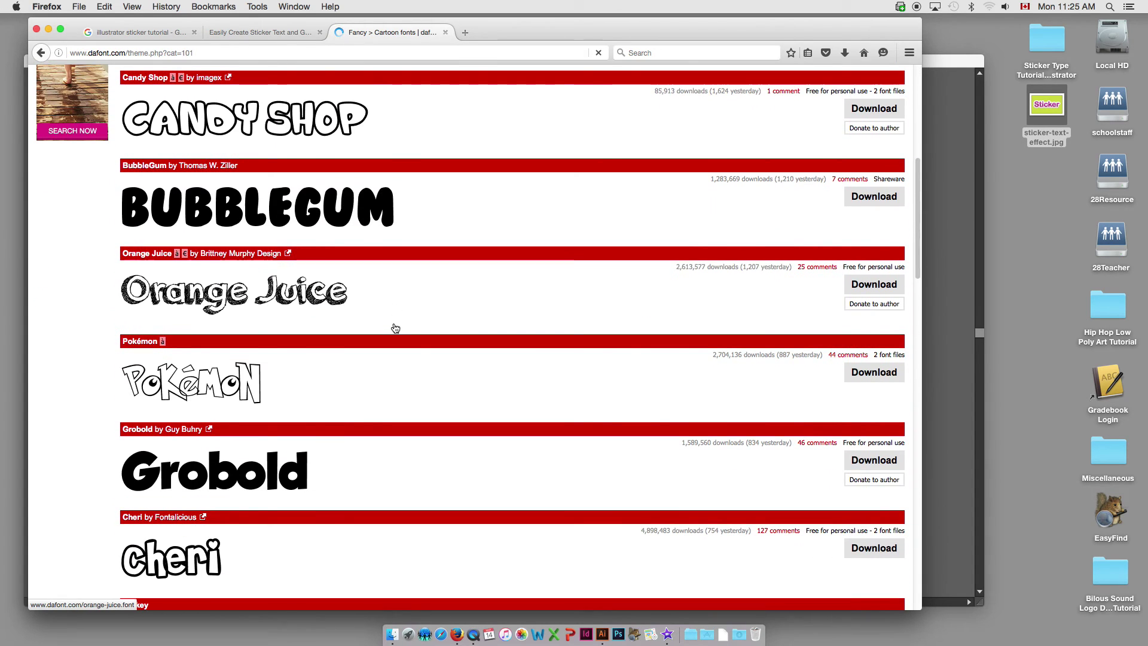
{"action": "scroll", "coordinate": [395, 329], "scroll_direction": "down", "scroll_amount": 7}
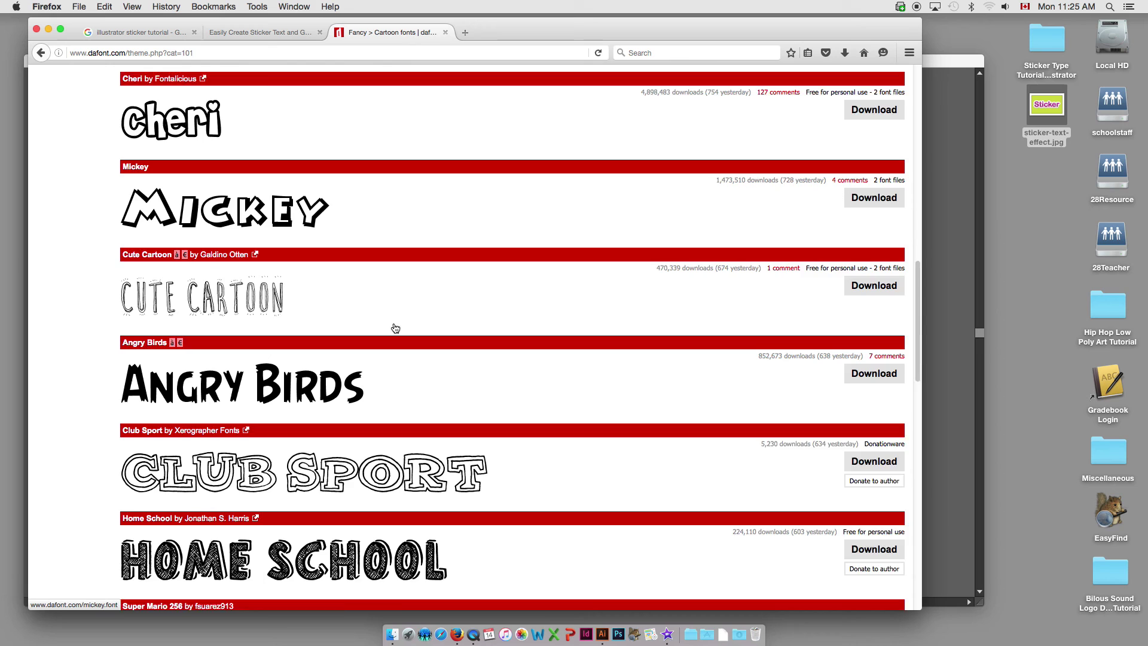
{"action": "scroll", "coordinate": [396, 328], "scroll_direction": "down", "scroll_amount": 10}
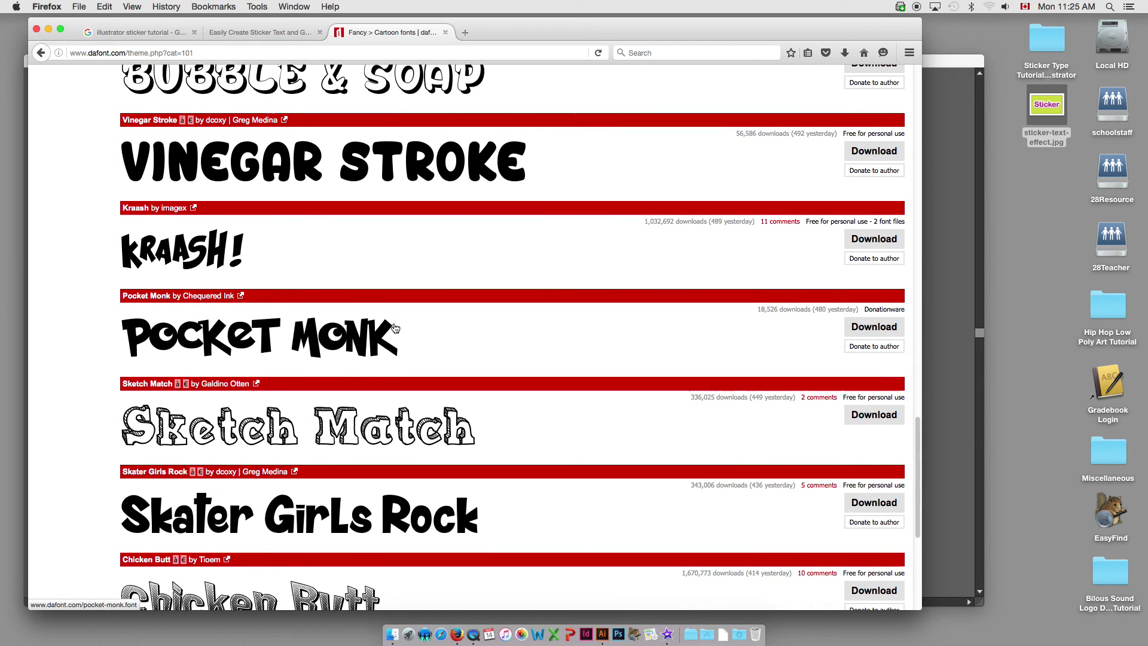
{"action": "scroll", "coordinate": [394, 328], "scroll_direction": "down", "scroll_amount": 5}
{"action": "scroll", "coordinate": [394, 328], "scroll_direction": "down", "scroll_amount": 3}
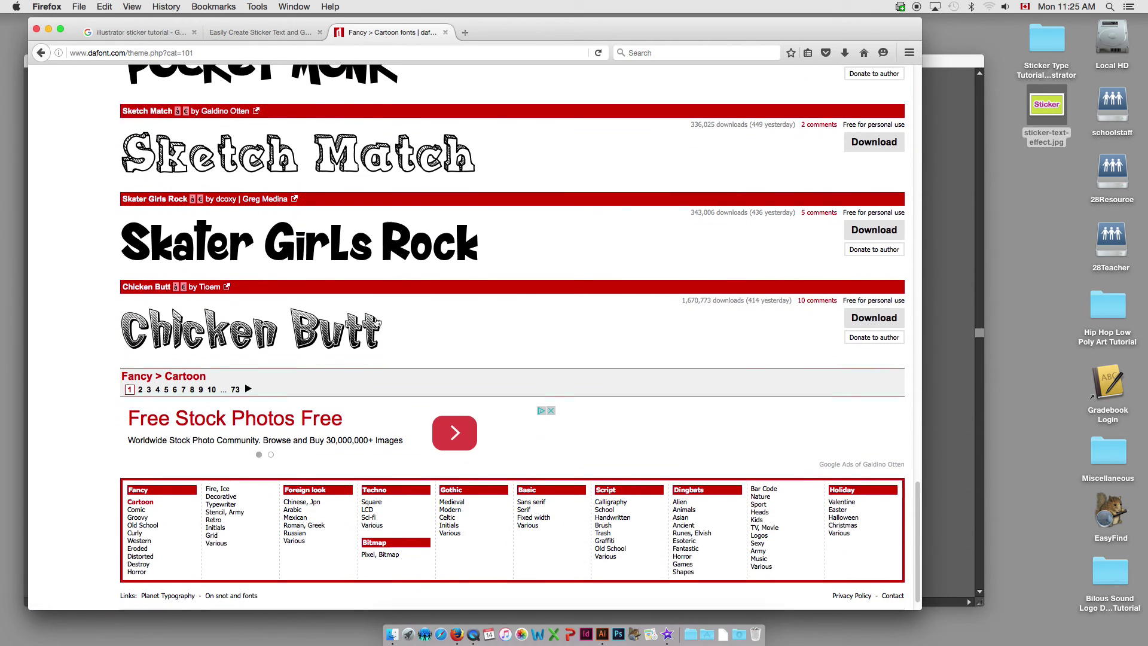
{"action": "left_click", "coordinate": [141, 385]}
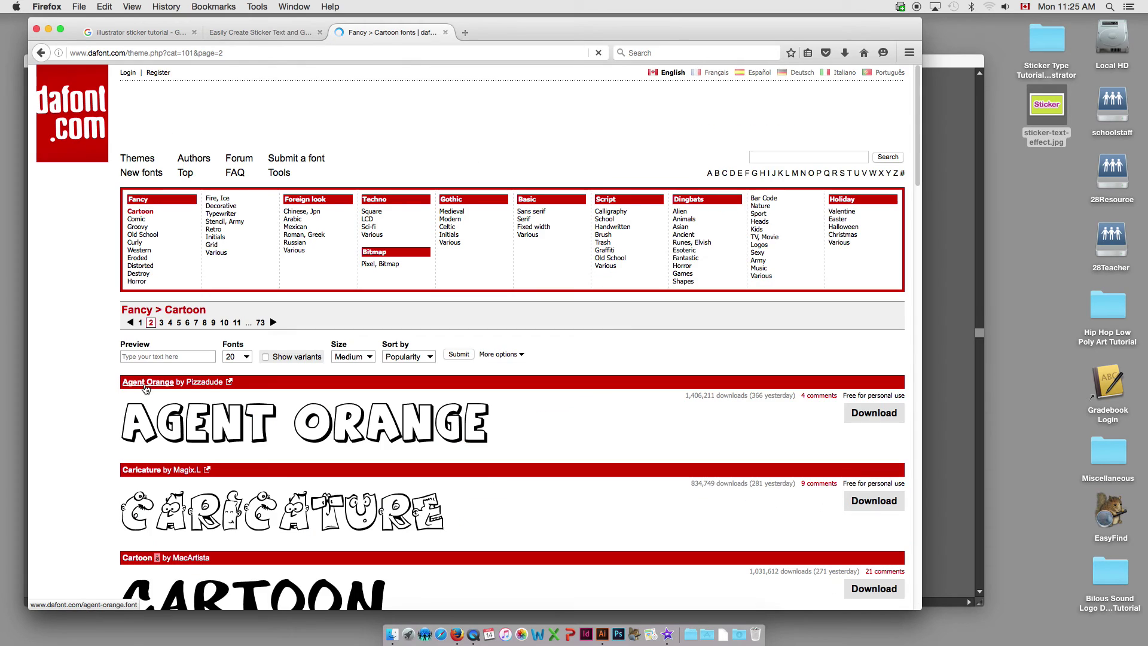
{"action": "scroll", "coordinate": [251, 410], "scroll_direction": "down", "scroll_amount": 4}
{"action": "scroll", "coordinate": [250, 409], "scroll_direction": "down", "scroll_amount": 10}
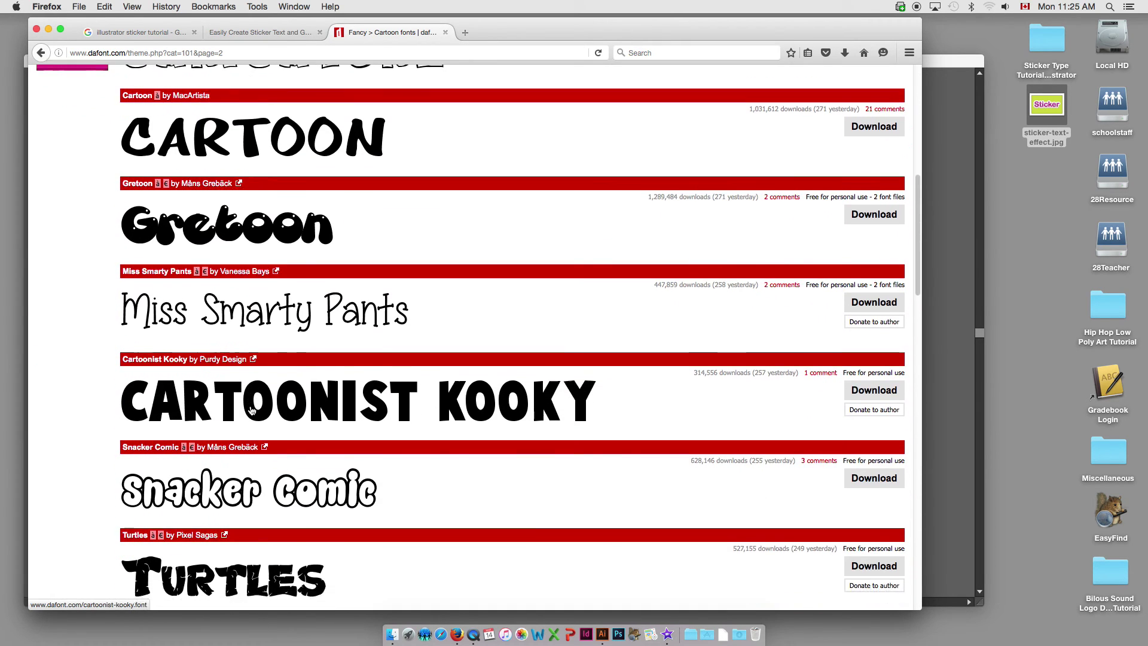
{"action": "scroll", "coordinate": [250, 409], "scroll_direction": "down", "scroll_amount": 12}
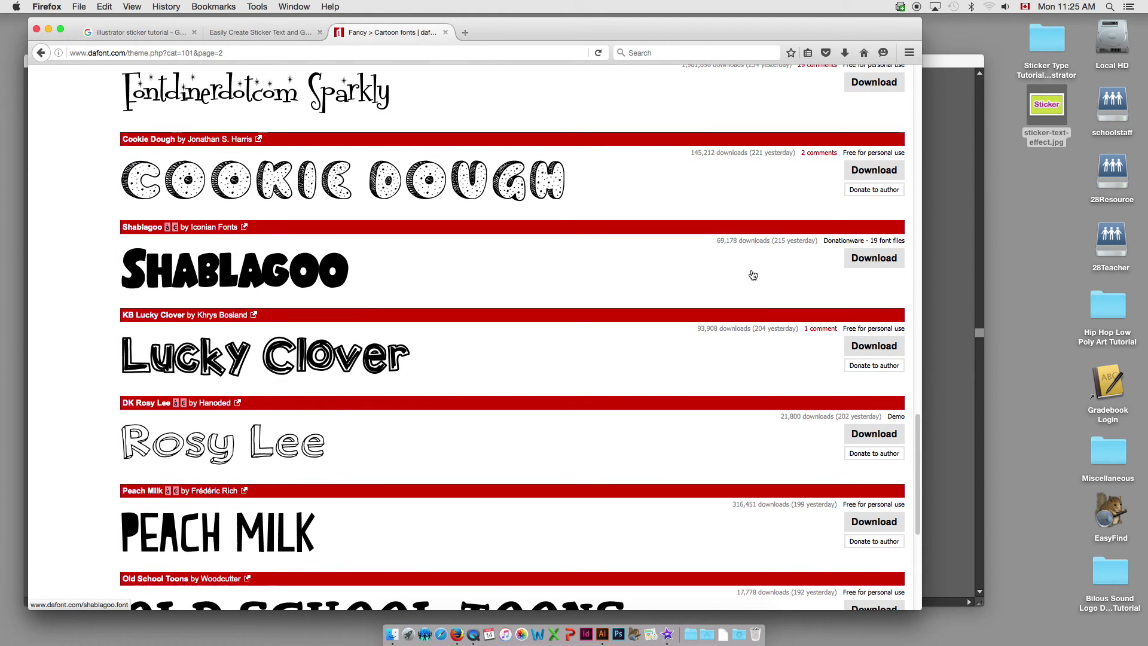
{"action": "scroll", "coordinate": [674, 317], "scroll_direction": "up", "scroll_amount": 2}
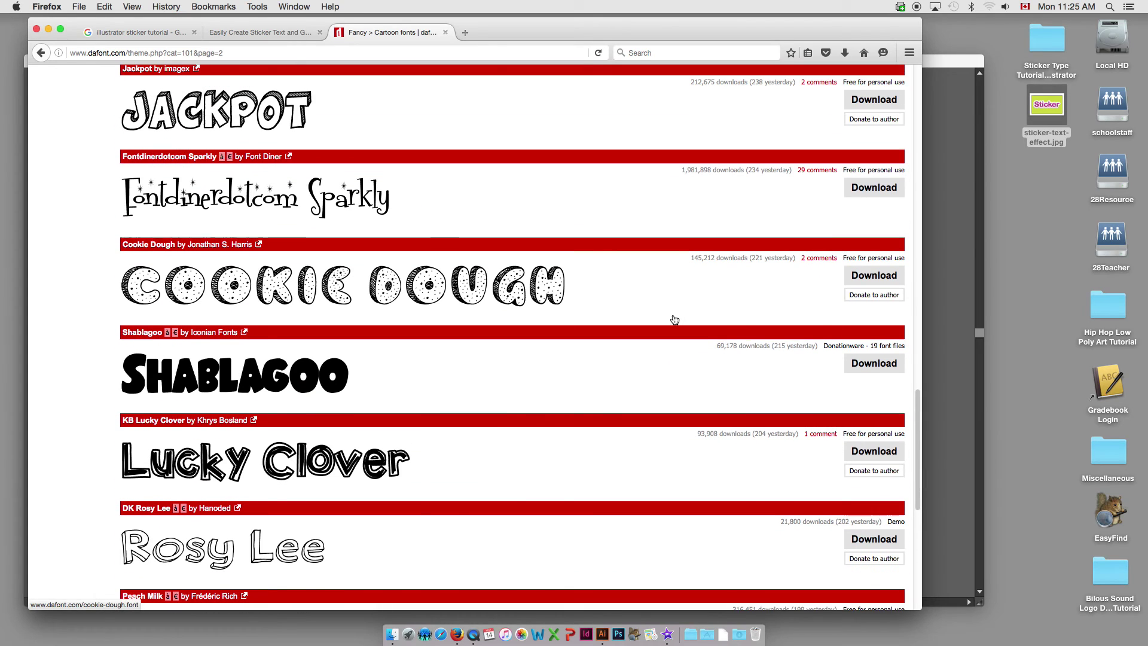
{"action": "scroll", "coordinate": [675, 317], "scroll_direction": "up", "scroll_amount": 15}
{"action": "scroll", "coordinate": [672, 319], "scroll_direction": "up", "scroll_amount": 10}
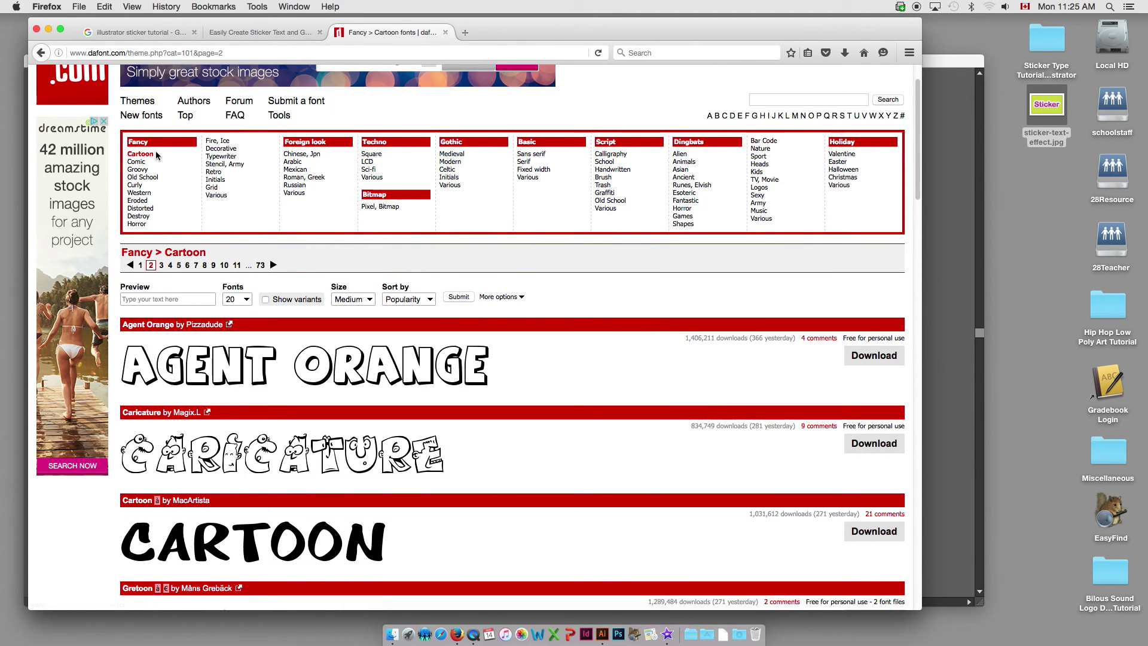
{"action": "scroll", "coordinate": [263, 280], "scroll_direction": "down", "scroll_amount": 1}
{"action": "scroll", "coordinate": [263, 280], "scroll_direction": "down", "scroll_amount": 15}
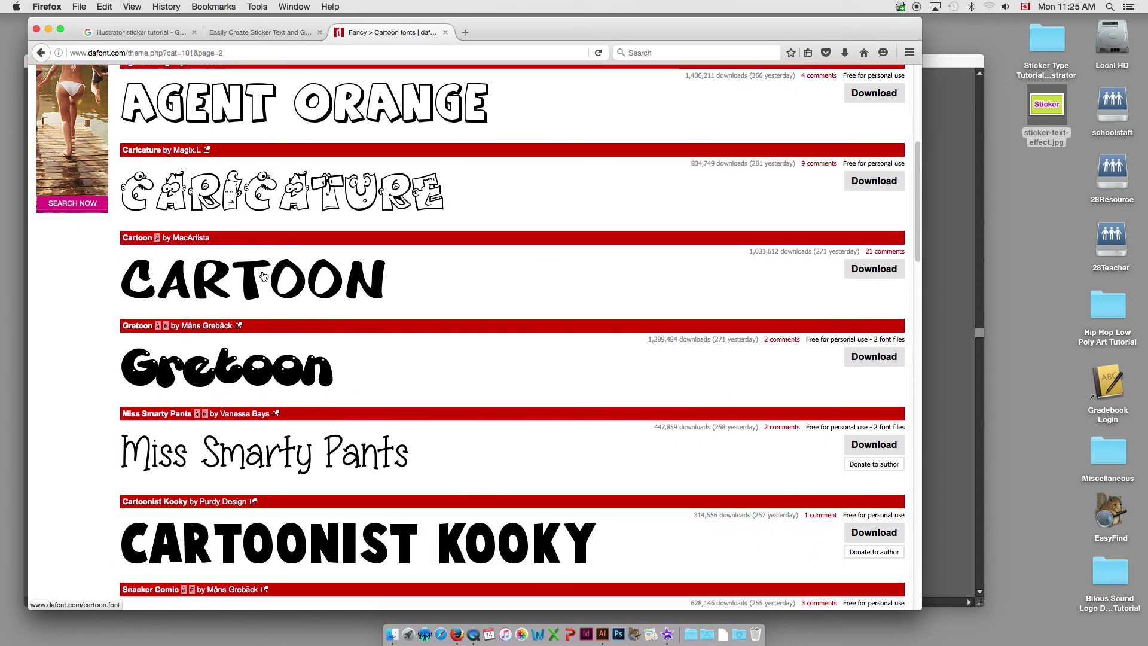
{"action": "scroll", "coordinate": [263, 271], "scroll_direction": "down", "scroll_amount": 10}
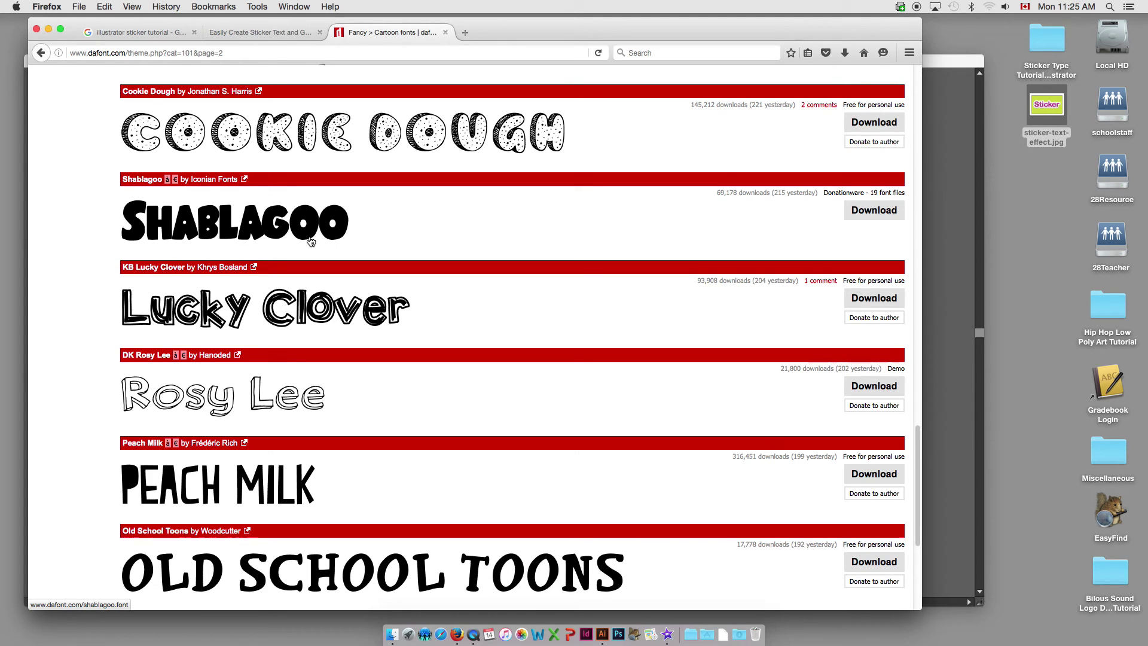
Step: Download the Shablagoo font as shablagoo.zip and open it from Firefox's downloads
{"action": "left_click", "coordinate": [850, 218]}
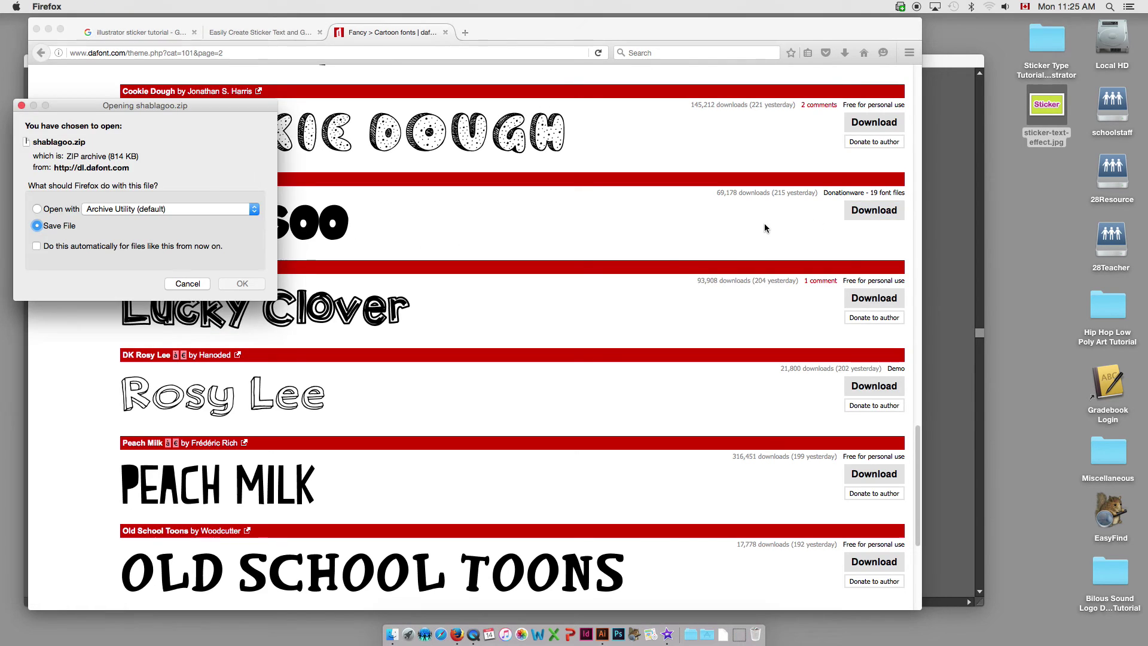
{"action": "left_click", "coordinate": [242, 284]}
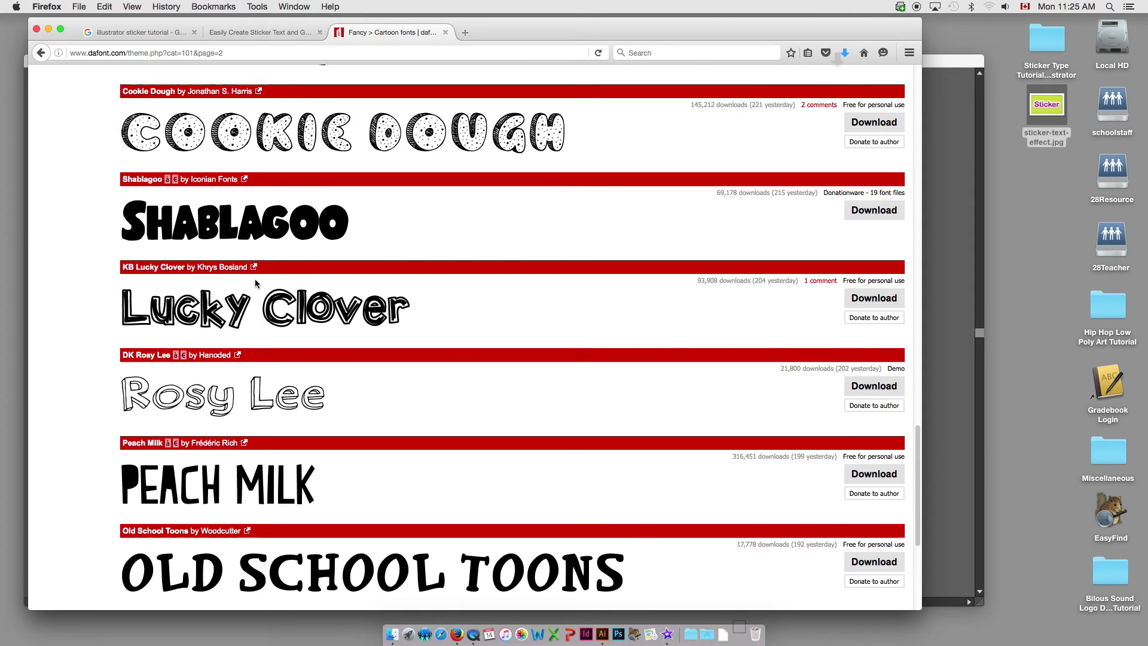
{"action": "left_click", "coordinate": [846, 53]}
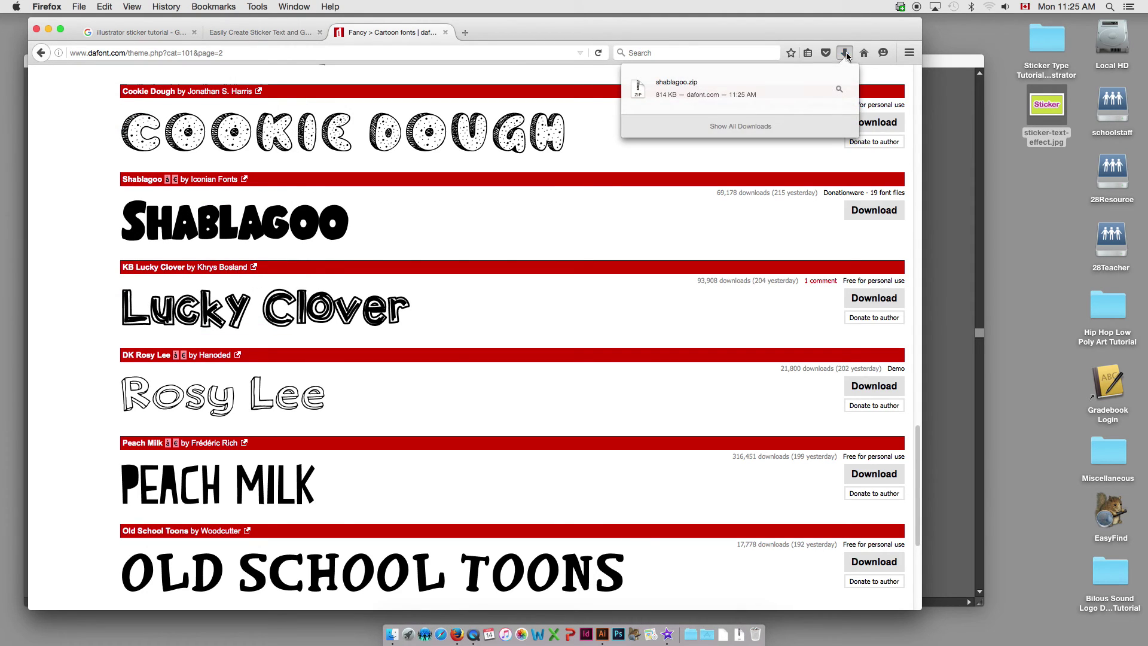
{"action": "left_click", "coordinate": [688, 91]}
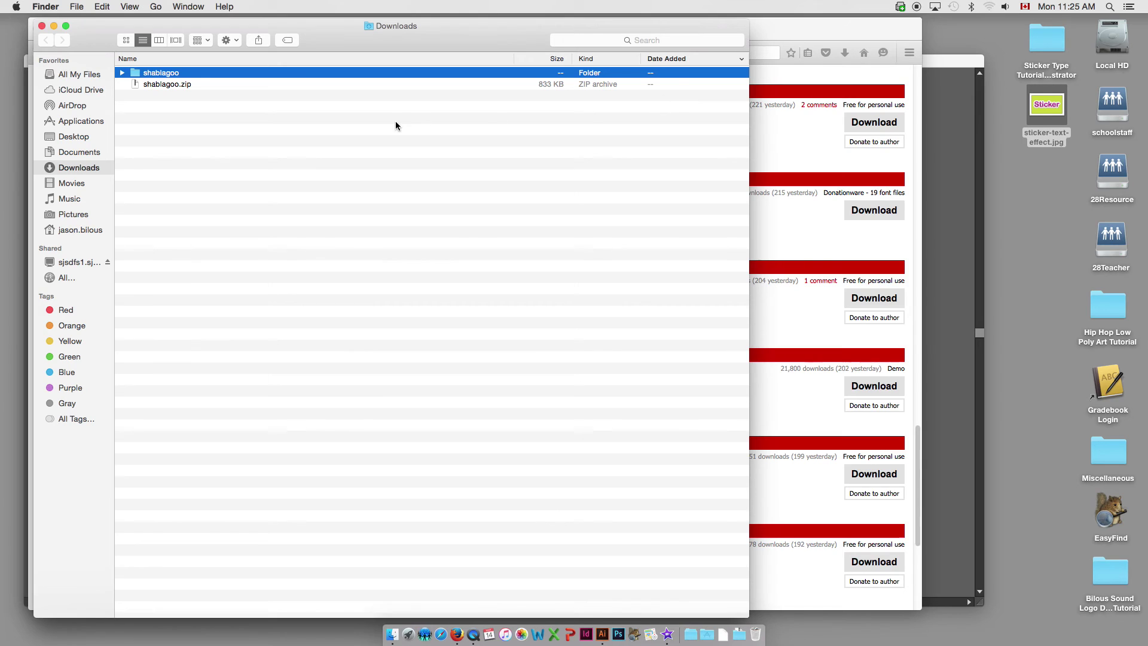
Step: Open the unzipped shablagoo folder and select shablagoo.ttf
{"action": "double_click", "coordinate": [137, 76]}
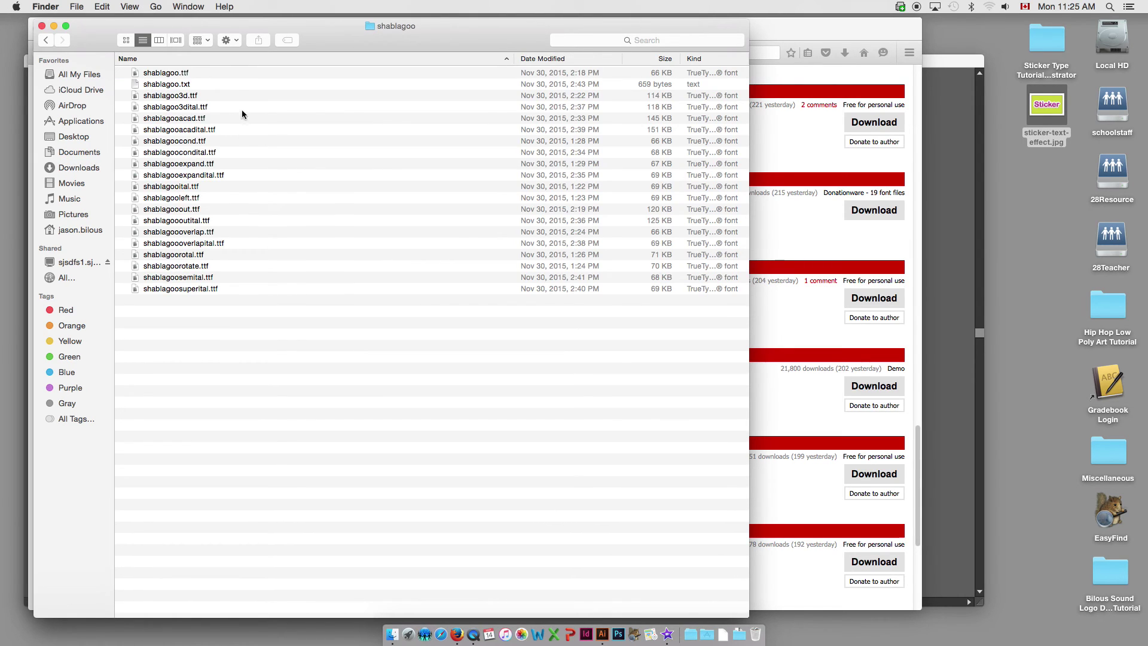
{"action": "left_click", "coordinate": [175, 74]}
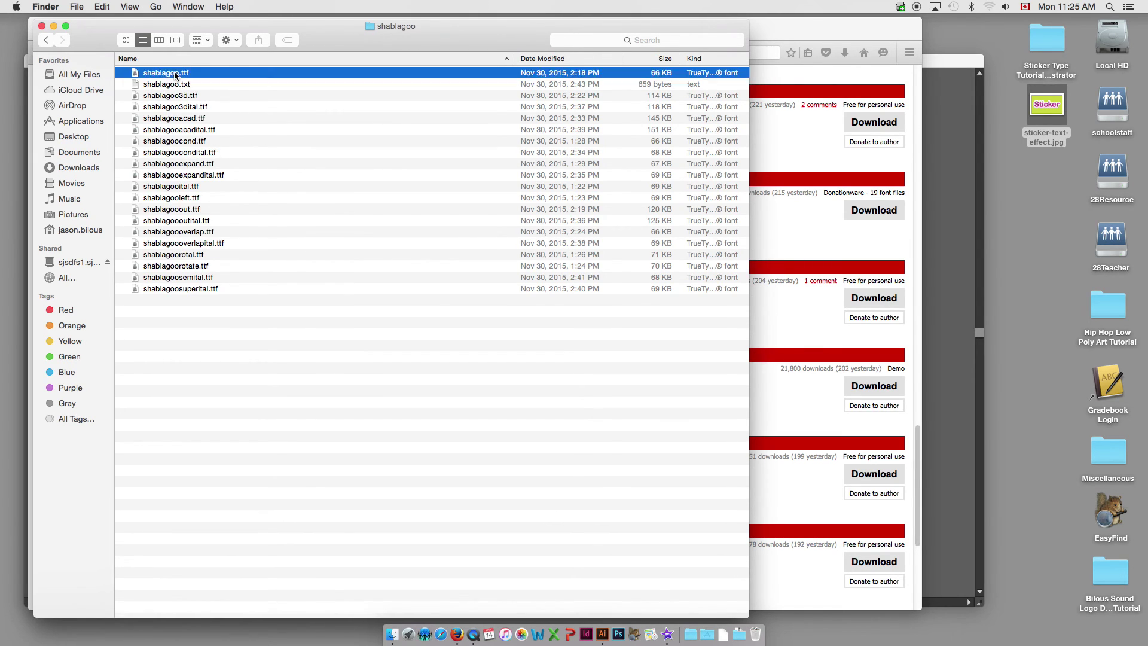
Step: Install shablagoo.ttf through Font Book, then close Font Book and the Finder window
{"action": "double_click", "coordinate": [137, 74]}
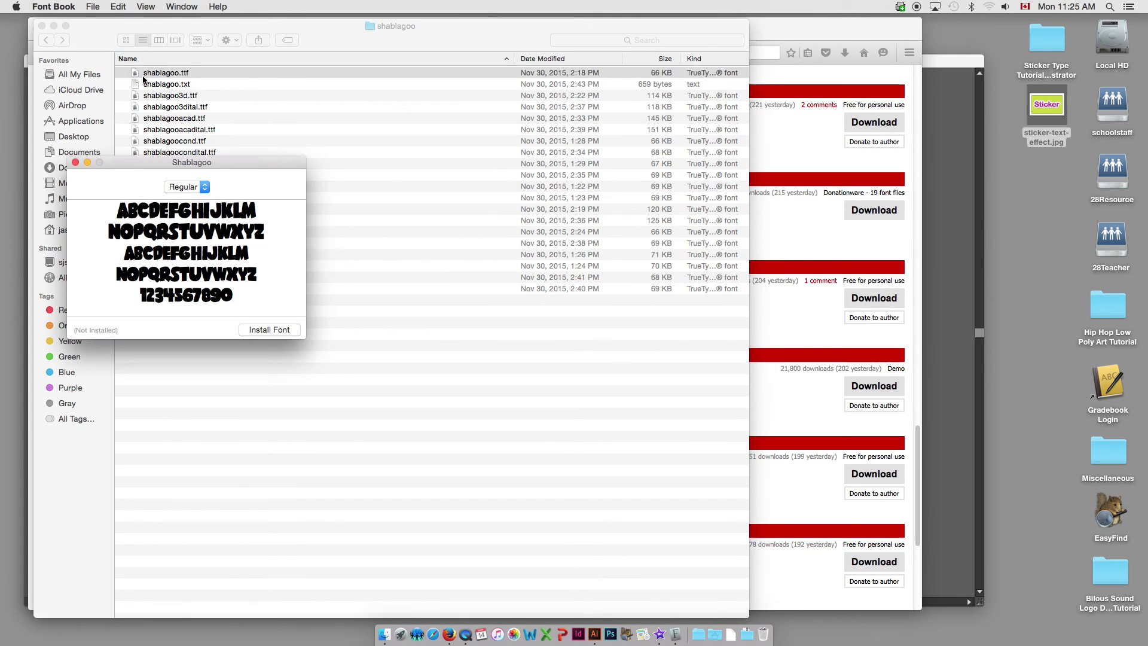
{"action": "left_click", "coordinate": [287, 329]}
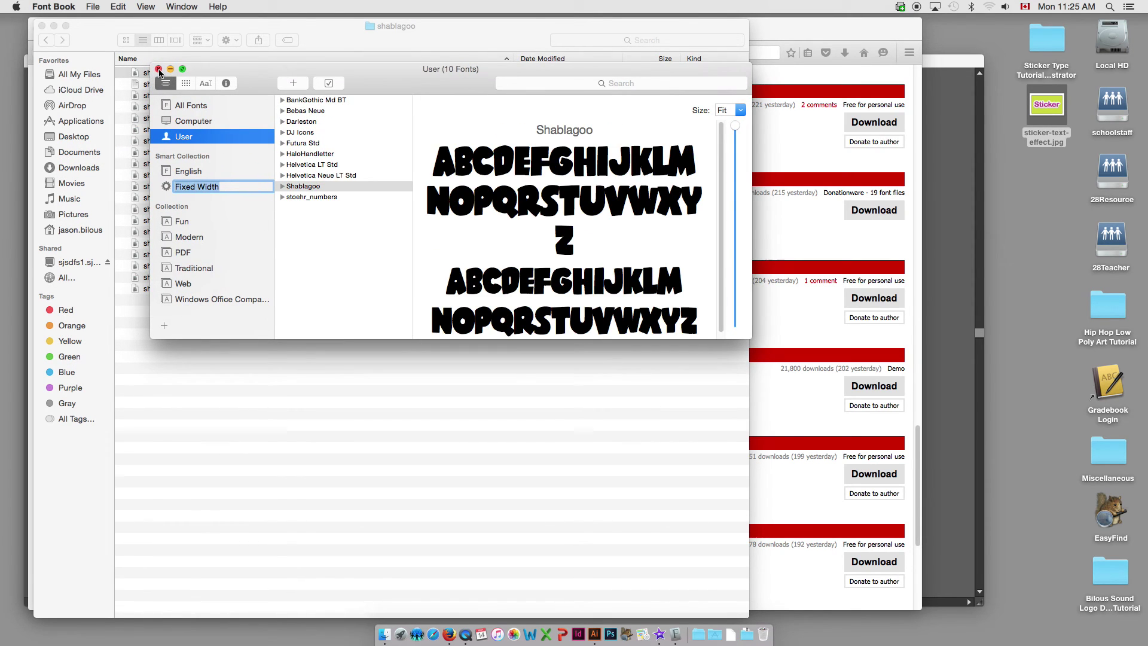
{"action": "left_click", "coordinate": [159, 71]}
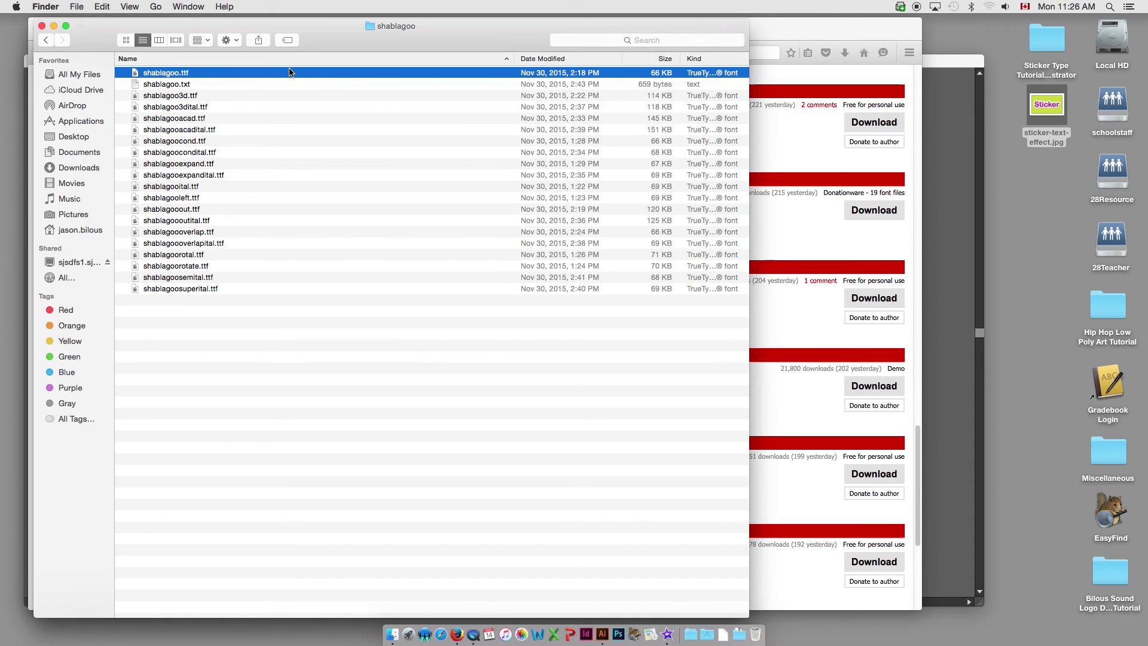
{"action": "key", "text": "super+w"}
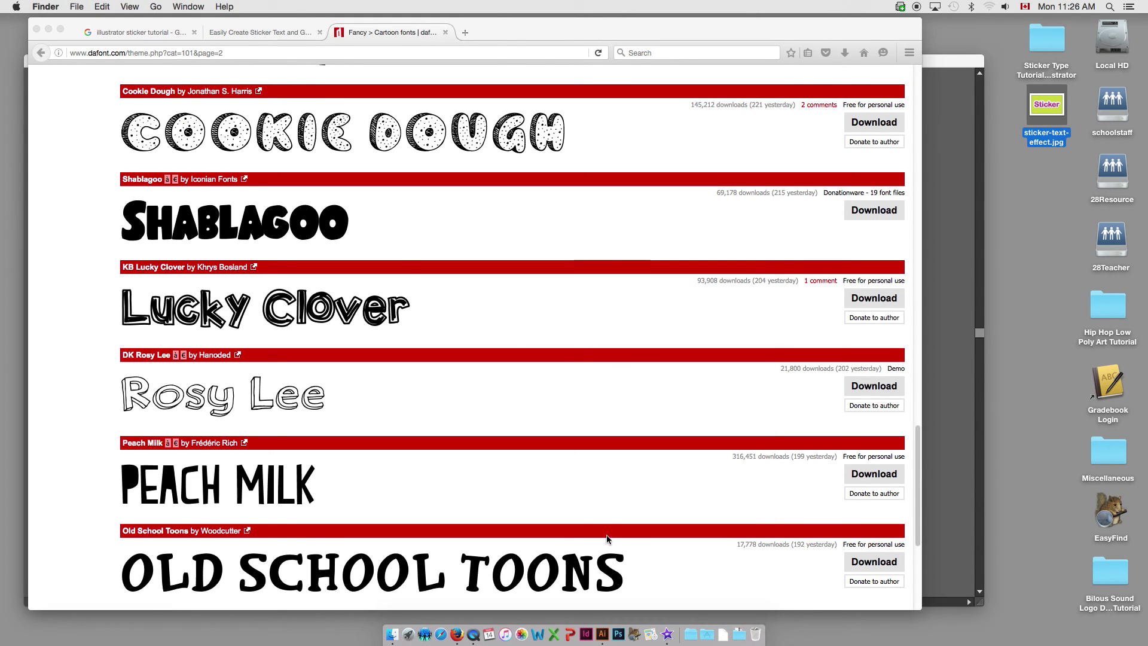
Step: Set the Sticker text's font to Shablagoo in the Character panel
{"action": "left_click", "coordinate": [603, 634]}
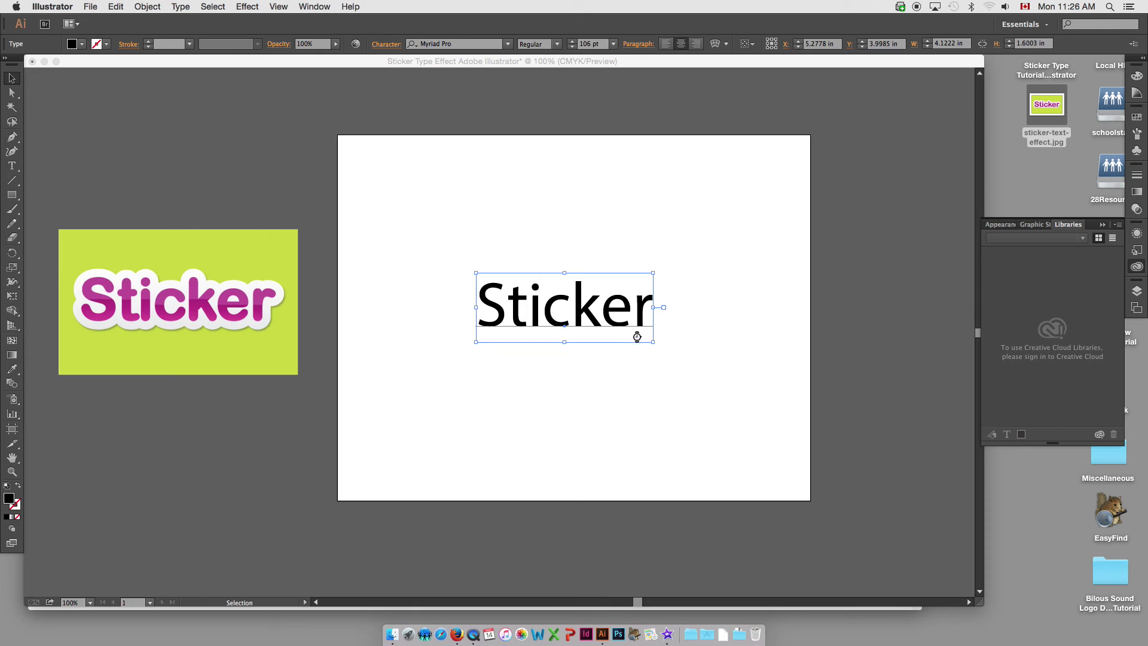
{"action": "left_click", "coordinate": [623, 353]}
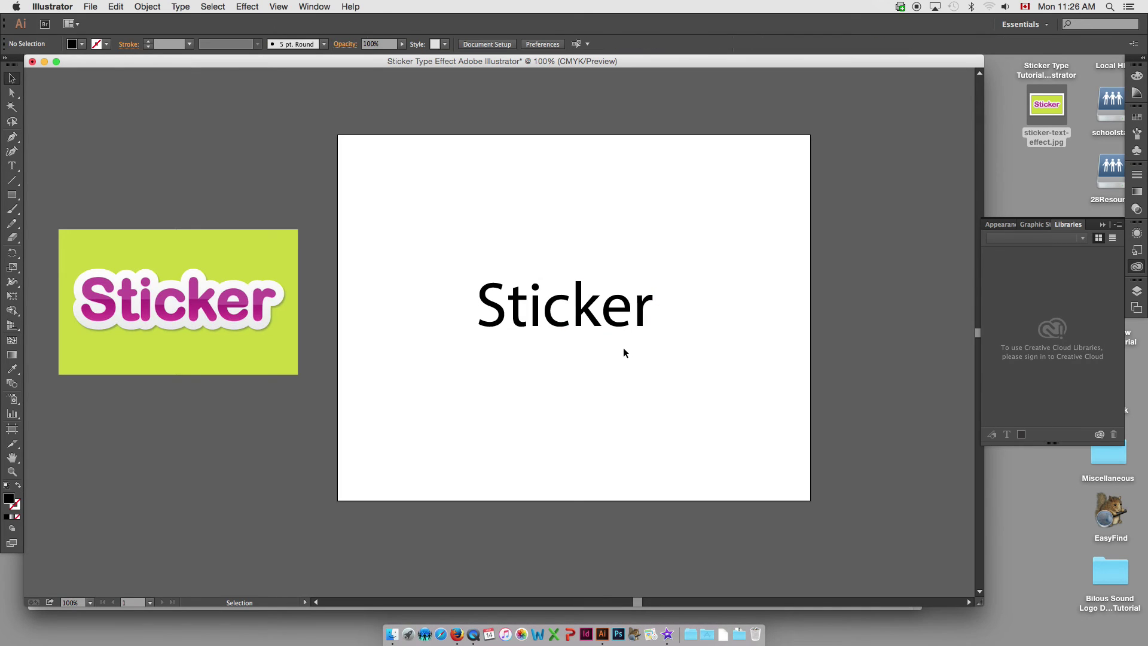
{"action": "left_click", "coordinate": [592, 312]}
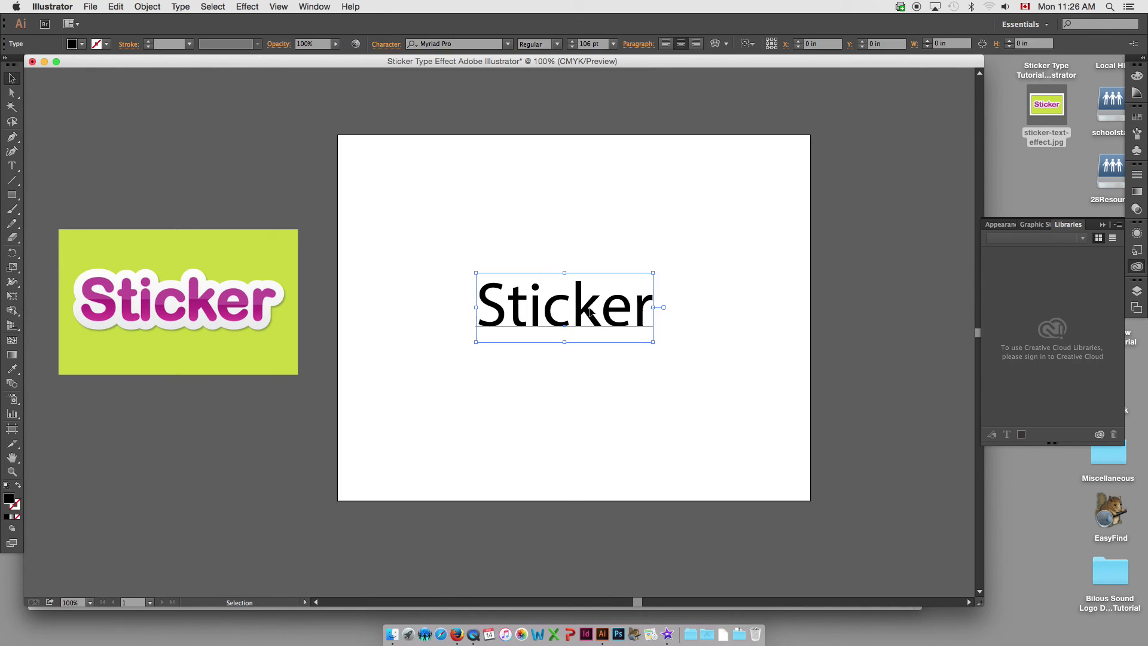
{"action": "key", "text": "super+t"}
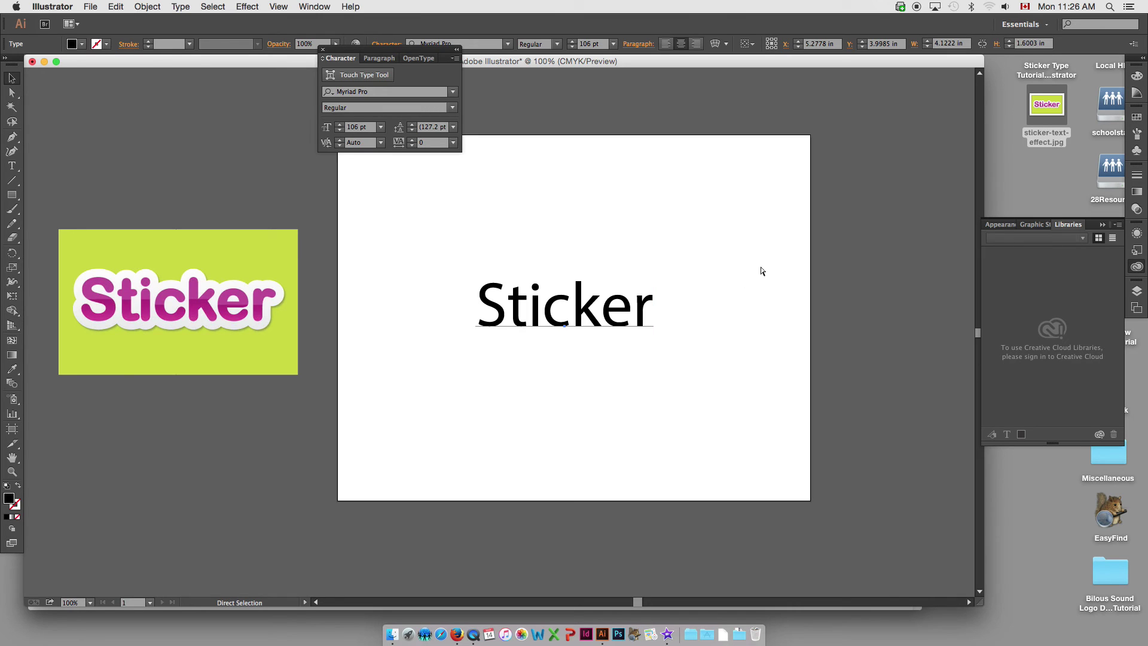
{"action": "left_click_drag", "start_coordinate": [420, 56], "coordinate": [902, 79]}
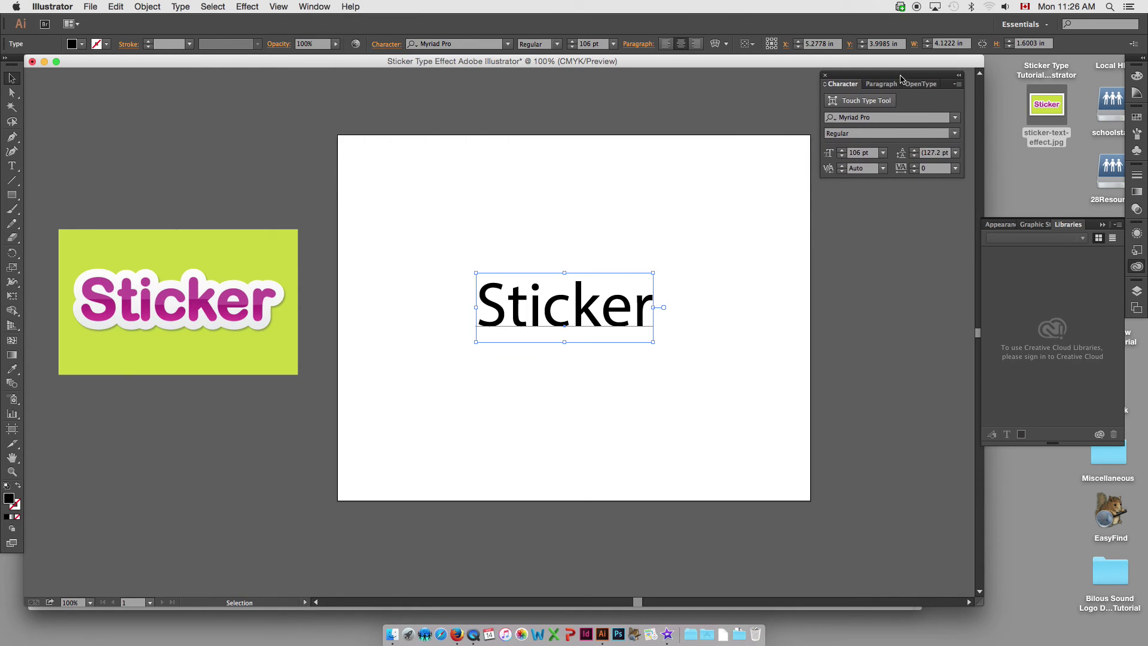
{"action": "left_click", "coordinate": [876, 117]}
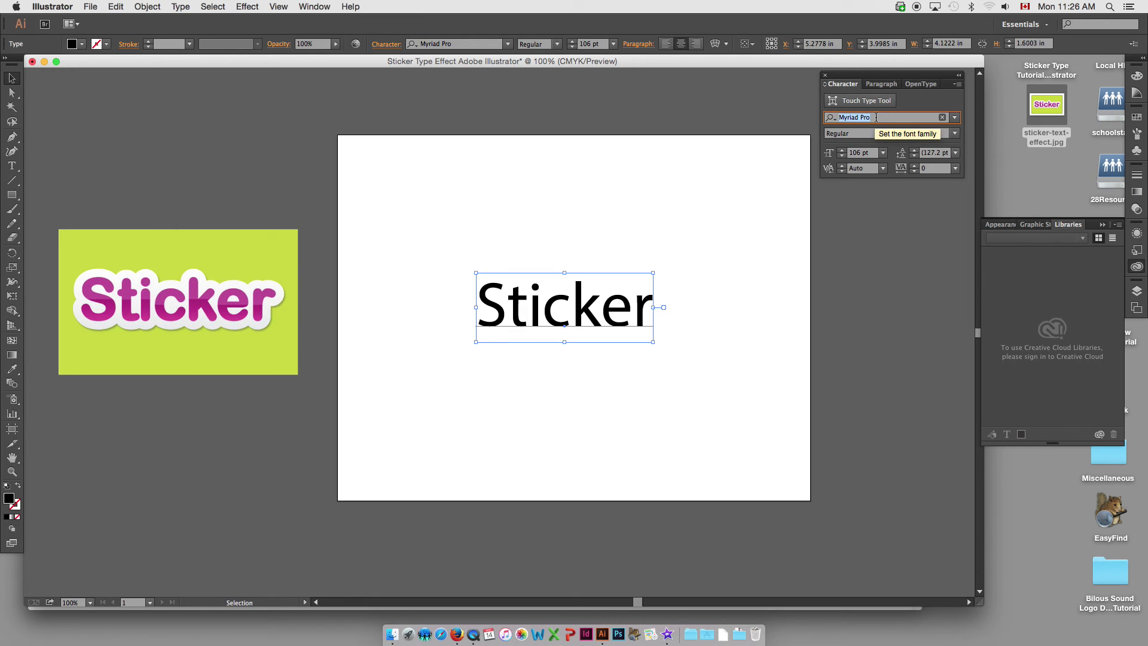
{"action": "type", "text": "sh"}
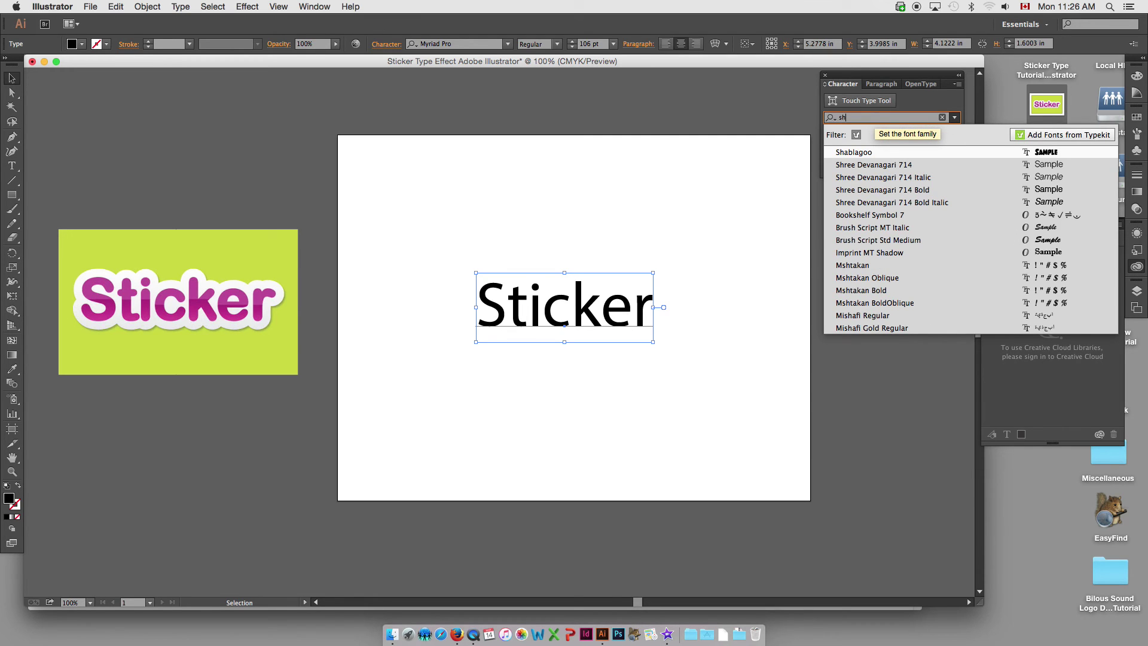
{"action": "left_click", "coordinate": [873, 152]}
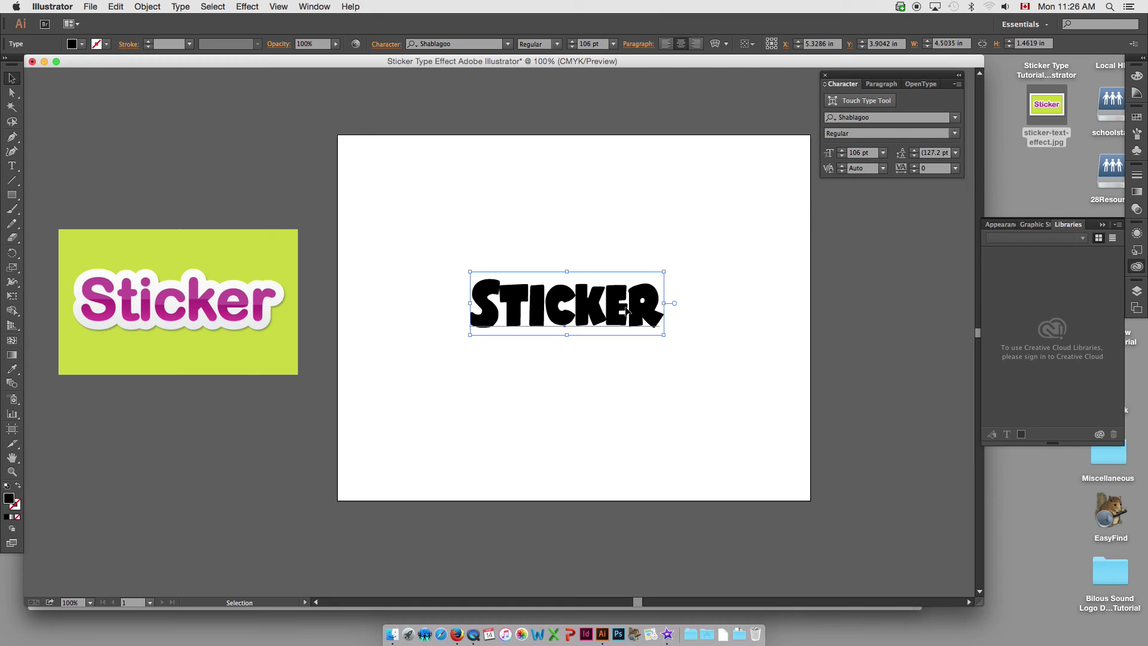
Step: Set STICKER's tracking to 80 and position it near the artboard centre
{"action": "left_click_drag", "start_coordinate": [627, 310], "coordinate": [654, 315]}
{"action": "key", "text": "alt+Right"}
{"action": "key", "text": "alt+Right"}
{"action": "key", "text": "alt+Right"}
{"action": "key", "text": "alt+Right"}
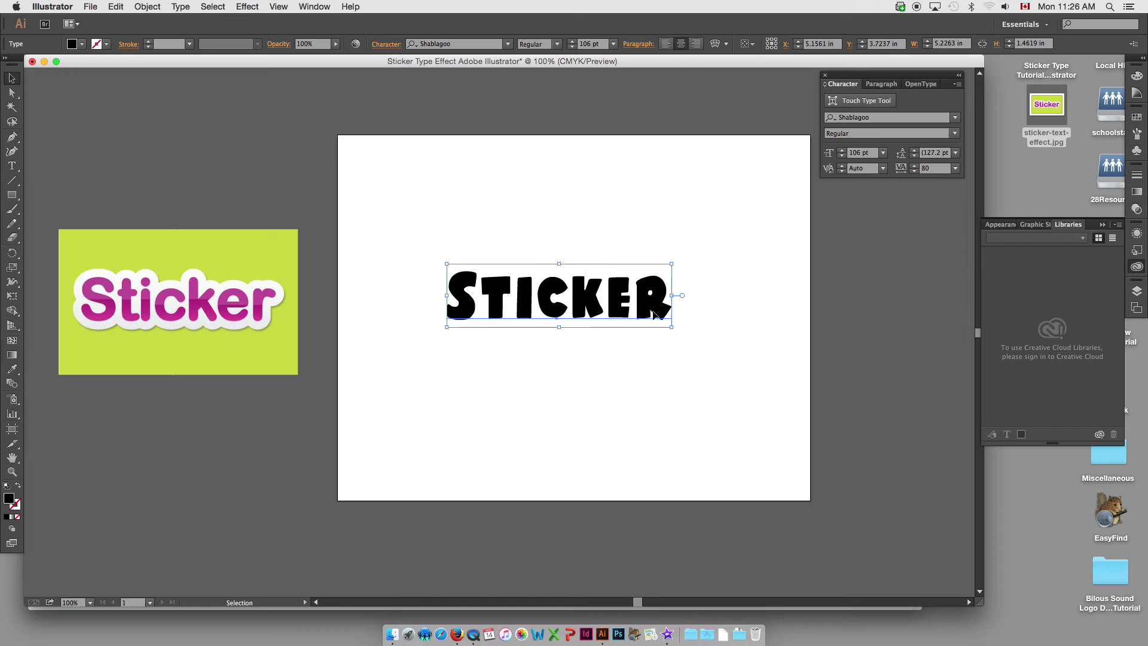
{"action": "left_click_drag", "start_coordinate": [653, 316], "coordinate": [699, 327]}
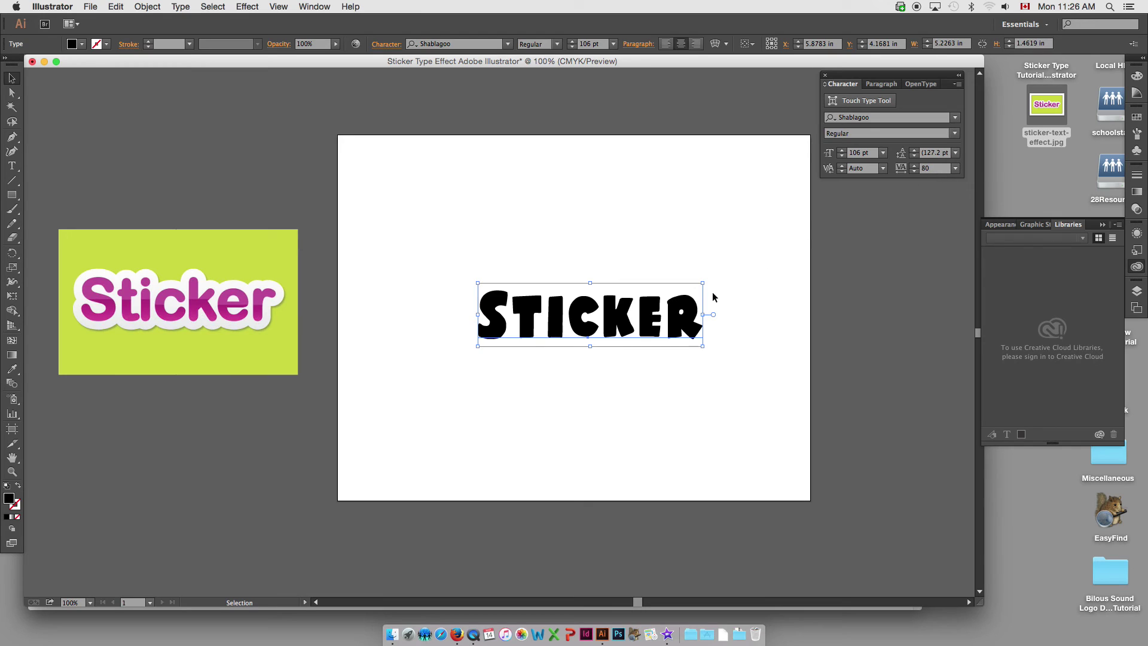
{"action": "mouse_move", "coordinate": [654, 321]}
{"action": "left_mouse_down"}
{"action": "mouse_move", "coordinate": [664, 319]}
{"action": "mouse_move", "coordinate": [652, 318]}
{"action": "left_mouse_up"}
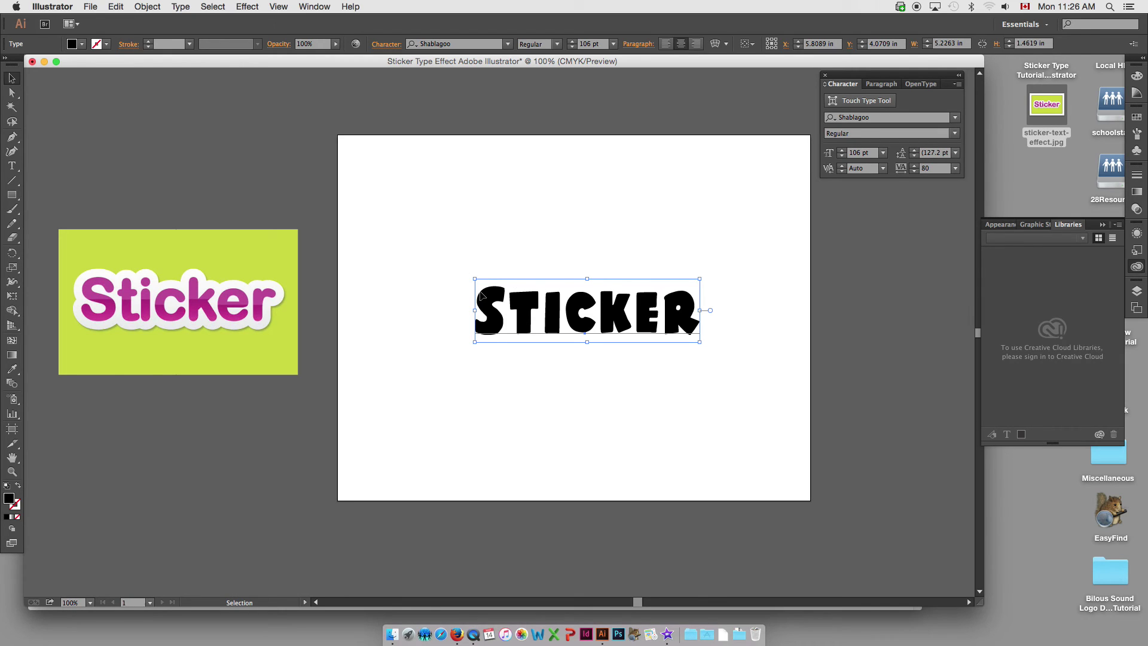
Step: Convert the STICKER text to outlines and swap its fill and stroke
{"action": "left_click", "coordinate": [147, 6]}
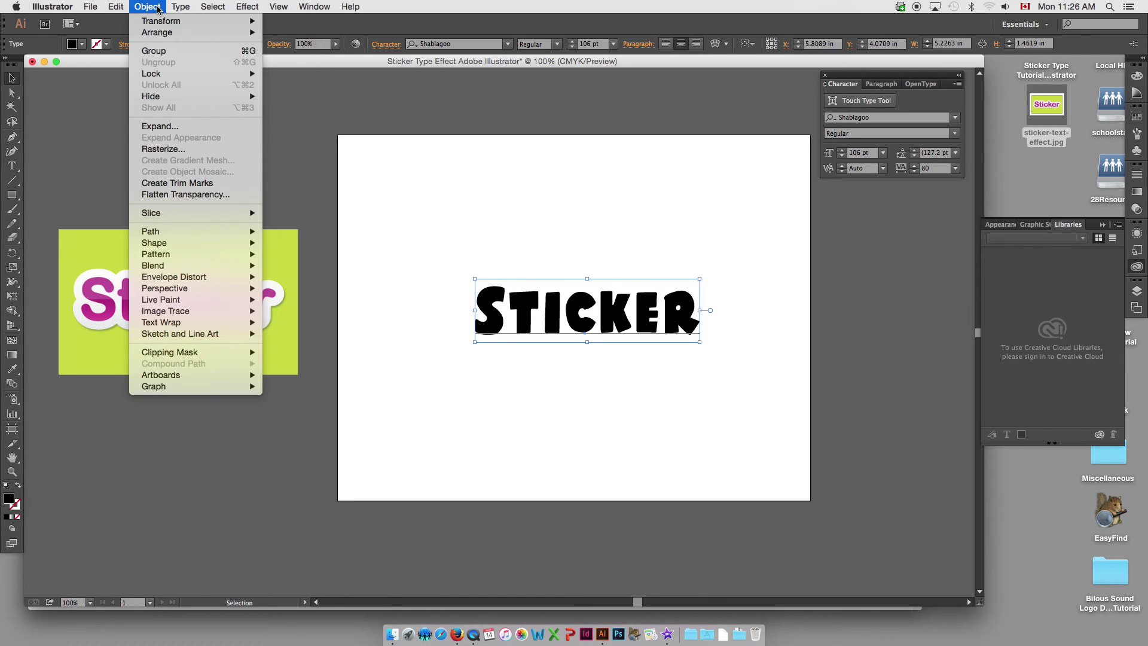
{"action": "mouse_move", "coordinate": [180, 6]}
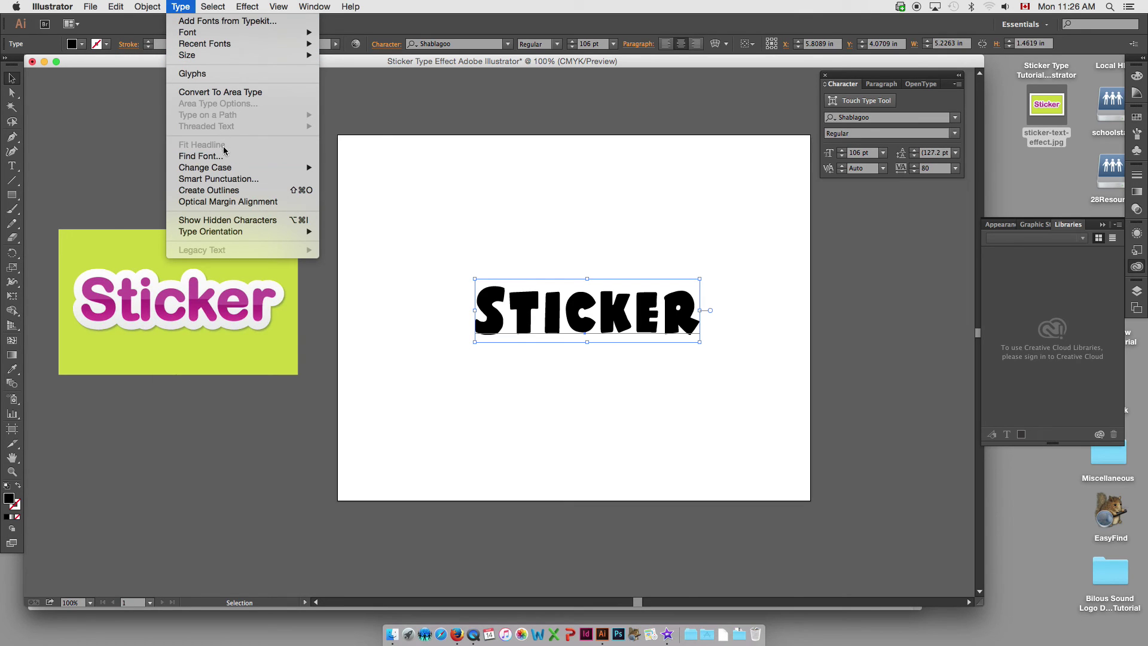
{"action": "left_click", "coordinate": [223, 191]}
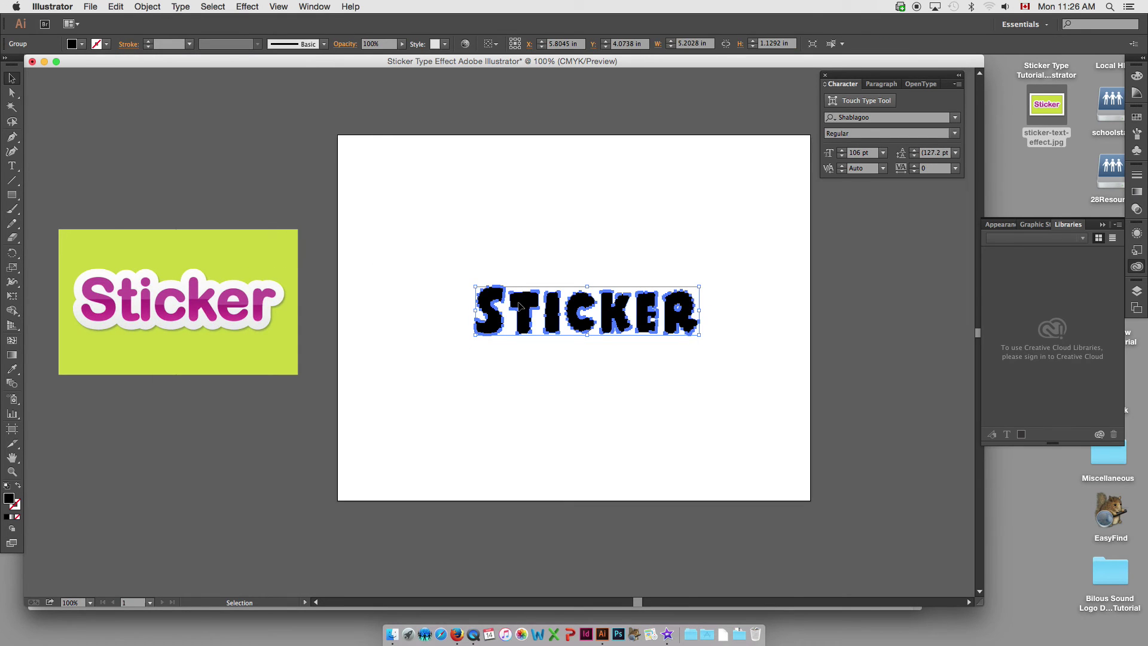
{"action": "left_click", "coordinate": [520, 262]}
{"action": "key", "text": "super+y"}
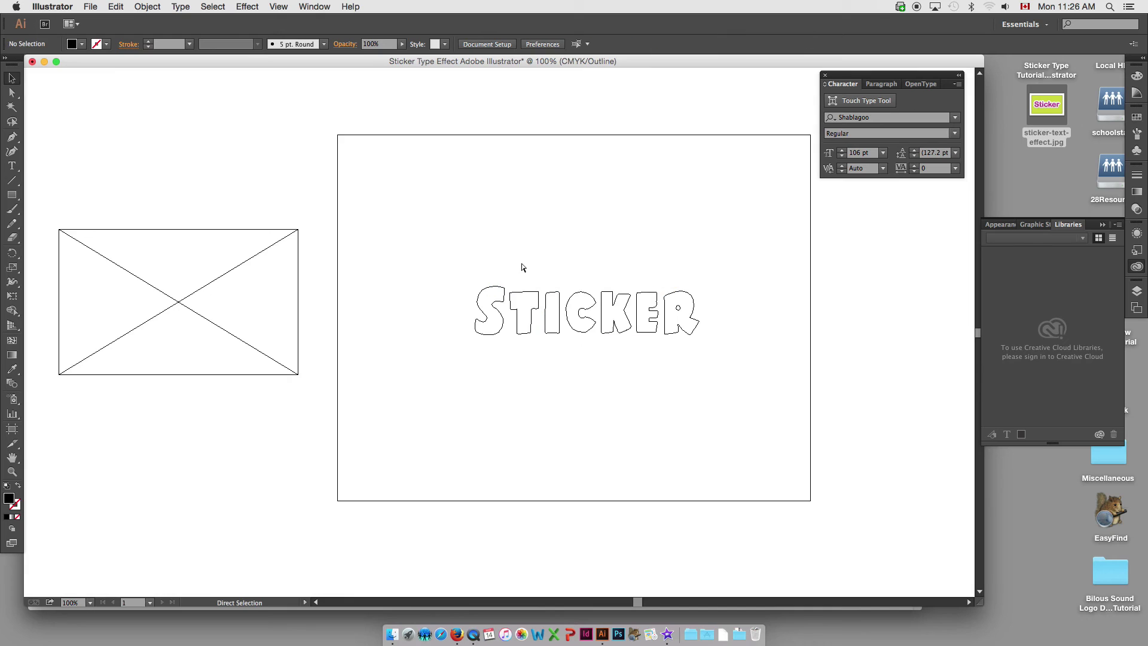
{"action": "key", "text": "super+y"}
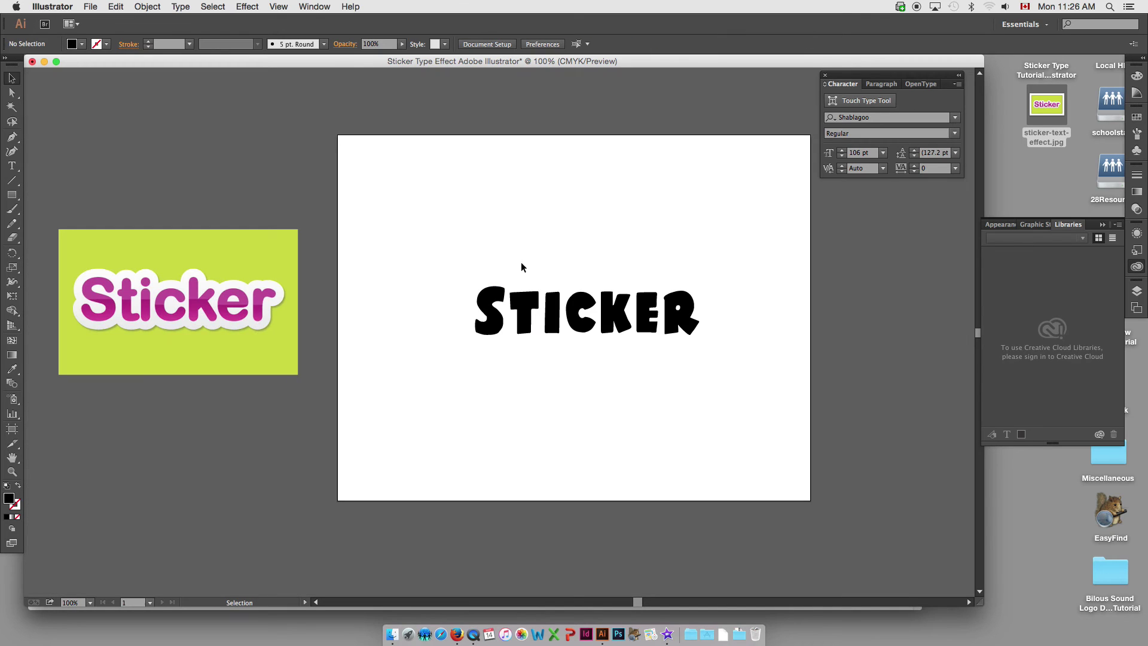
{"action": "left_click", "coordinate": [523, 302]}
{"action": "left_click", "coordinate": [18, 487]}
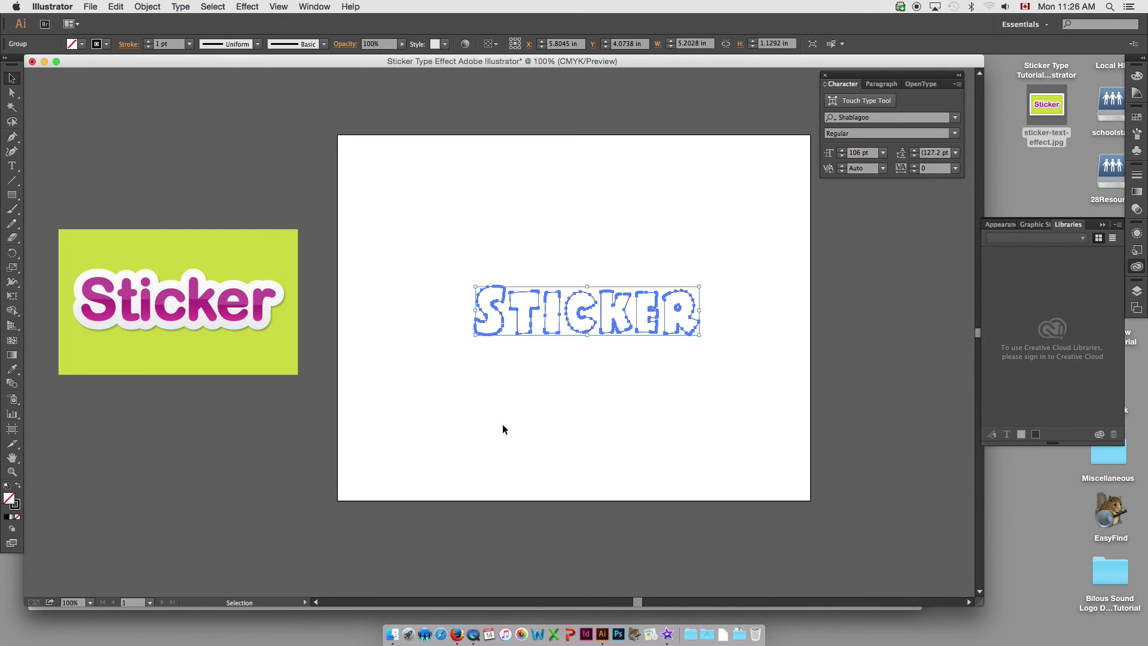
{"action": "left_click", "coordinate": [566, 400]}
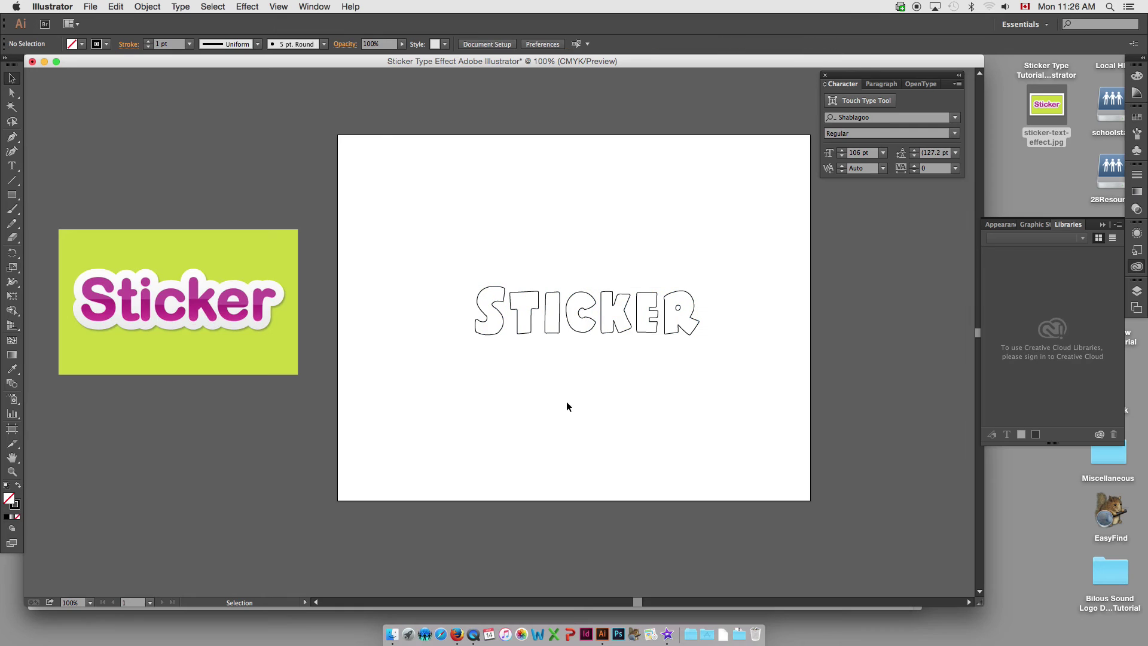
{"action": "left_click", "coordinate": [548, 295]}
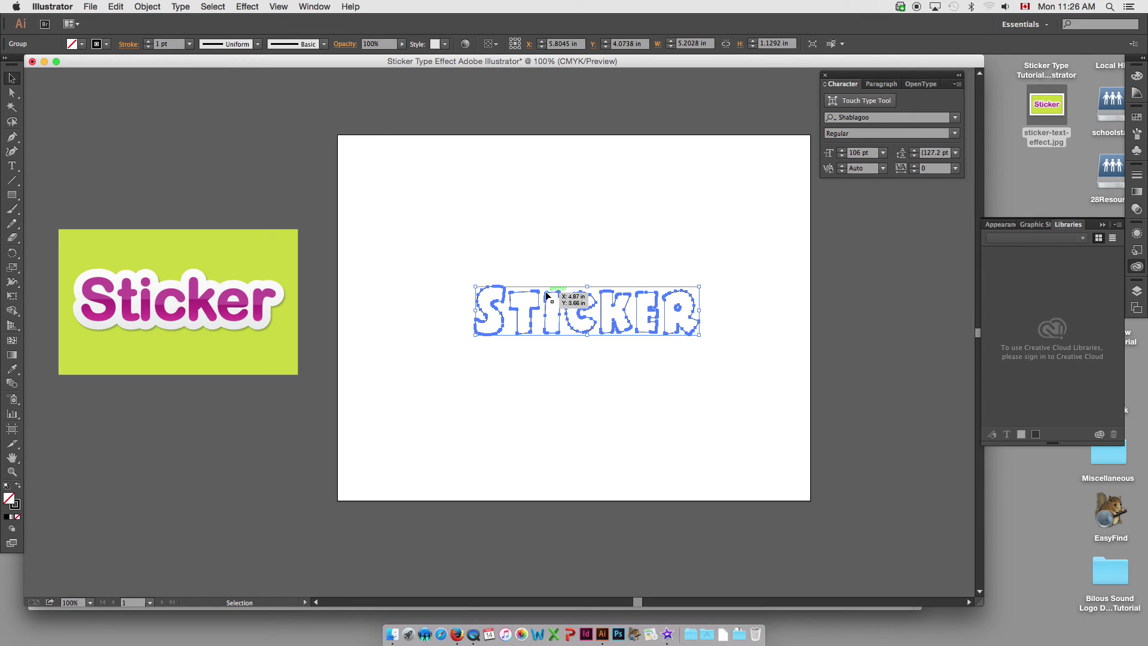
Step: Copy and paste the STICKER letters, placing the duplicate below the original
{"action": "left_click", "coordinate": [149, 8]}
{"action": "mouse_move", "coordinate": [122, 9]}
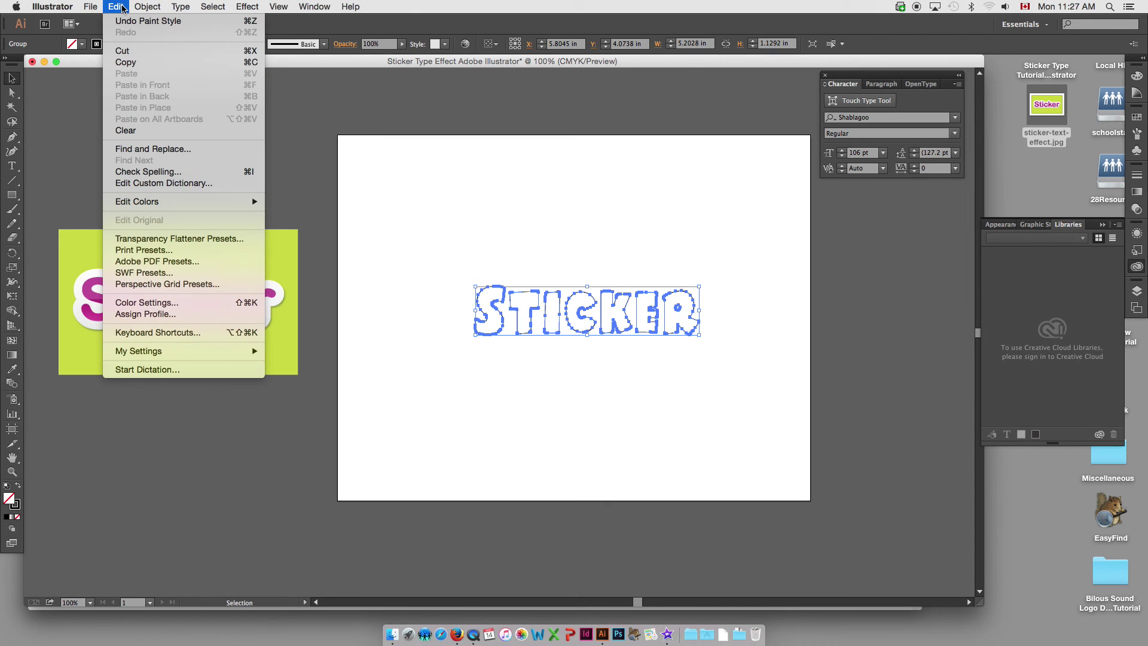
{"action": "left_click", "coordinate": [136, 62]}
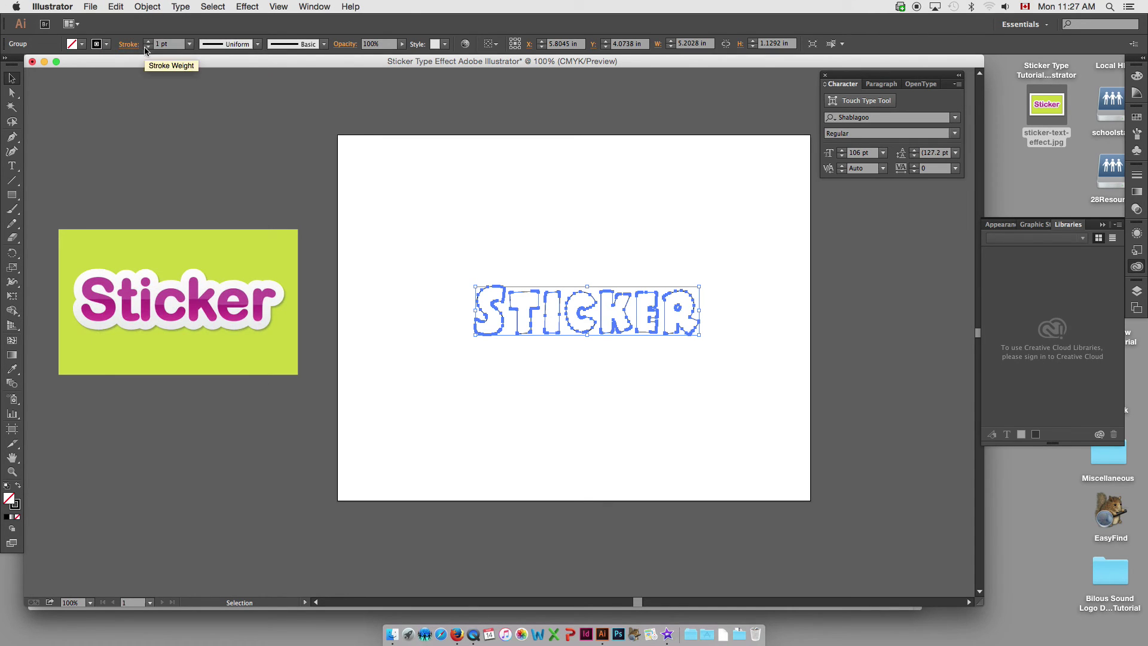
{"action": "left_click", "coordinate": [127, 6]}
{"action": "left_click", "coordinate": [140, 73]}
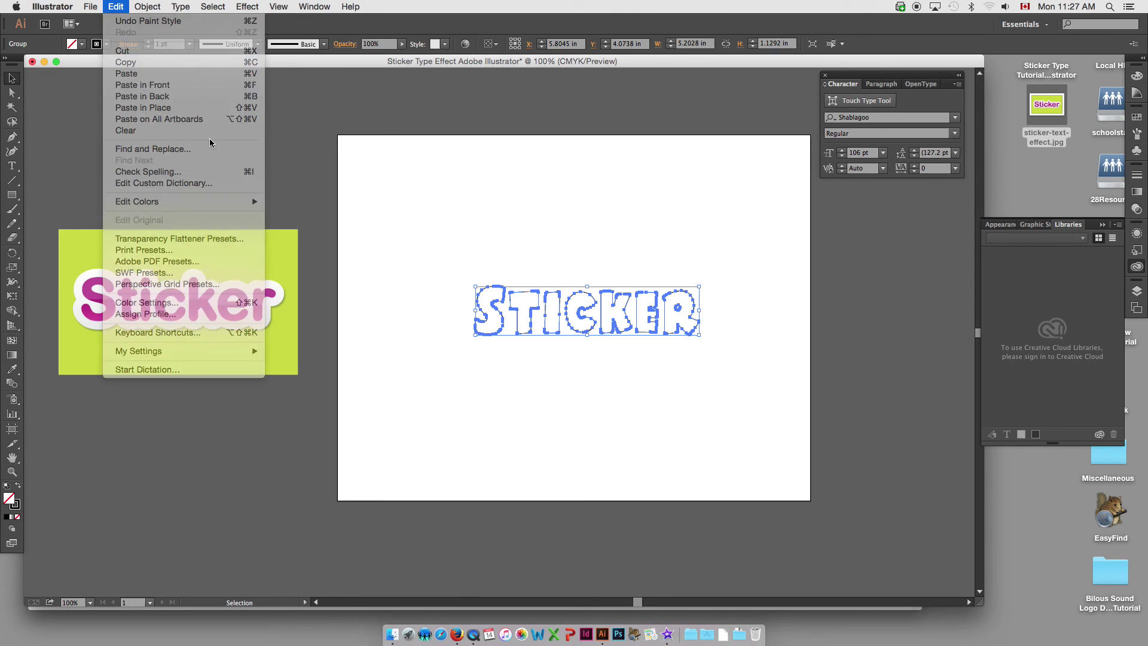
{"action": "left_click_drag", "start_coordinate": [509, 331], "coordinate": [595, 387]}
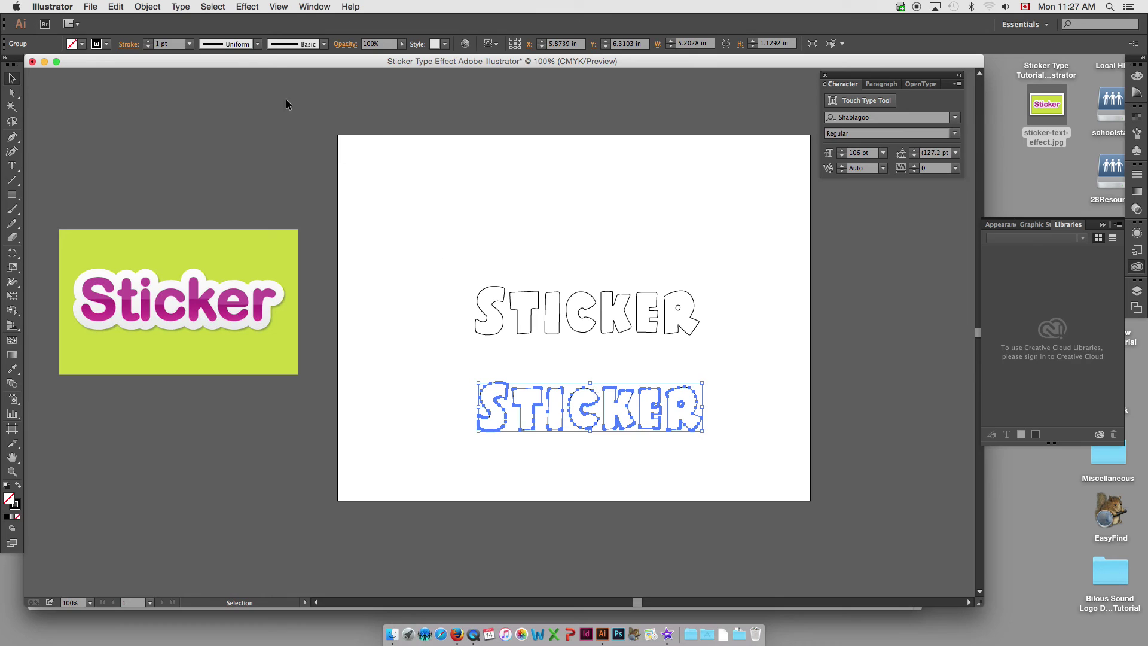
Step: Start an Offset Path on the lower STICKER copy with Preview on and Round joins
{"action": "left_click", "coordinate": [148, 7]}
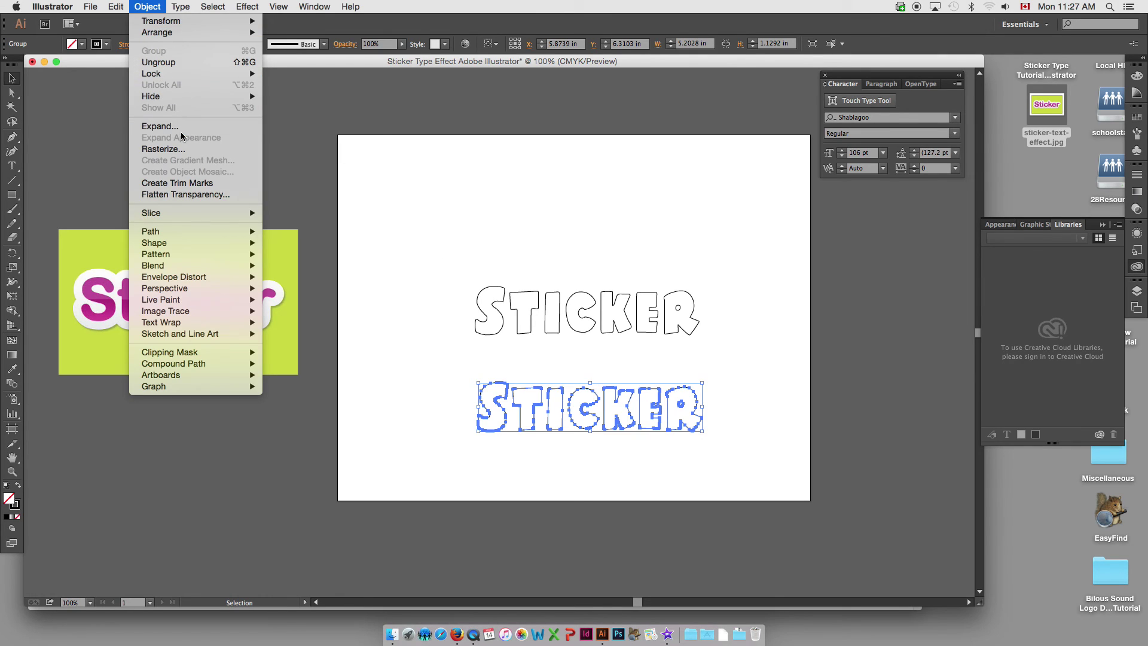
{"action": "mouse_move", "coordinate": [177, 235]}
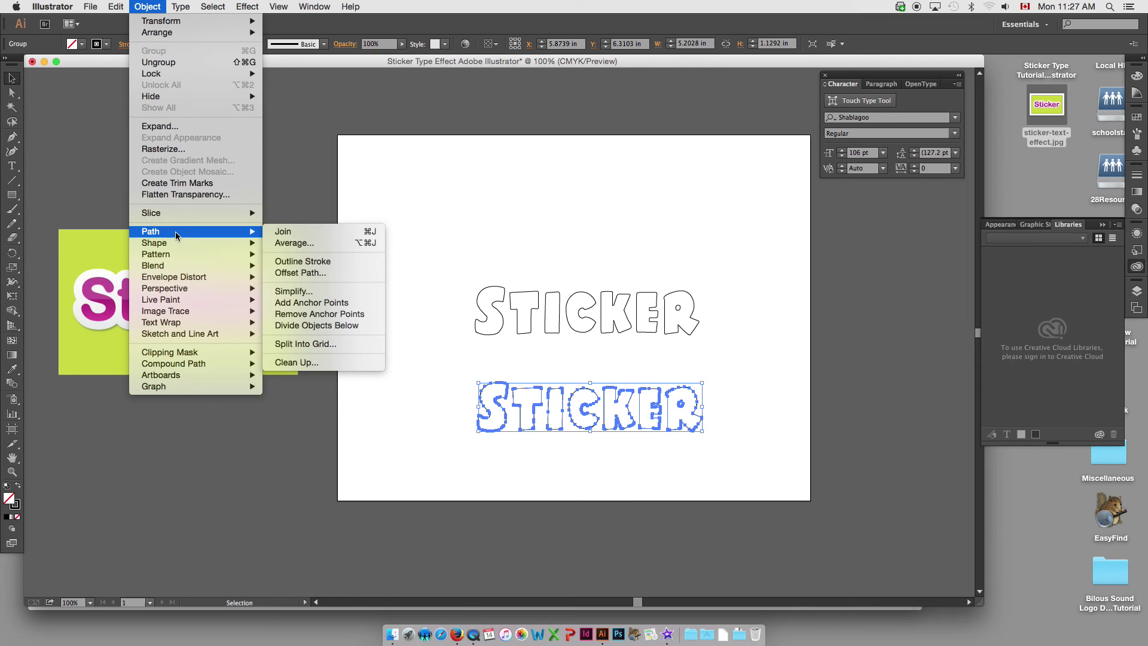
{"action": "left_click", "coordinate": [301, 273]}
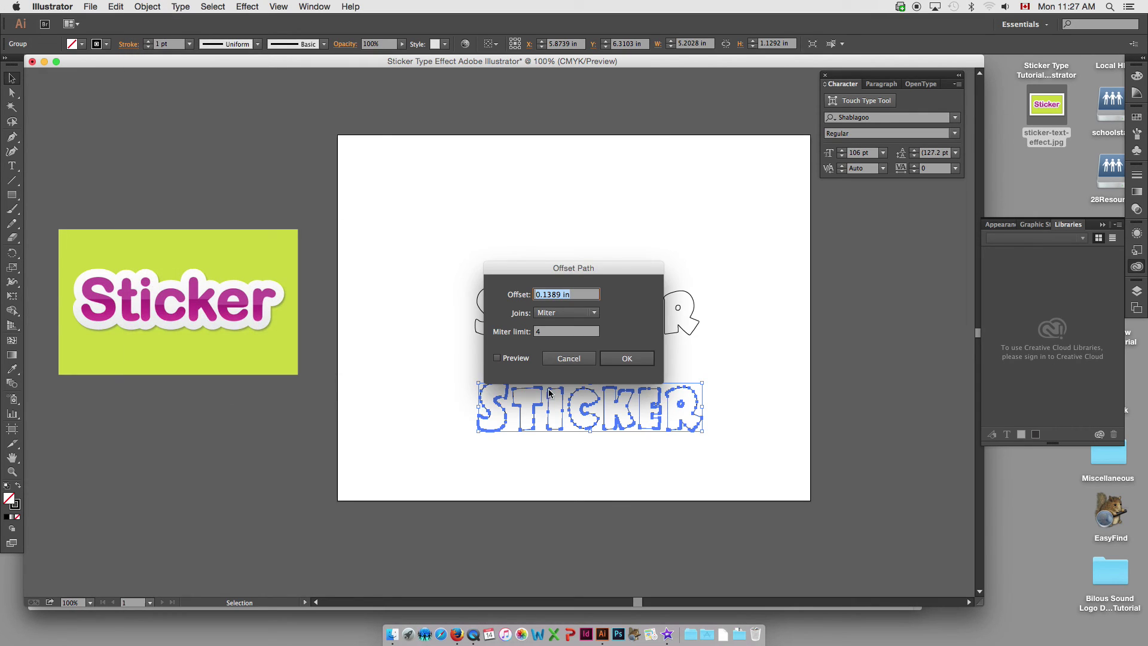
{"action": "left_click_drag", "start_coordinate": [579, 278], "coordinate": [793, 265]}
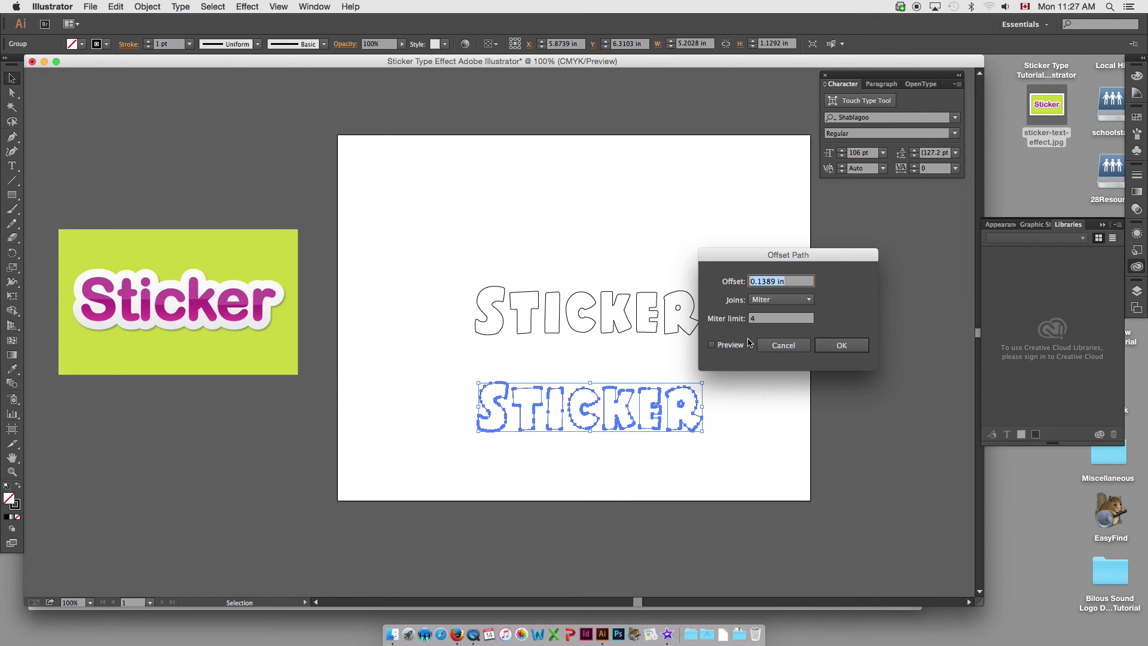
{"action": "left_click", "coordinate": [712, 345]}
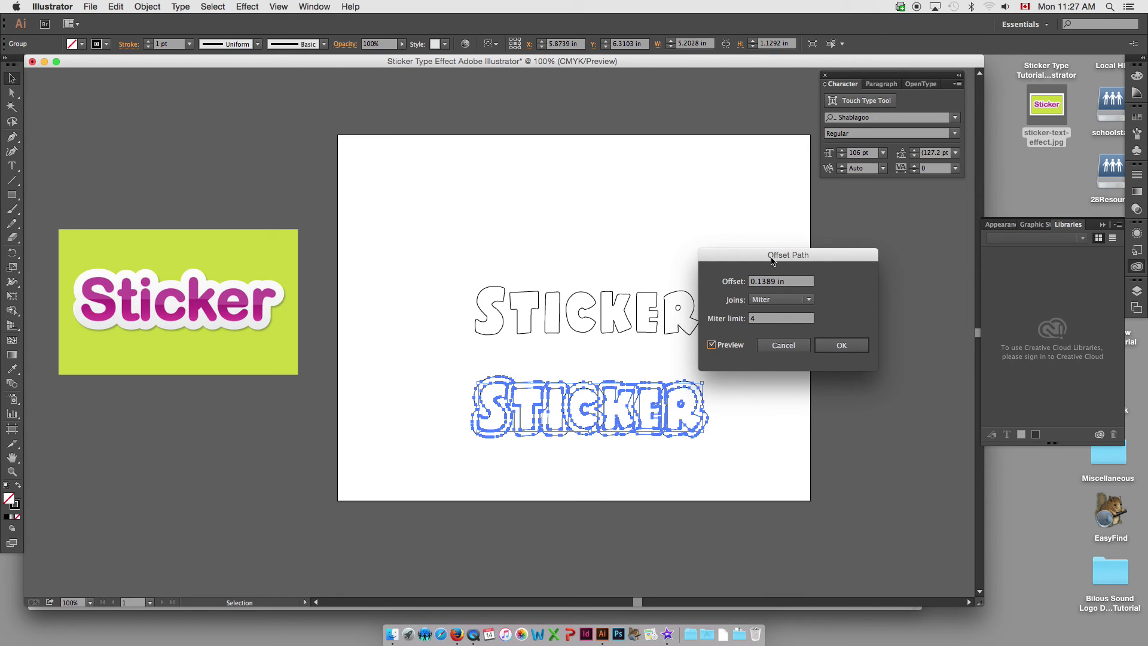
{"action": "left_click_drag", "start_coordinate": [773, 261], "coordinate": [818, 259]}
{"action": "left_click", "coordinate": [835, 299]}
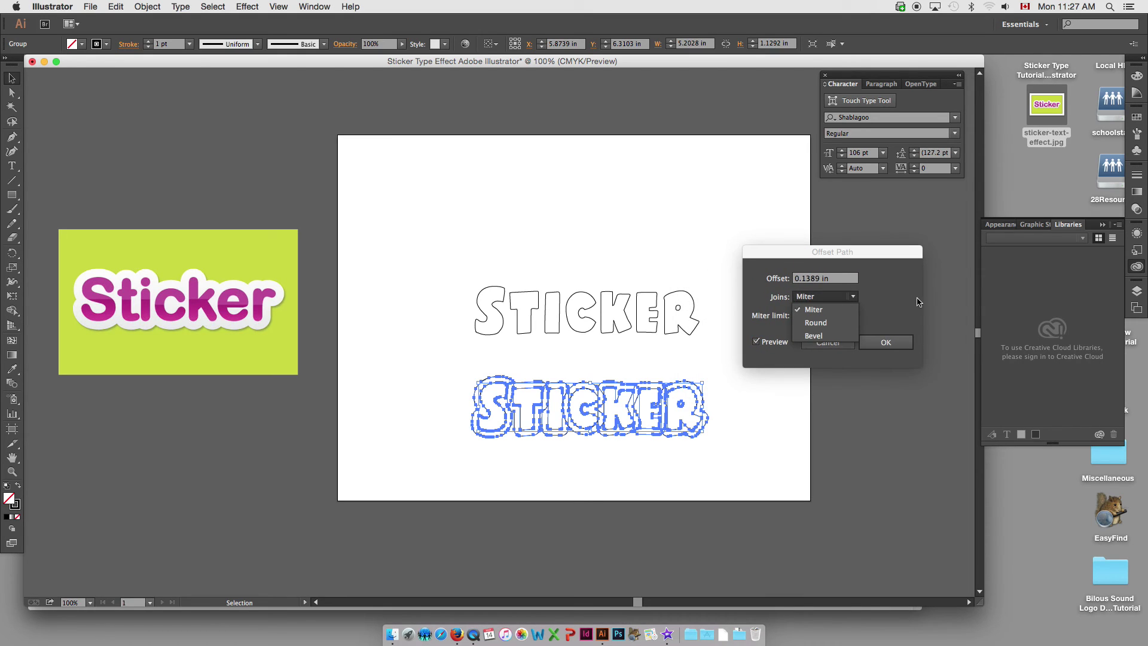
{"action": "left_click", "coordinate": [908, 302]}
{"action": "left_click", "coordinate": [826, 296]}
{"action": "left_click", "coordinate": [823, 325]}
Step: Set the offset distance to 0.2 in and confirm the offset path
{"action": "left_click", "coordinate": [820, 279]}
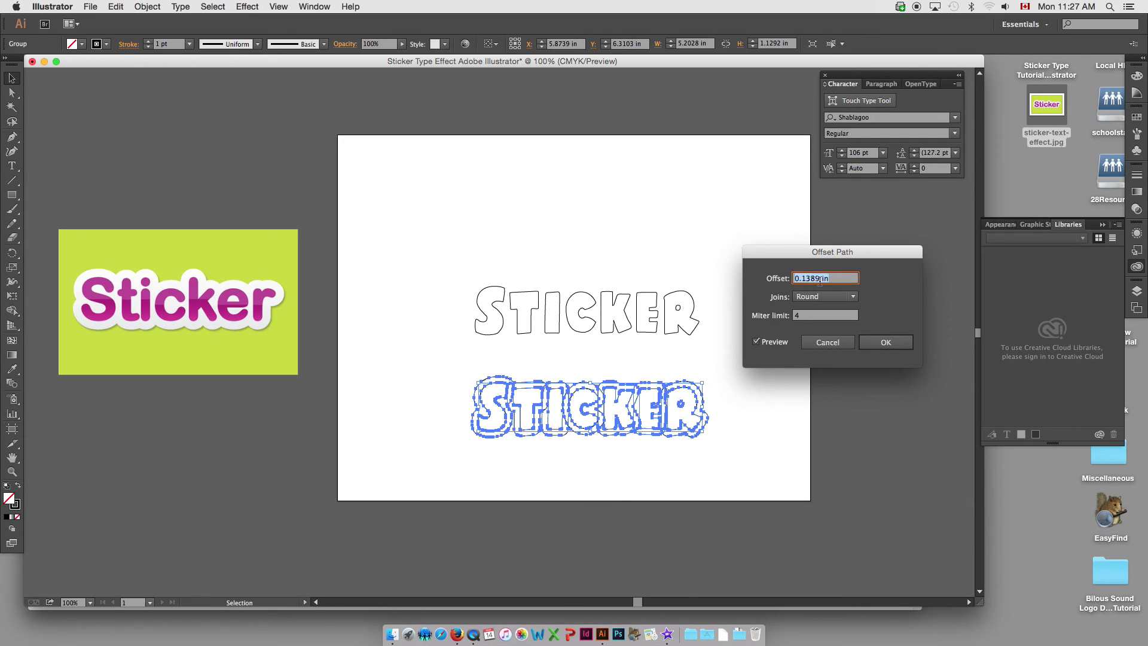
{"action": "left_click_drag", "start_coordinate": [818, 278], "coordinate": [808, 280]}
{"action": "type", "text": "5"}
{"action": "left_click_drag", "start_coordinate": [801, 257], "coordinate": [780, 235]}
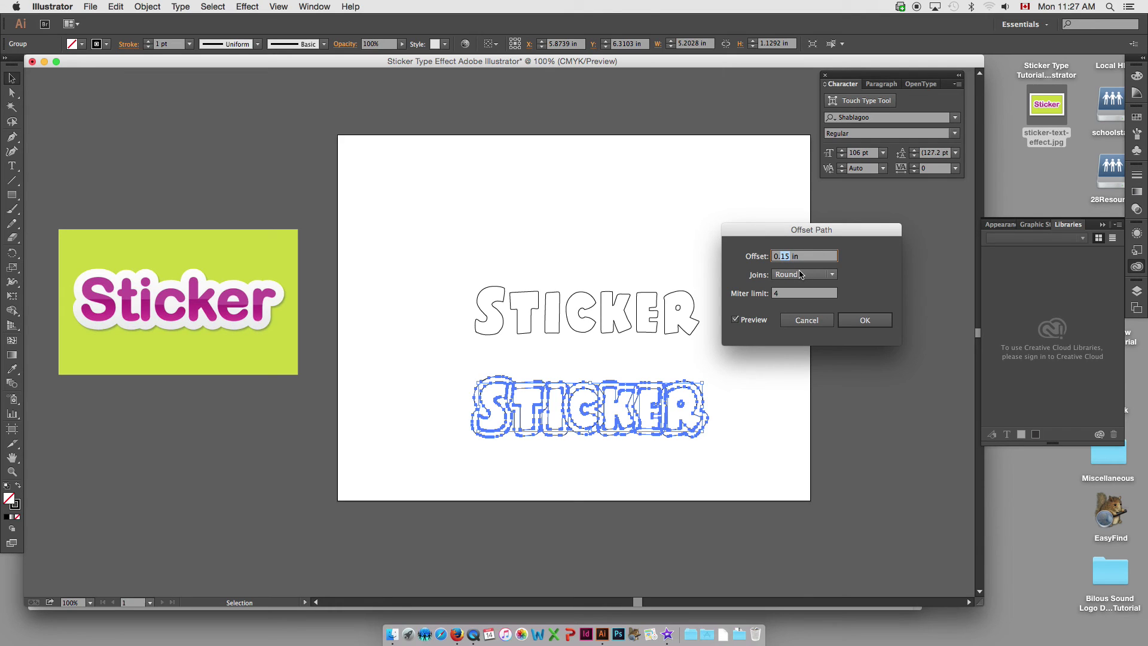
{"action": "type", "text": "0.5"}
{"action": "key", "text": "Tab"}
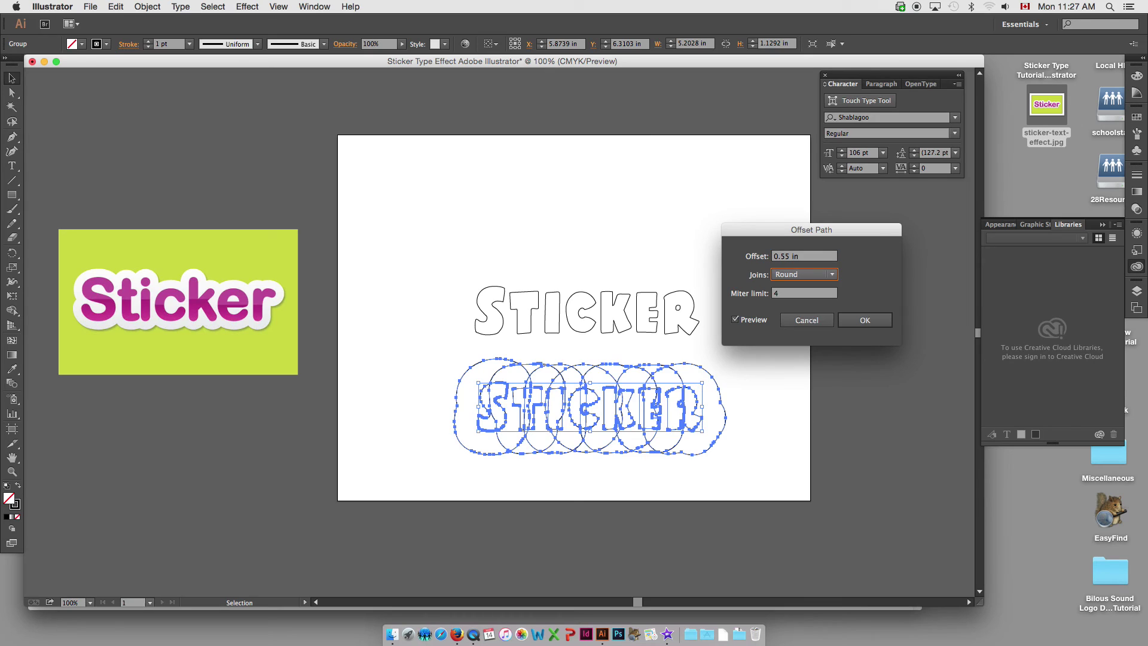
{"action": "left_click", "coordinate": [786, 257]}
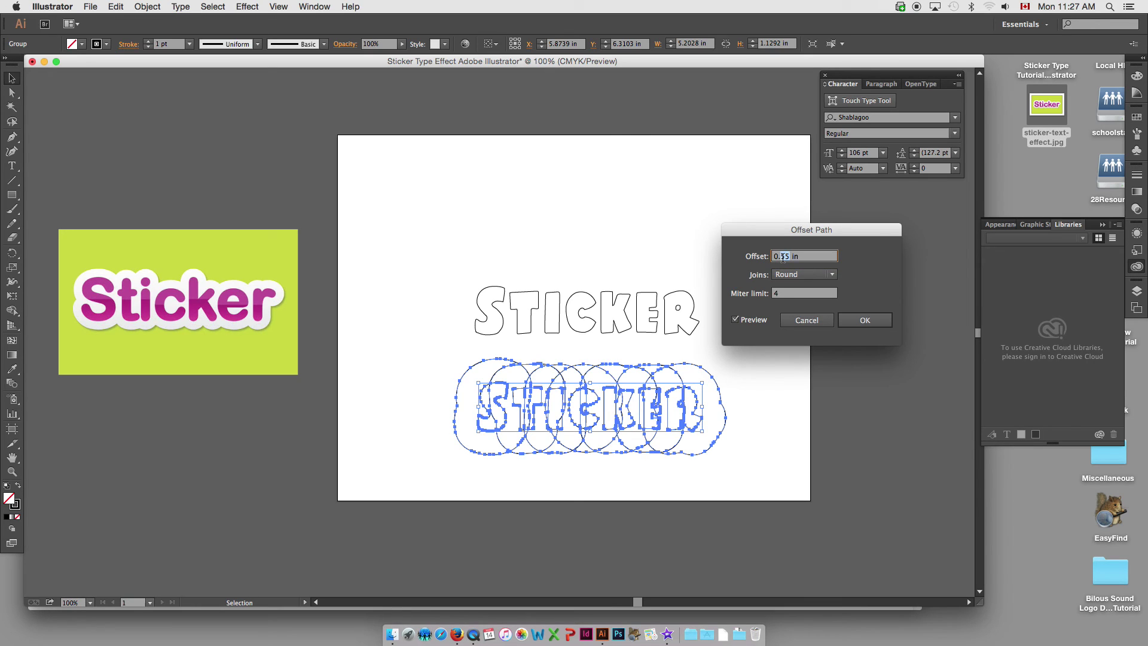
{"action": "type", "text": "0.2"}
{"action": "key", "text": "Tab"}
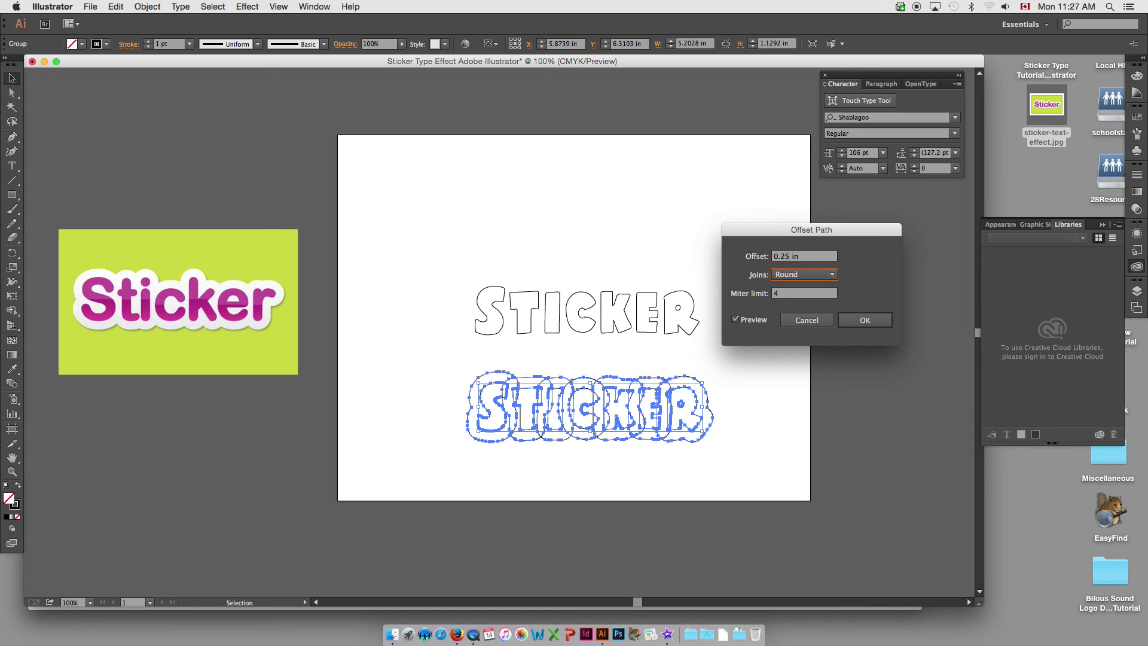
{"action": "left_click", "coordinate": [786, 257]}
{"action": "key", "text": "BackSpace"}
{"action": "key", "text": "Tab"}
{"action": "left_click", "coordinate": [862, 320]}
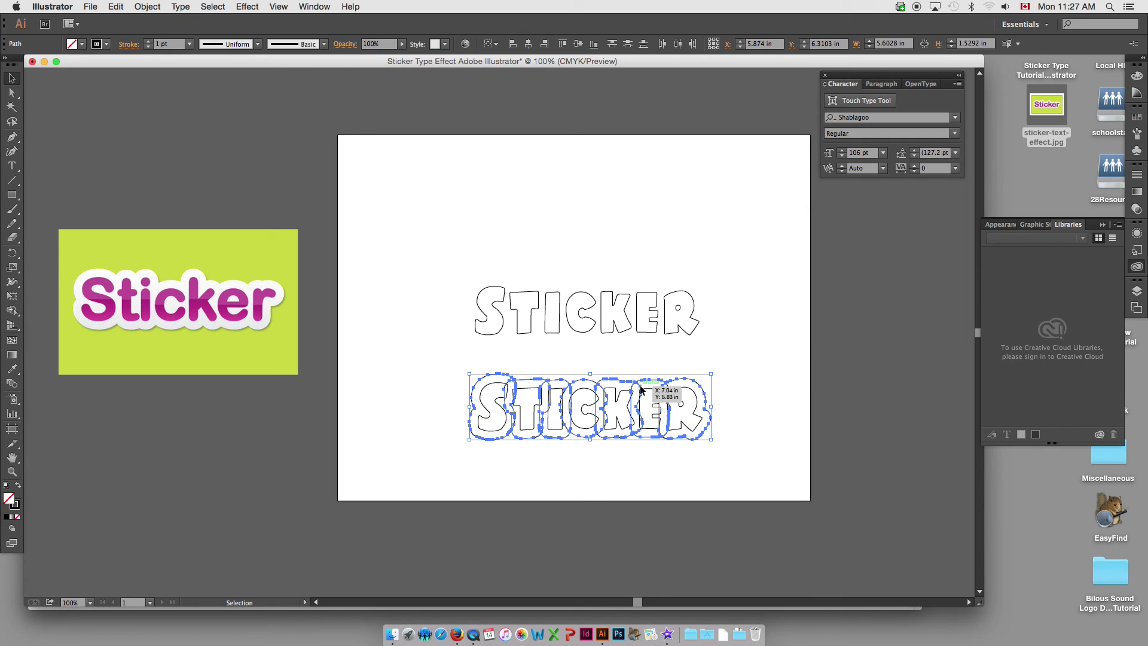
Step: Move the offset outline above the original STICKER and ungroup it
{"action": "left_click_drag", "start_coordinate": [640, 389], "coordinate": [639, 215]}
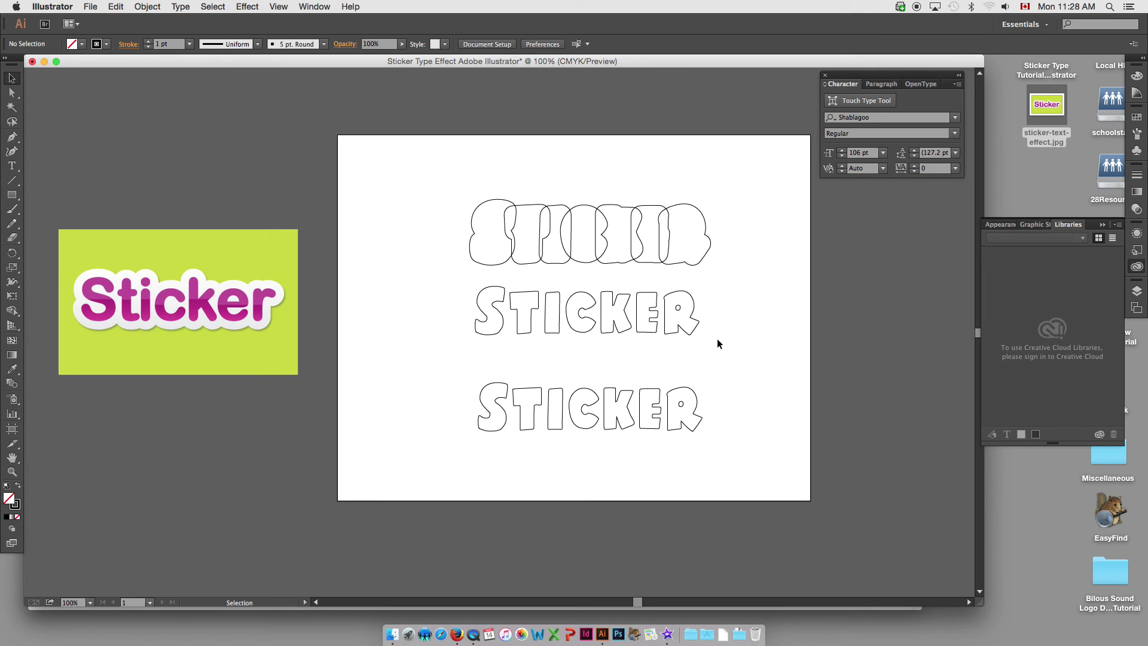
{"action": "left_click_drag", "start_coordinate": [441, 192], "coordinate": [716, 267]}
{"action": "left_click", "coordinate": [731, 238]}
{"action": "left_click", "coordinate": [710, 240]}
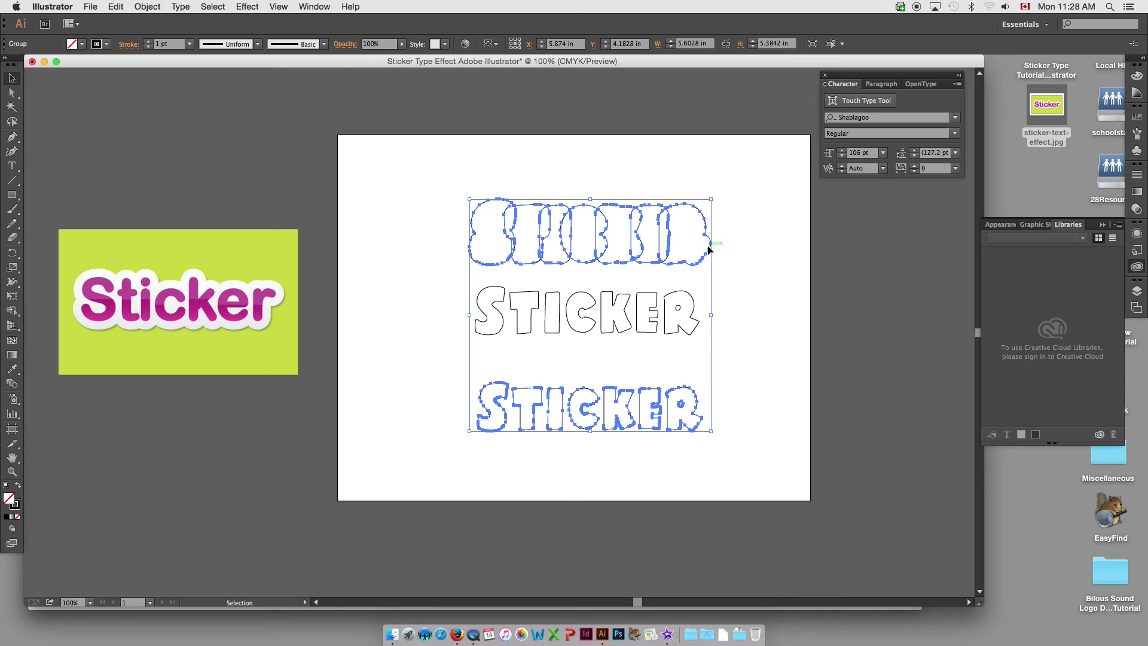
{"action": "left_click", "coordinate": [148, 7]}
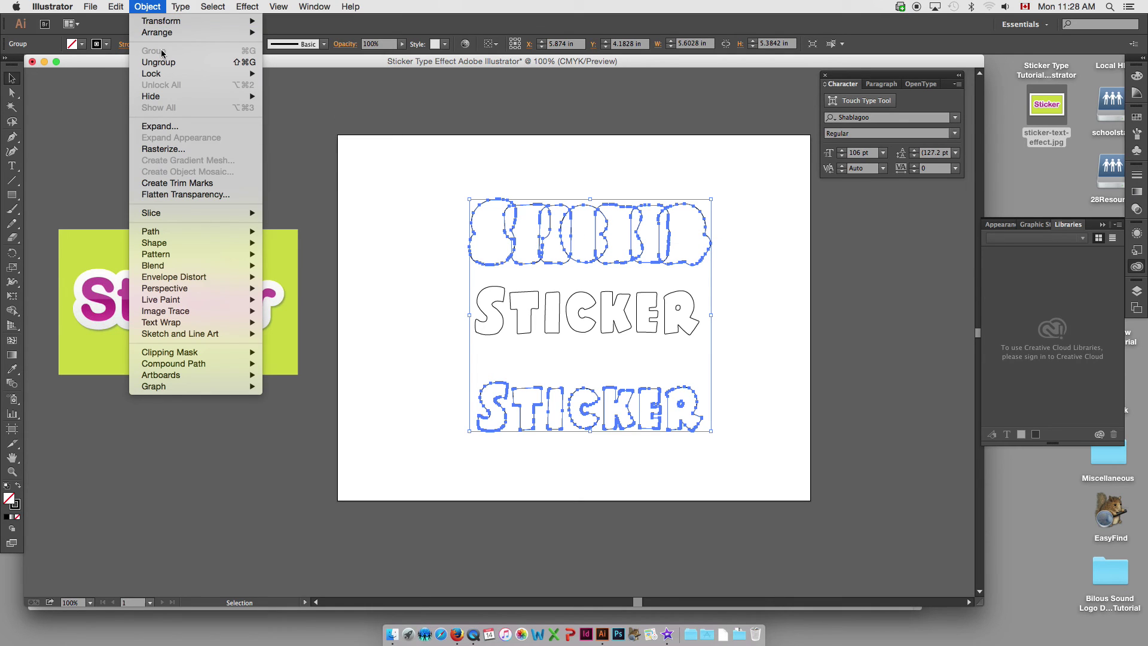
{"action": "left_click", "coordinate": [168, 65]}
Step: Check that each letter bubble is separate, then select all the top bubble shapes
{"action": "left_click", "coordinate": [148, 7]}
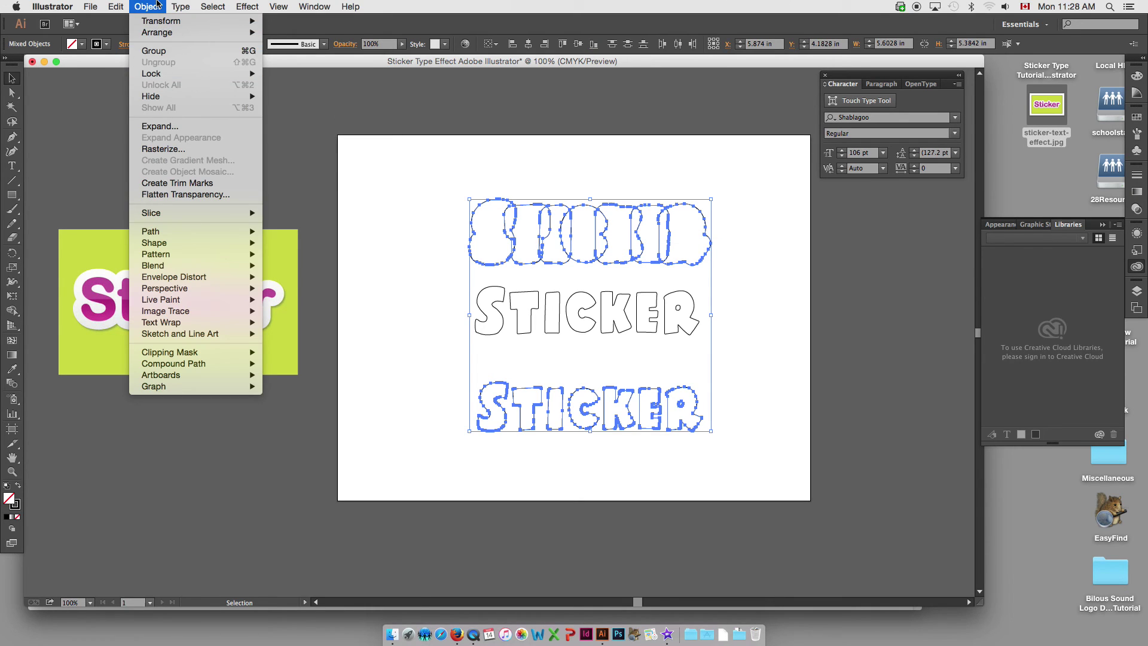
{"action": "left_click", "coordinate": [385, 151]}
{"action": "left_click", "coordinate": [478, 187]}
{"action": "left_click", "coordinate": [489, 201]}
{"action": "left_click", "coordinate": [507, 194]}
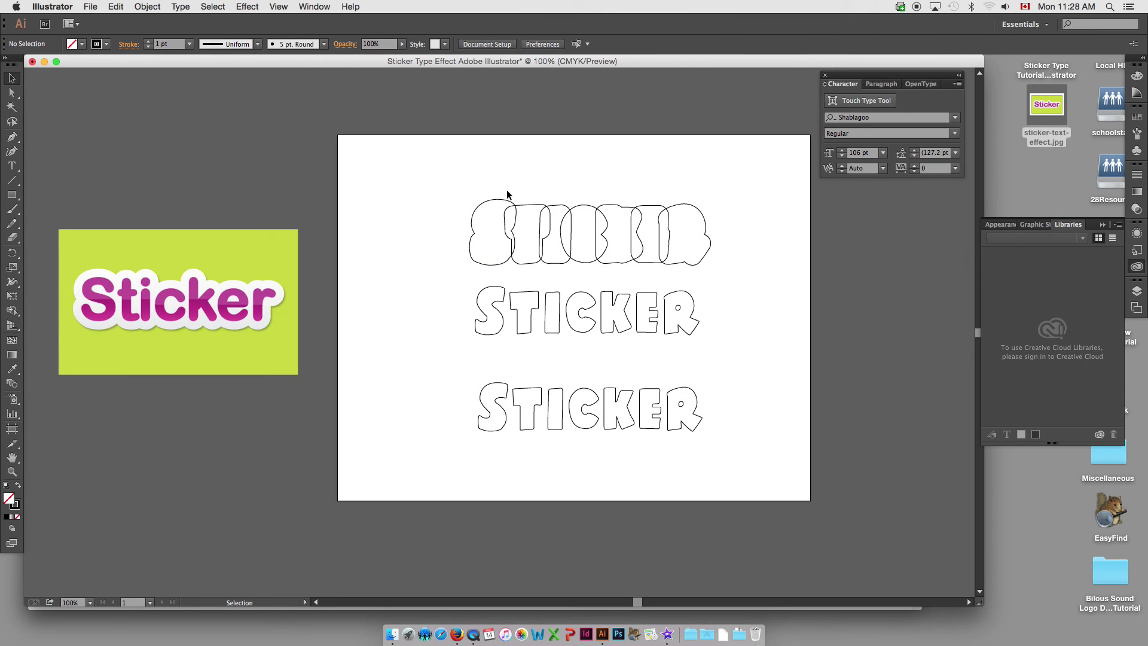
{"action": "left_click", "coordinate": [530, 205]}
{"action": "left_click", "coordinate": [551, 197]}
{"action": "left_click", "coordinate": [564, 206]}
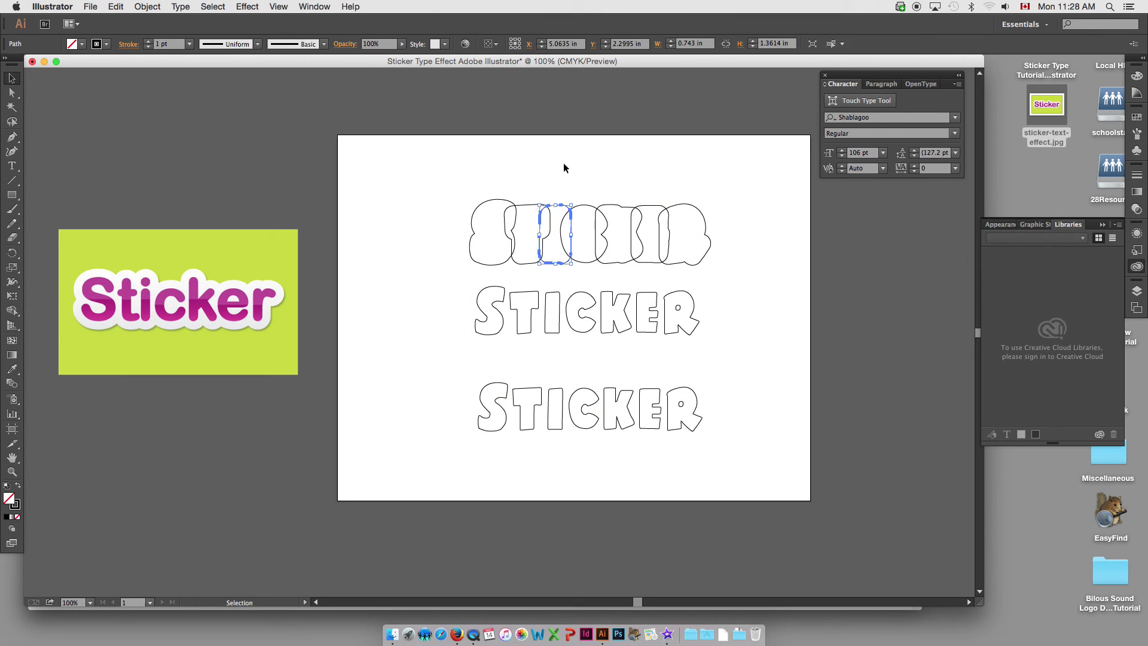
{"action": "left_click", "coordinate": [490, 374]}
{"action": "left_click_drag", "start_coordinate": [454, 221], "coordinate": [715, 259]}
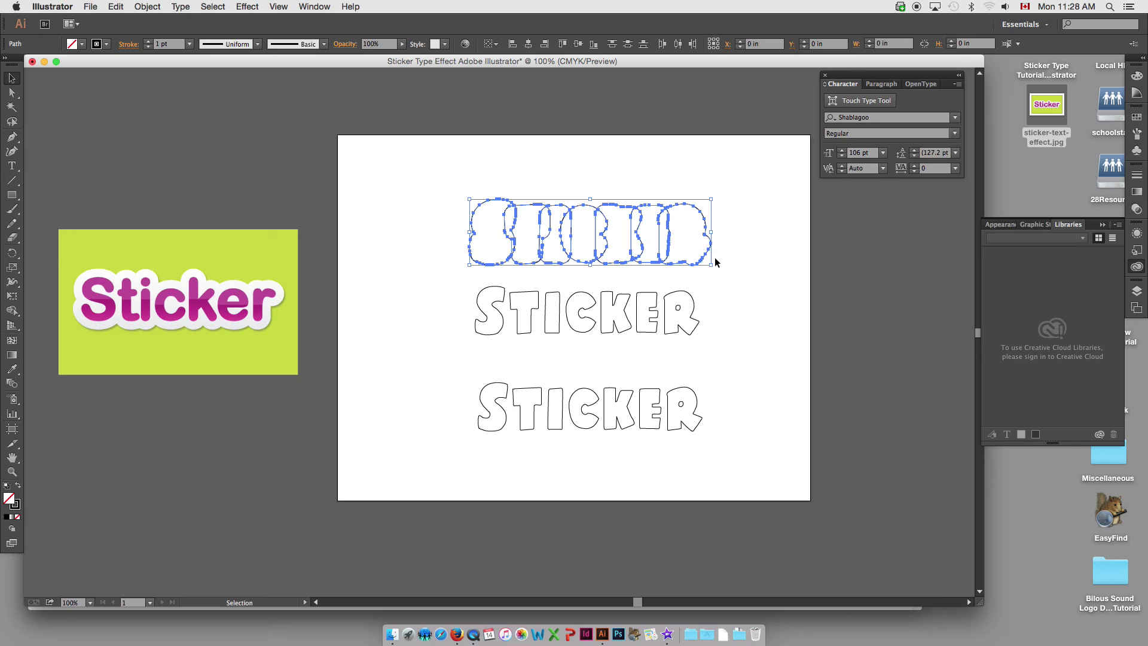
Step: Merge all the top STICKER letter bubbles into one shape with the Shape Builder tool
{"action": "left_click_drag", "start_coordinate": [452, 172], "coordinate": [694, 253]}
{"action": "left_click", "coordinate": [305, 5]}
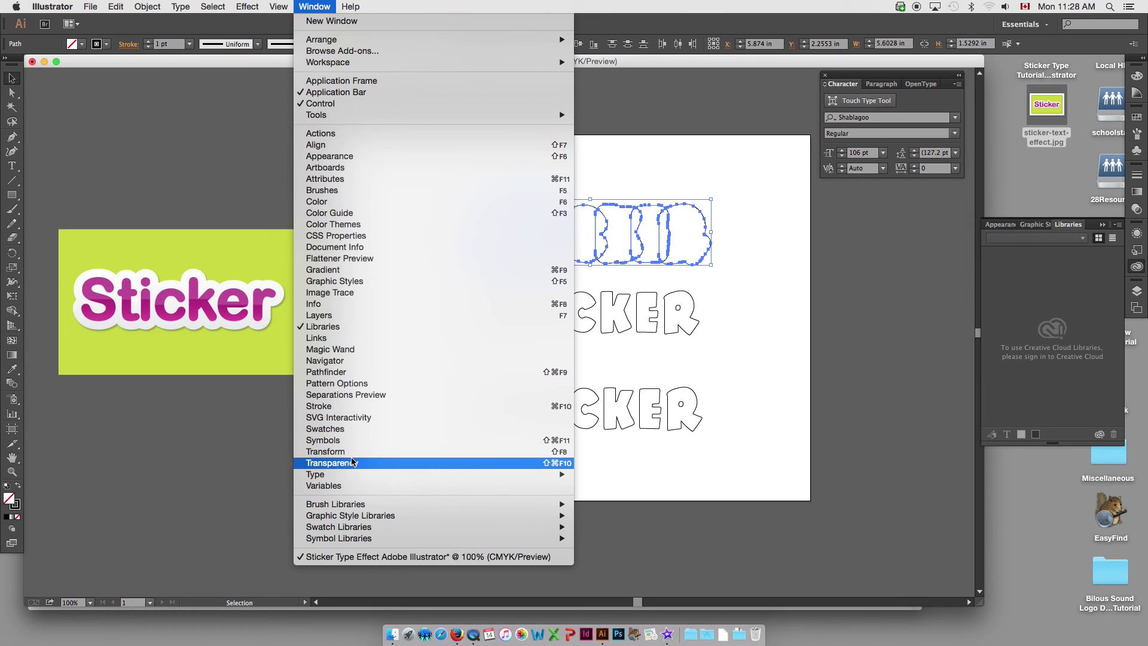
{"action": "left_click", "coordinate": [333, 373]}
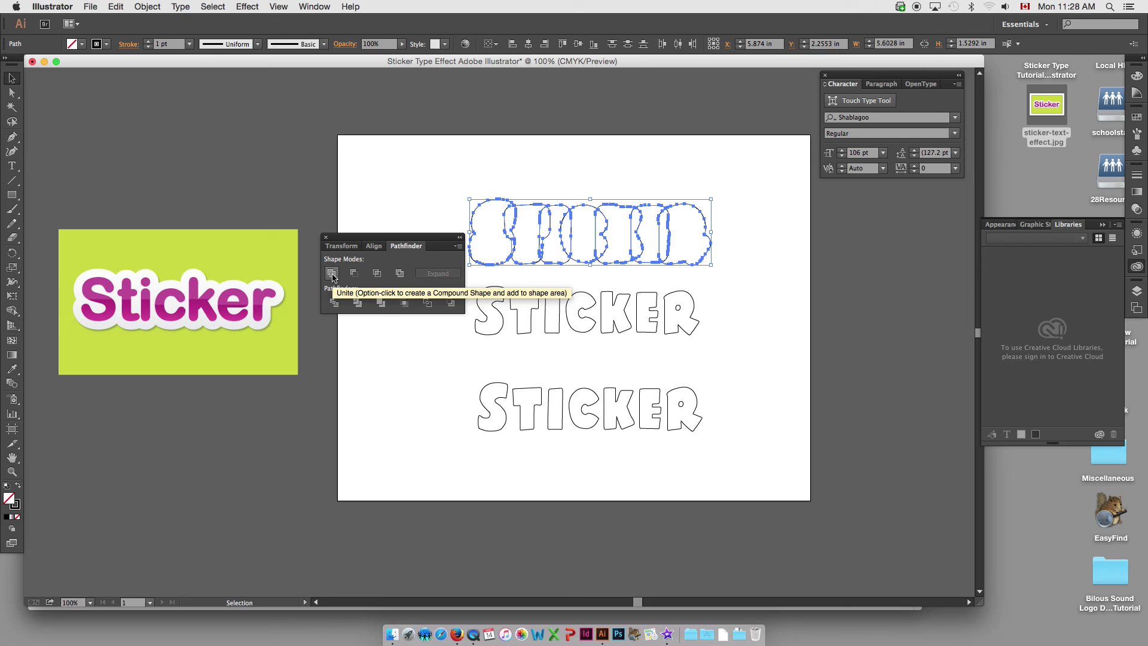
{"action": "left_click", "coordinate": [326, 237]}
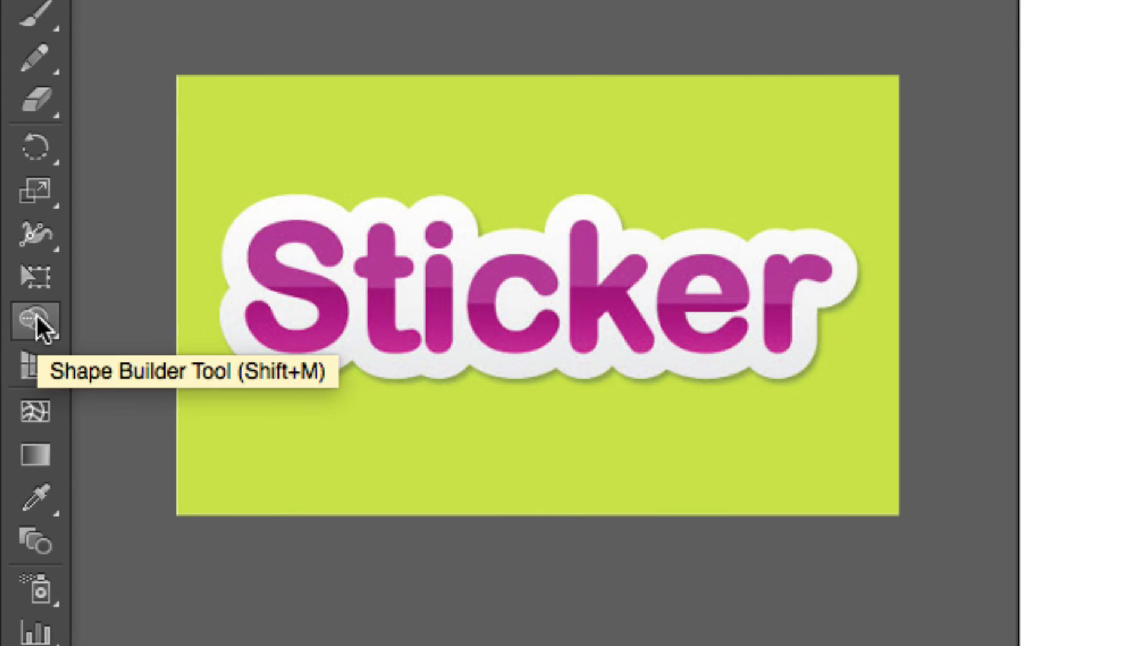
{"action": "left_click", "coordinate": [37, 320]}
{"action": "left_click", "coordinate": [37, 323]}
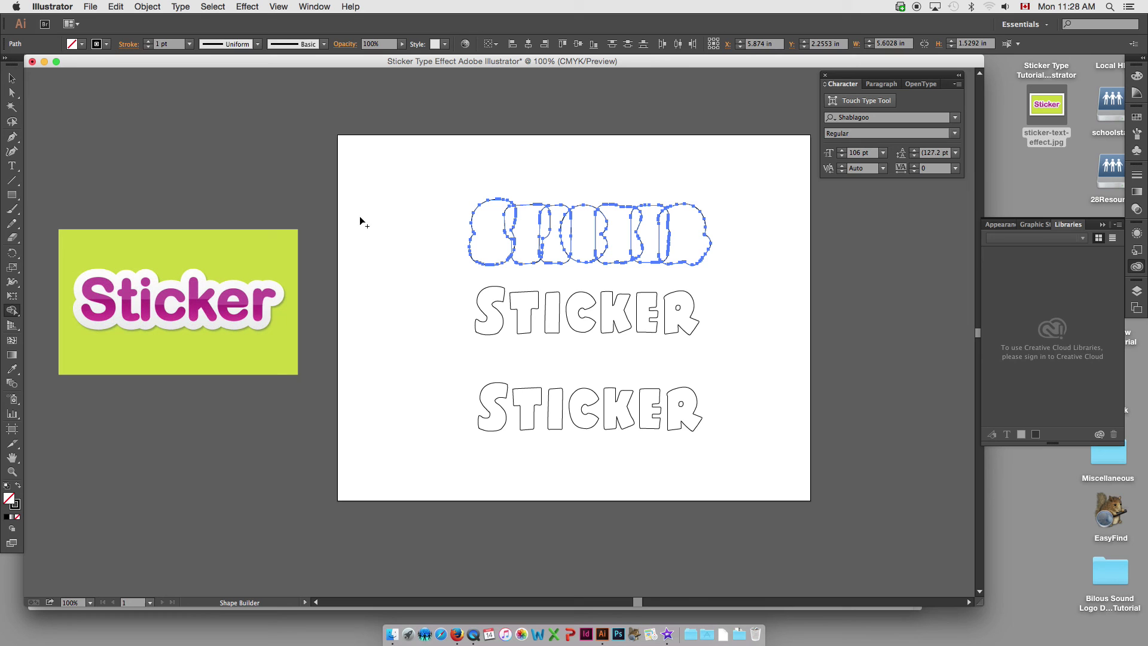
{"action": "left_click_drag", "start_coordinate": [473, 234], "coordinate": [734, 249]}
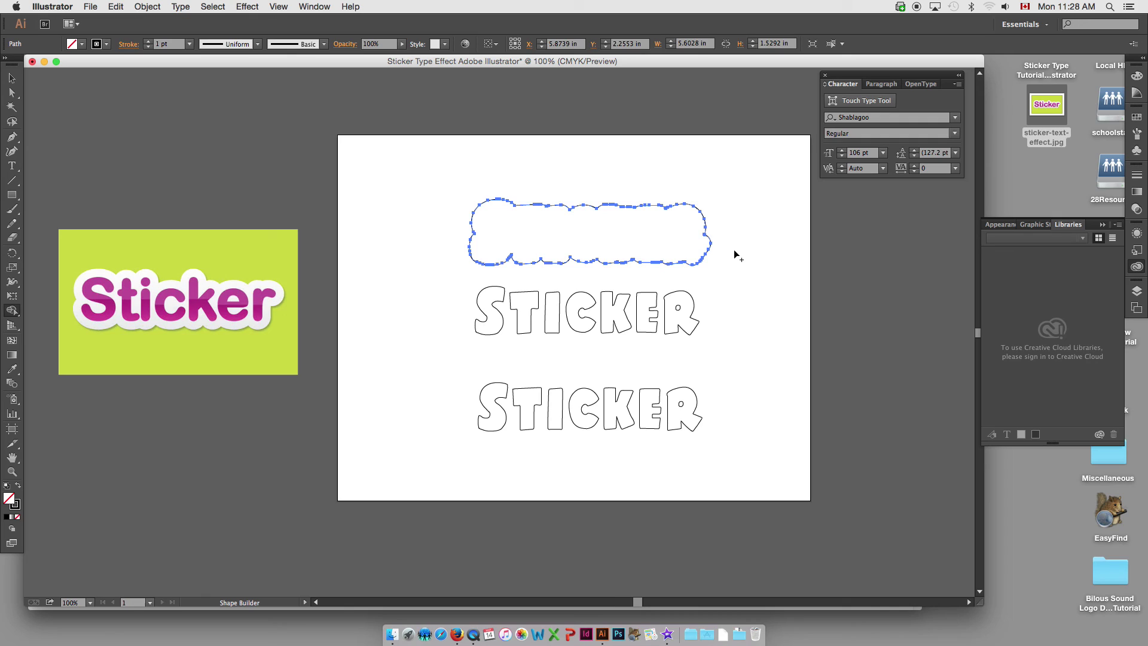
{"action": "left_click", "coordinate": [12, 78]}
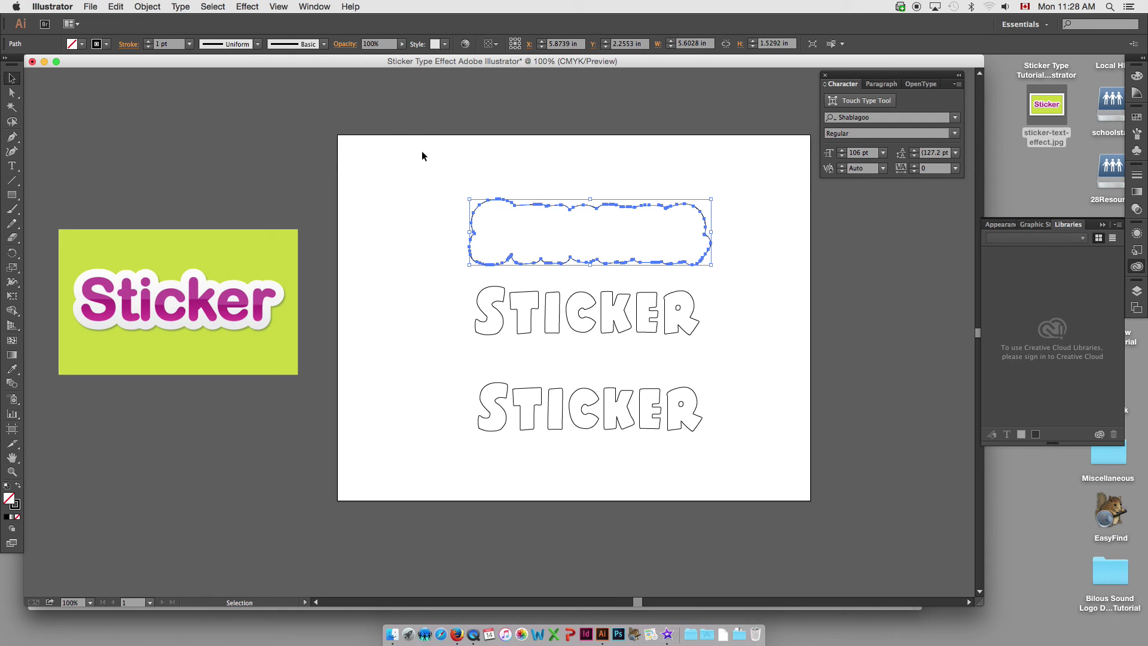
Step: Position the cloud outline over the STICKER letters and move the spare copy off the artboard
{"action": "left_click", "coordinate": [452, 161]}
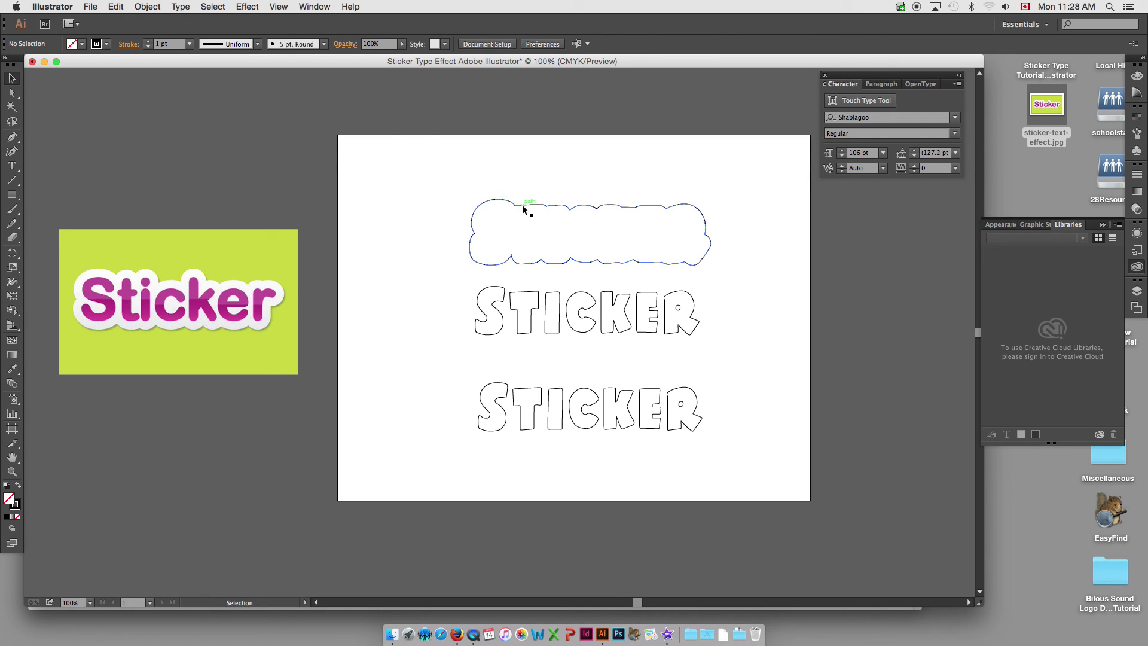
{"action": "left_click_drag", "start_coordinate": [523, 208], "coordinate": [521, 285]}
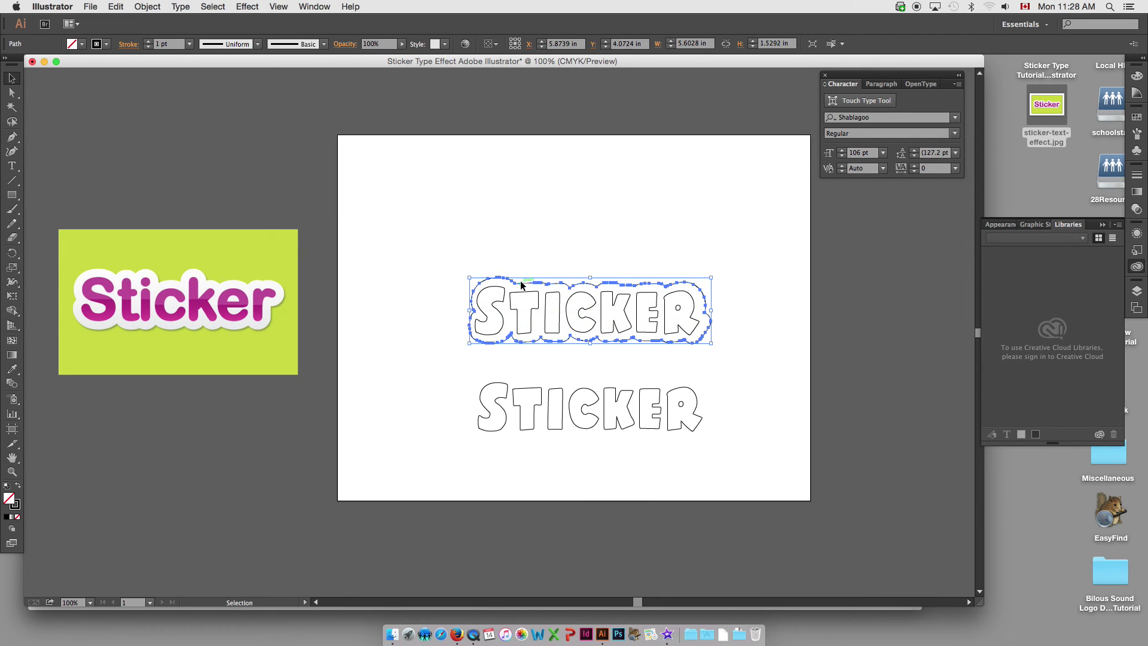
{"action": "left_click", "coordinate": [554, 235]}
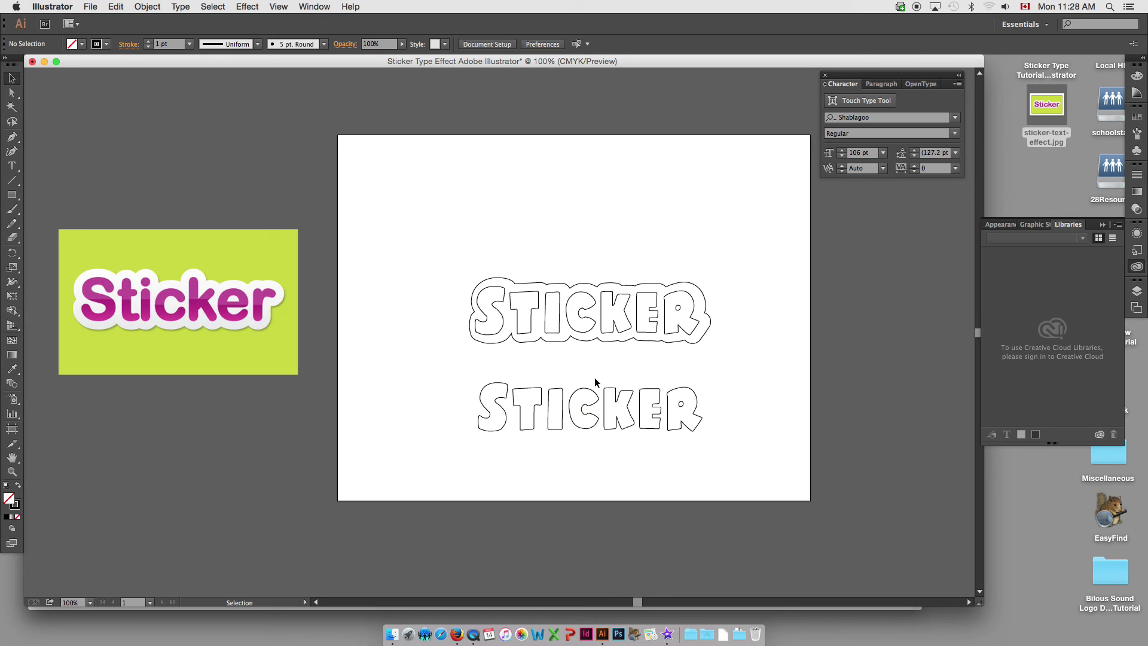
{"action": "left_click_drag", "start_coordinate": [490, 343], "coordinate": [520, 359]}
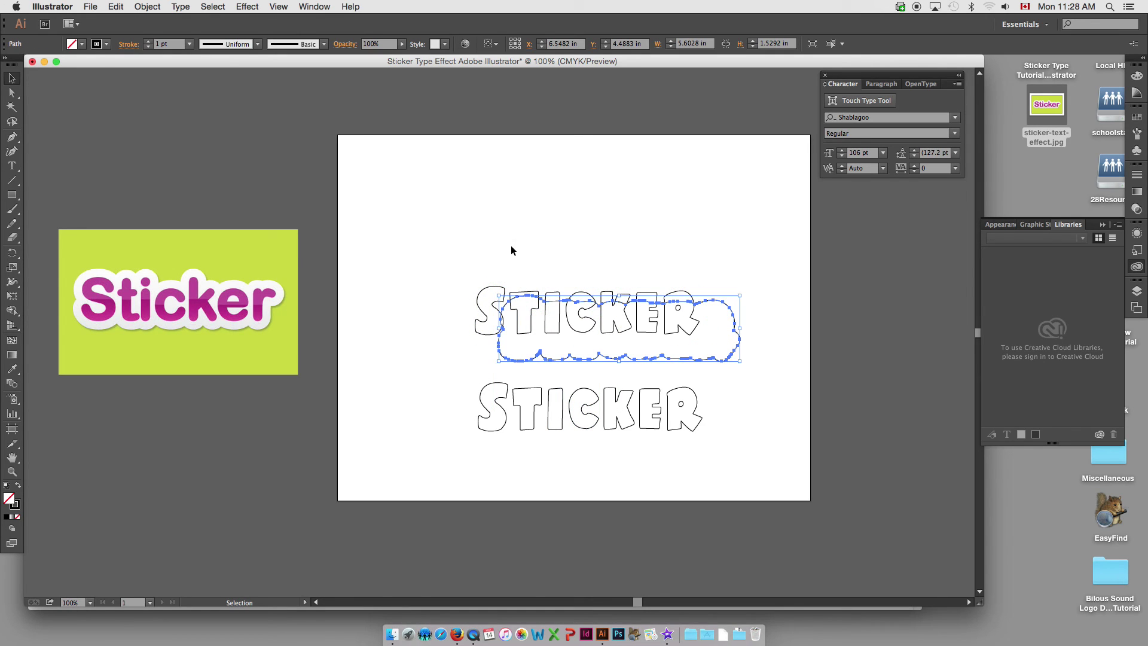
{"action": "key", "text": "super+z"}
{"action": "left_click", "coordinate": [530, 247]}
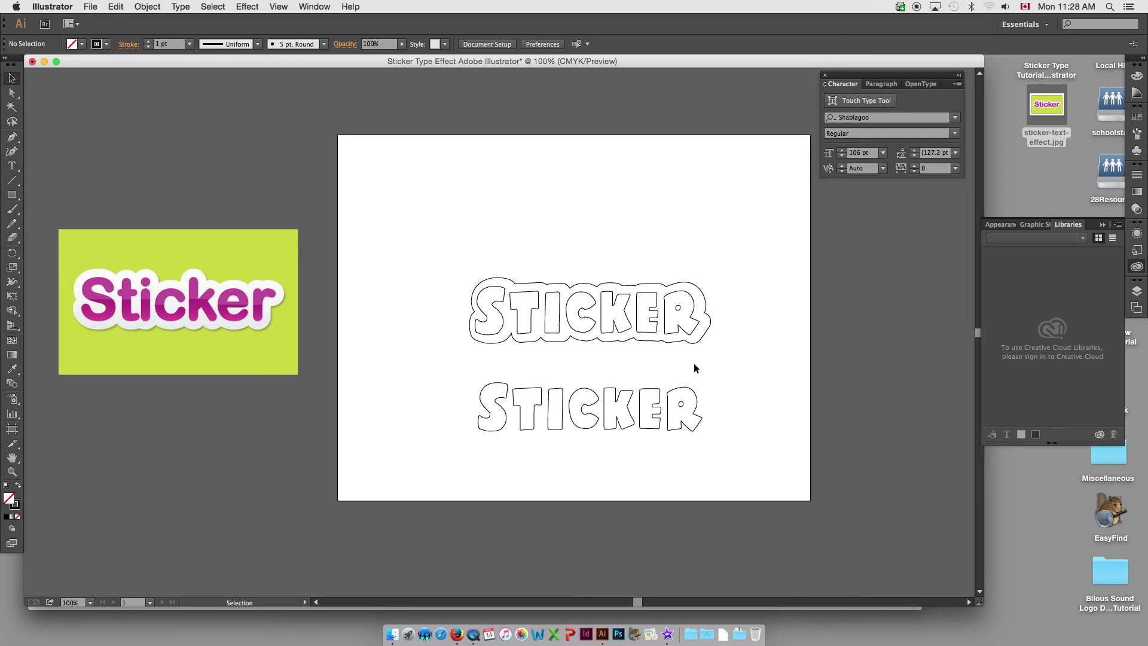
{"action": "left_click_drag", "start_coordinate": [724, 371], "coordinate": [128, 412]}
{"action": "left_click", "coordinate": [450, 395]}
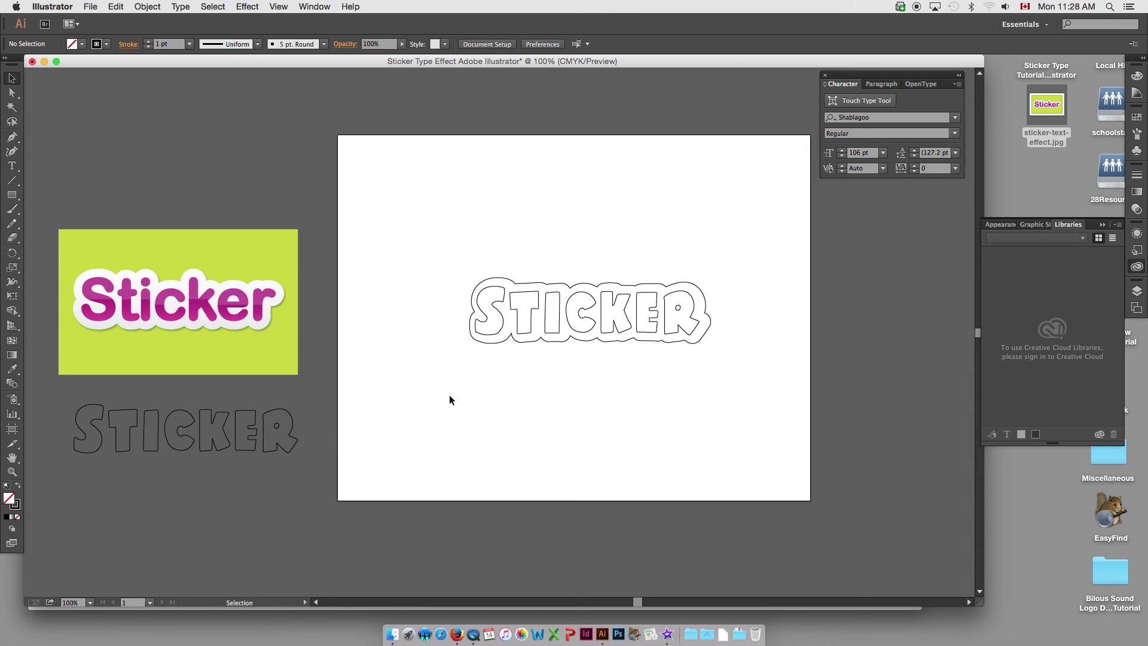
Step: Set the cloud outline's fill to white and its stroke to None
{"action": "left_click", "coordinate": [497, 341]}
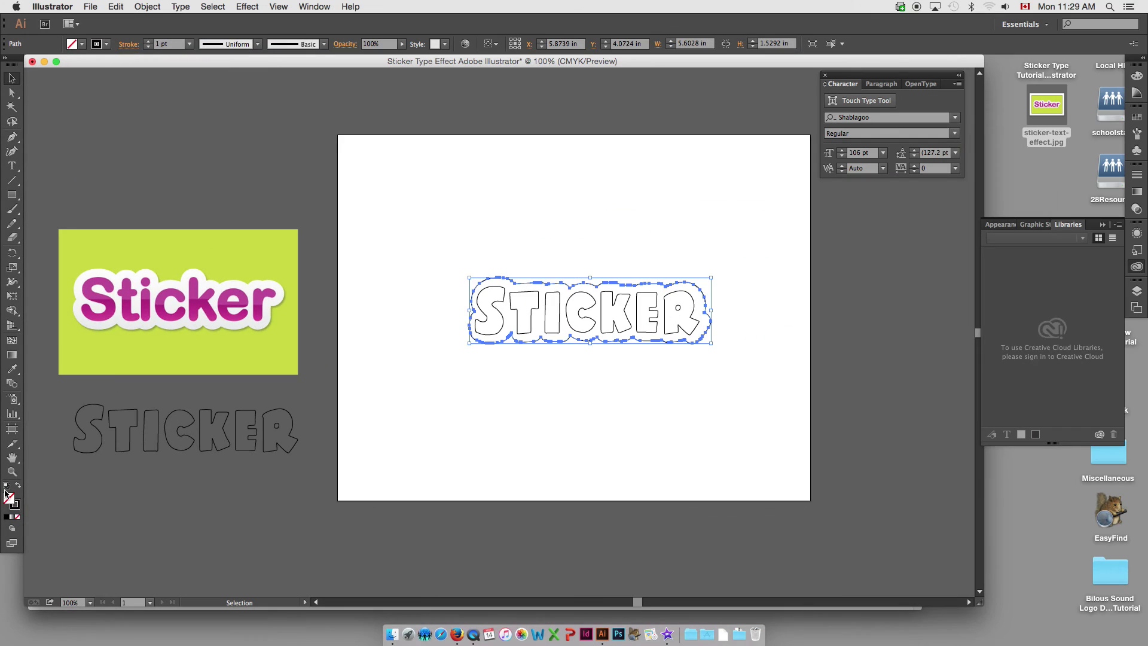
{"action": "left_click", "coordinate": [6, 487]}
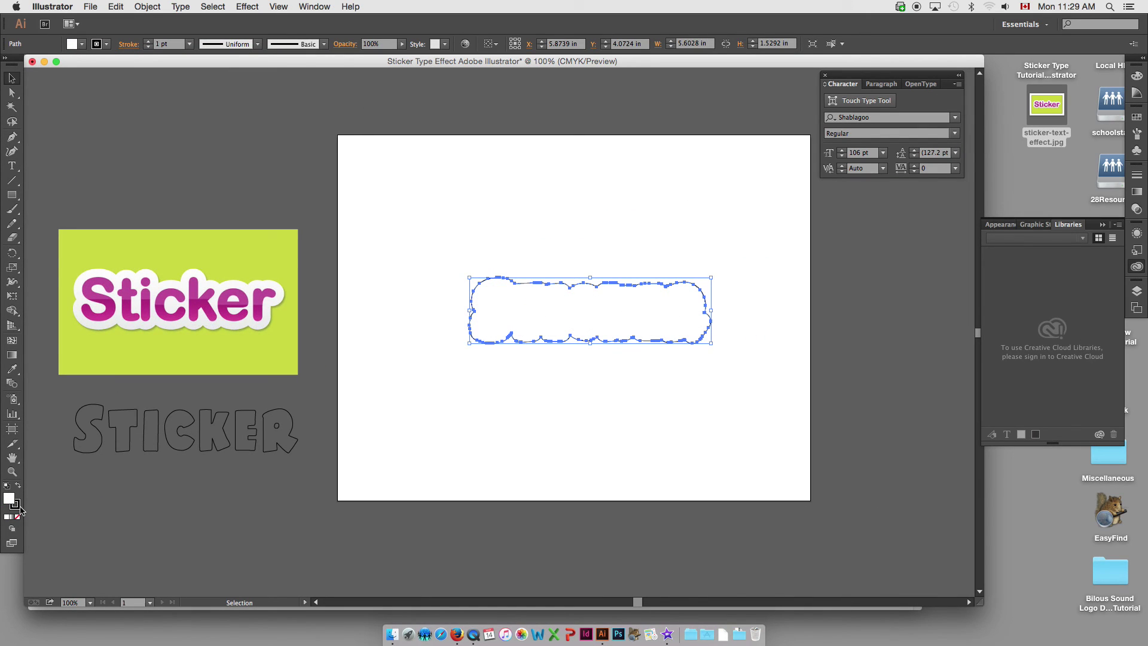
{"action": "left_click", "coordinate": [18, 515]}
{"action": "left_click", "coordinate": [17, 517]}
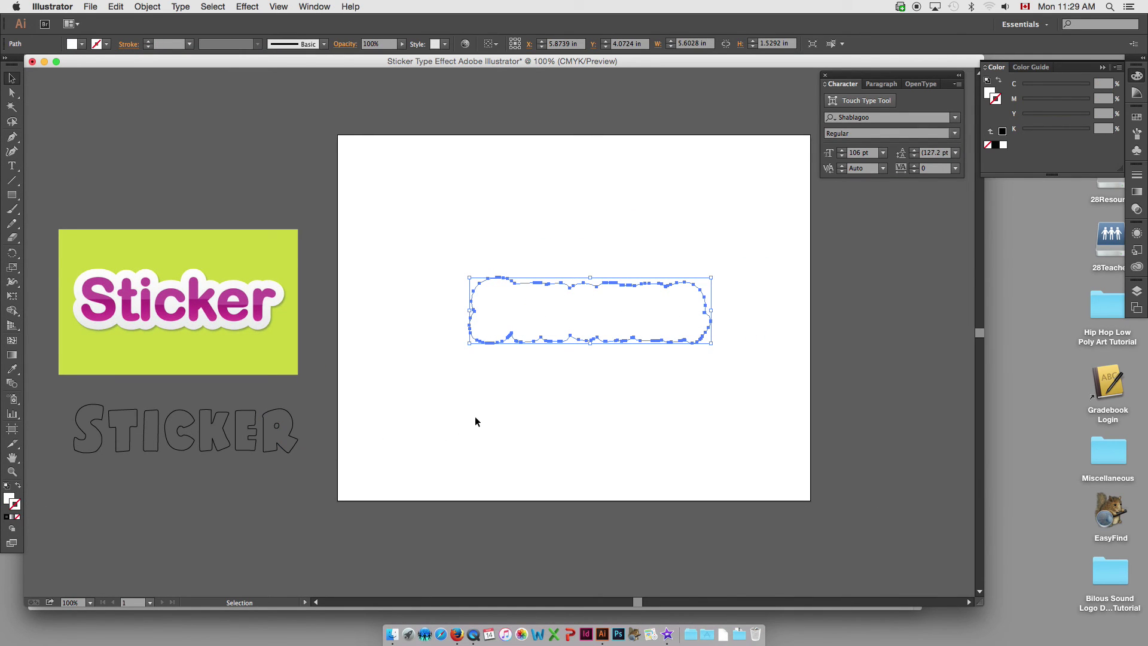
Step: Add an Effect > Stylize > Drop Shadow to the sticker shape with Preview on
{"action": "left_click", "coordinate": [245, 6]}
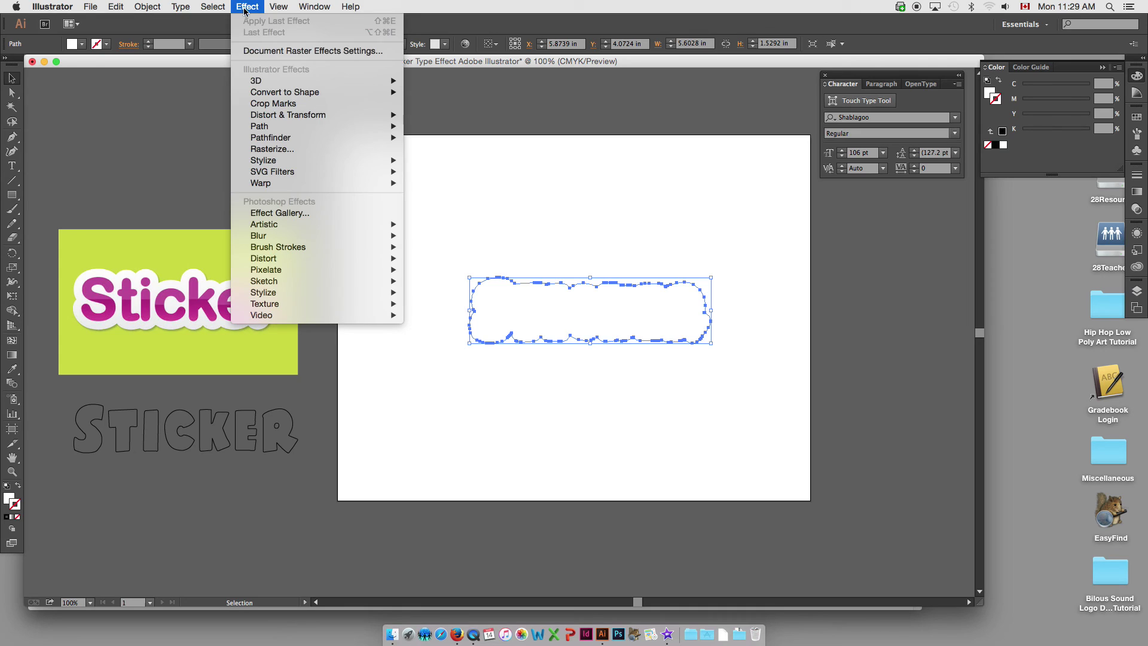
{"action": "mouse_move", "coordinate": [284, 84]}
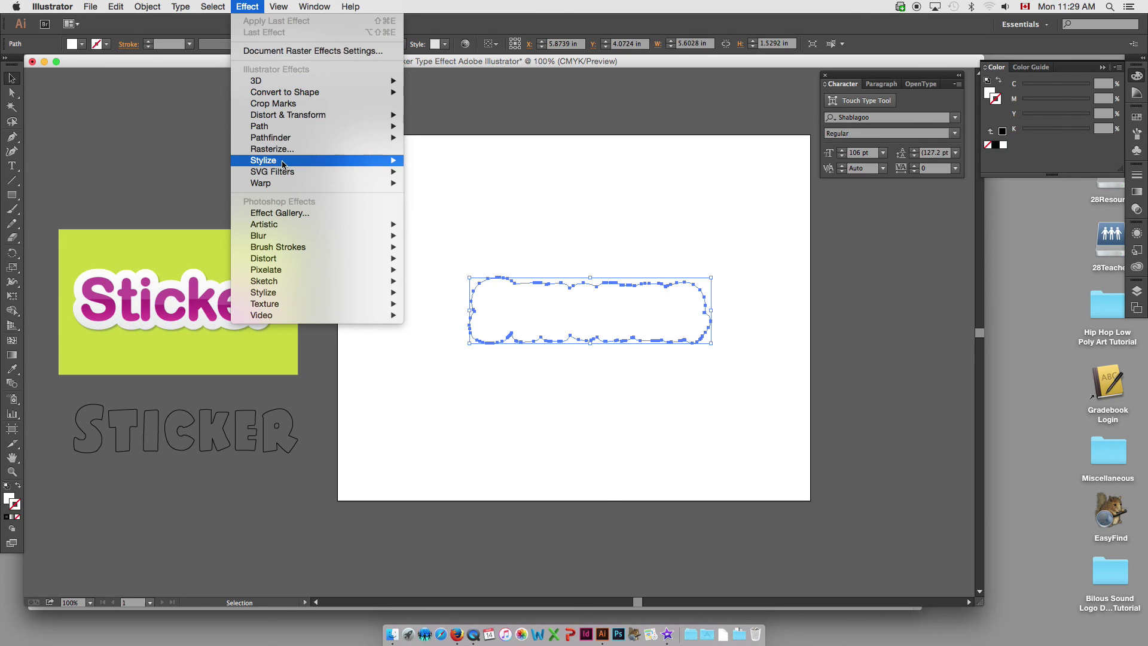
{"action": "mouse_move", "coordinate": [293, 162]}
{"action": "left_click", "coordinate": [428, 160]}
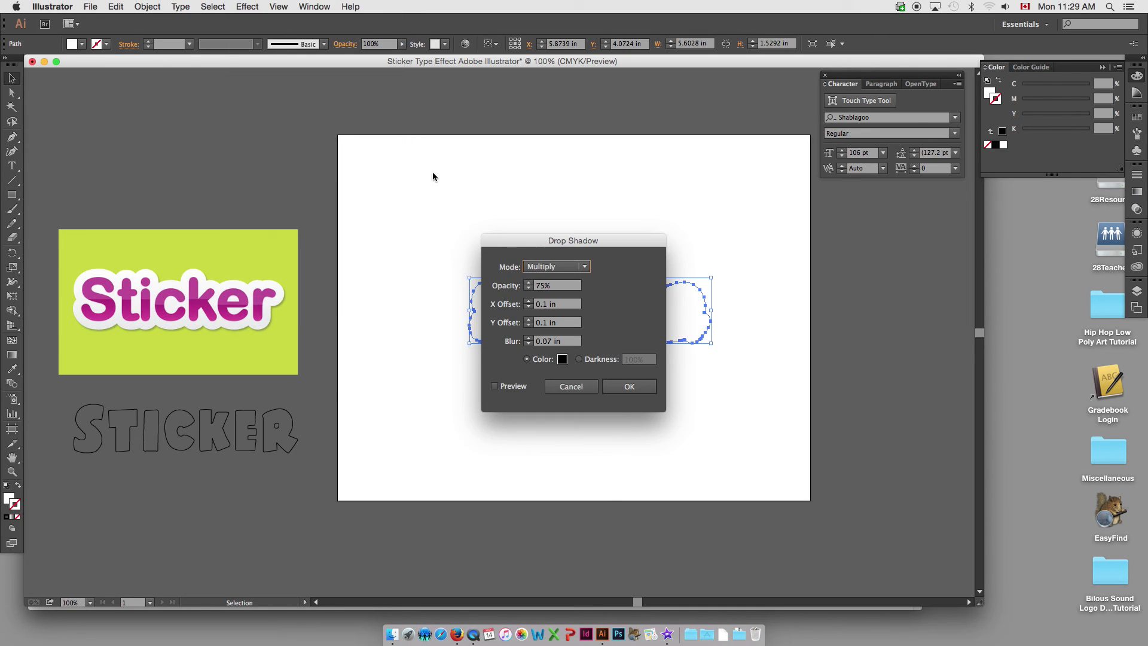
{"action": "left_click_drag", "start_coordinate": [557, 242], "coordinate": [800, 238]}
{"action": "left_click", "coordinate": [734, 382]}
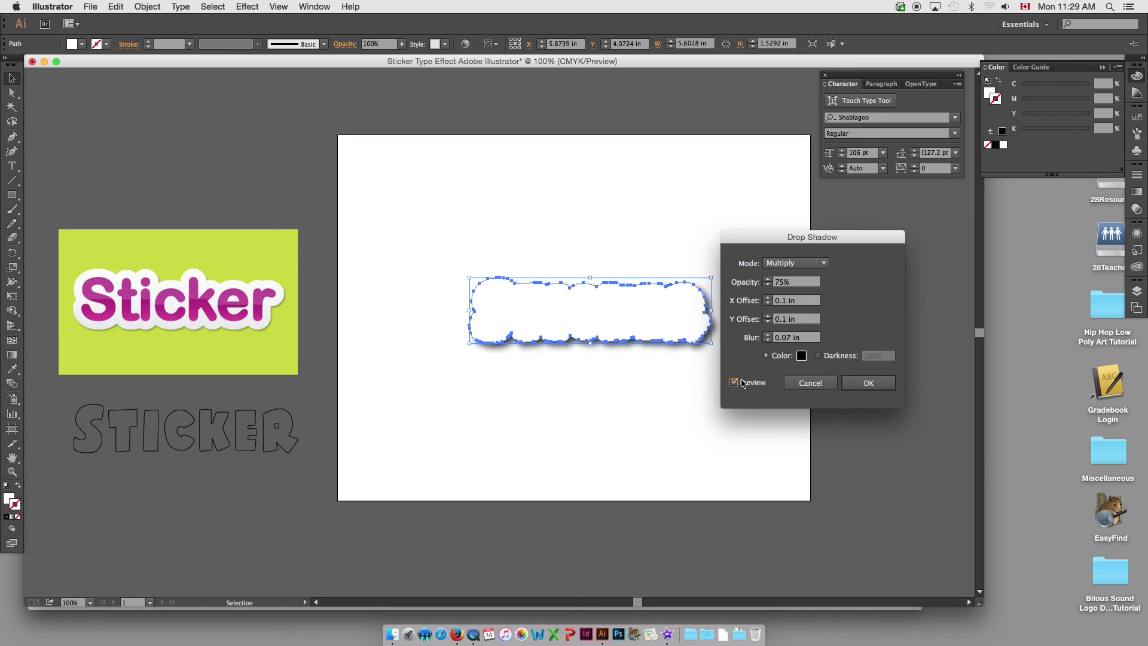
Step: Set the shadow offsets to 0.05 in and apply the drop shadow
{"action": "left_click", "coordinate": [784, 302]}
{"action": "type", "text": "05"}
{"action": "key", "text": "Tab"}
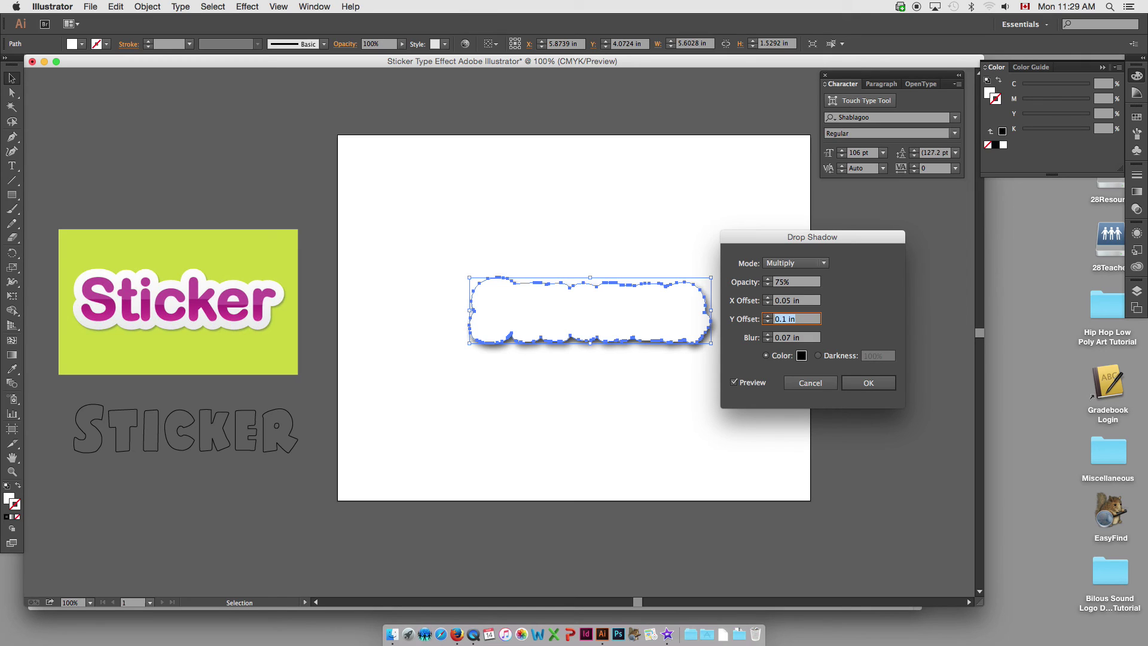
{"action": "type", "text": "0.05"}
{"action": "key", "text": "Tab"}
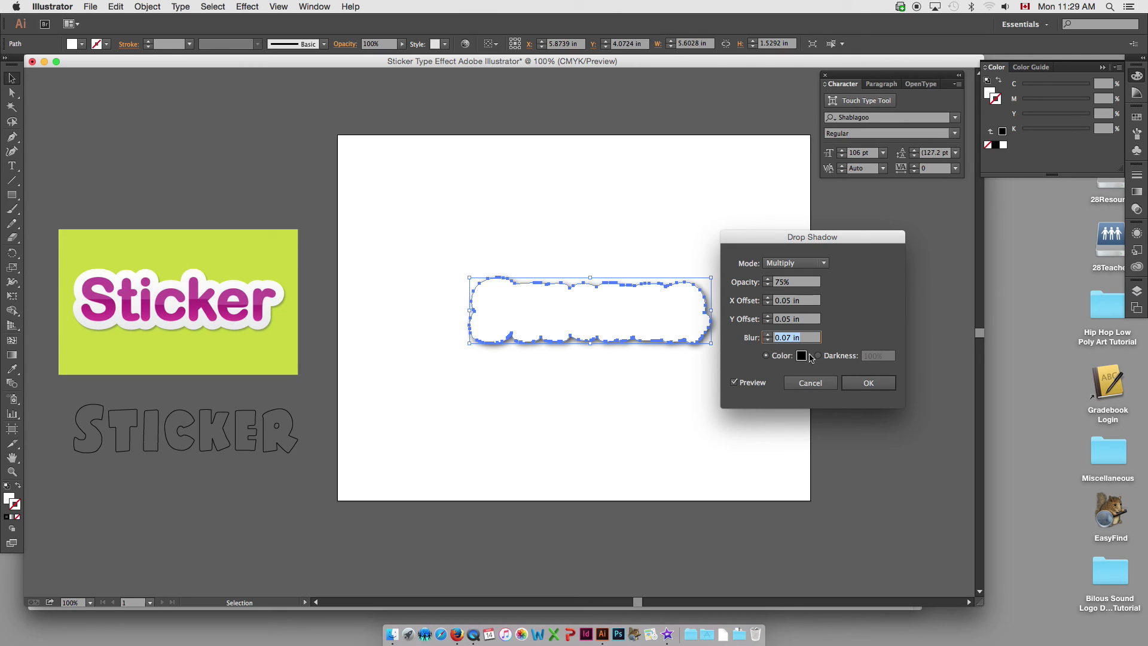
{"action": "left_click", "coordinate": [875, 383]}
{"action": "left_click", "coordinate": [647, 221]}
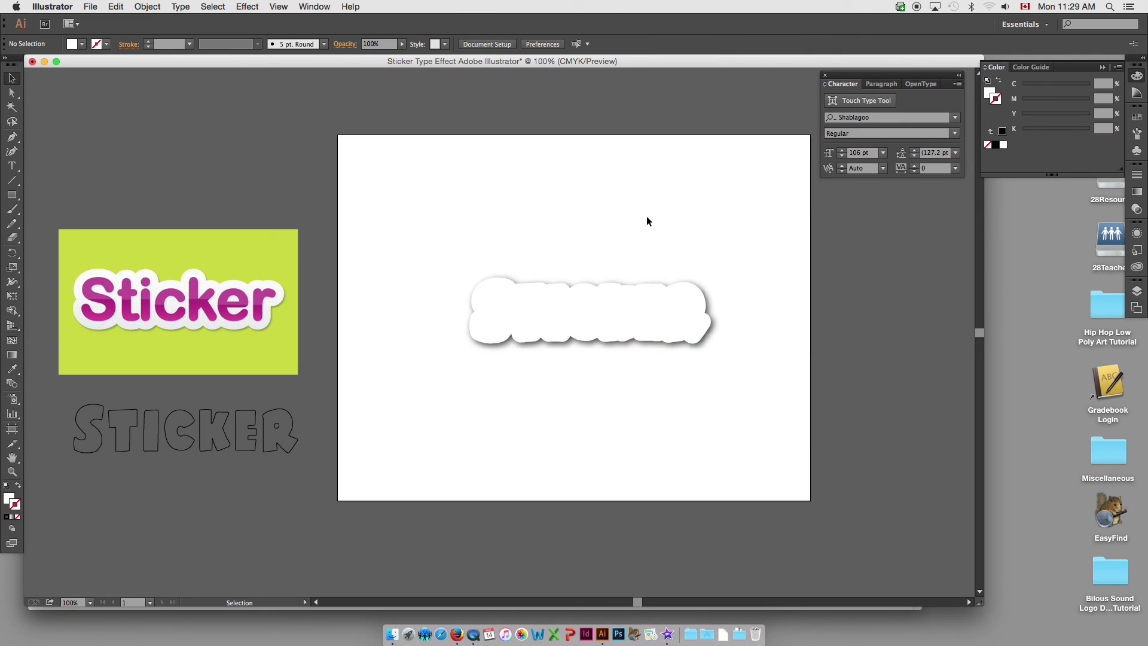
Step: Send the white sticker shape to the back, behind the STICKER letters
{"action": "left_click", "coordinate": [638, 309]}
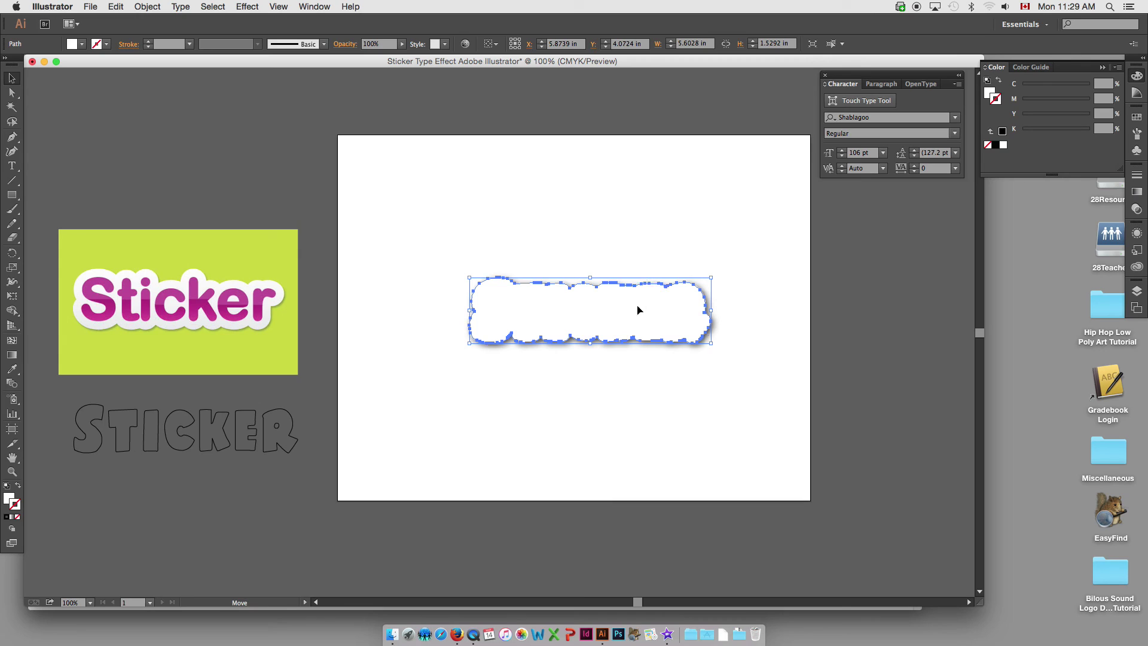
{"action": "left_click_drag", "start_coordinate": [638, 309], "coordinate": [693, 374]}
{"action": "key", "text": "cmd+z"}
{"action": "left_click", "coordinate": [162, 6]}
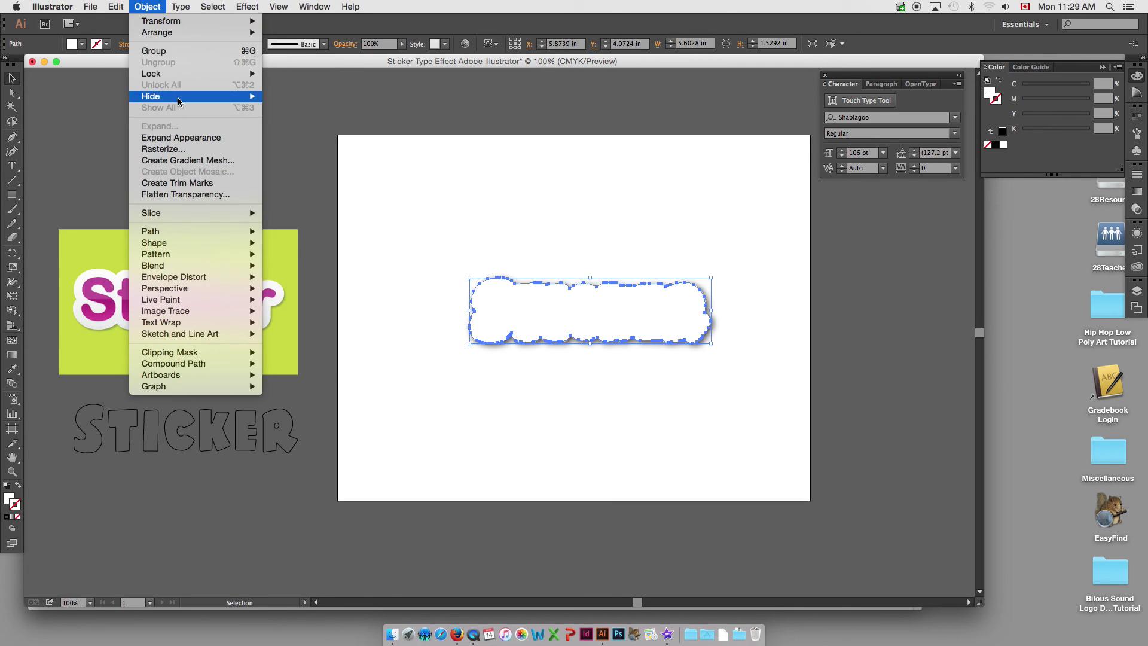
{"action": "mouse_move", "coordinate": [173, 36]}
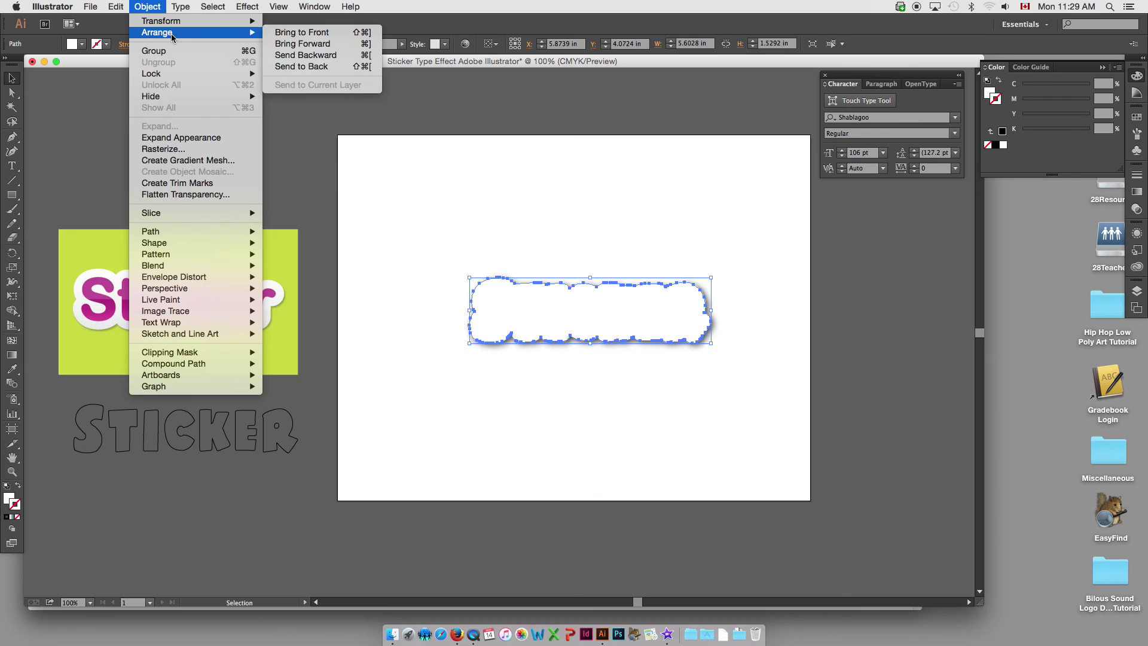
{"action": "left_click", "coordinate": [302, 66]}
{"action": "left_click", "coordinate": [476, 168]}
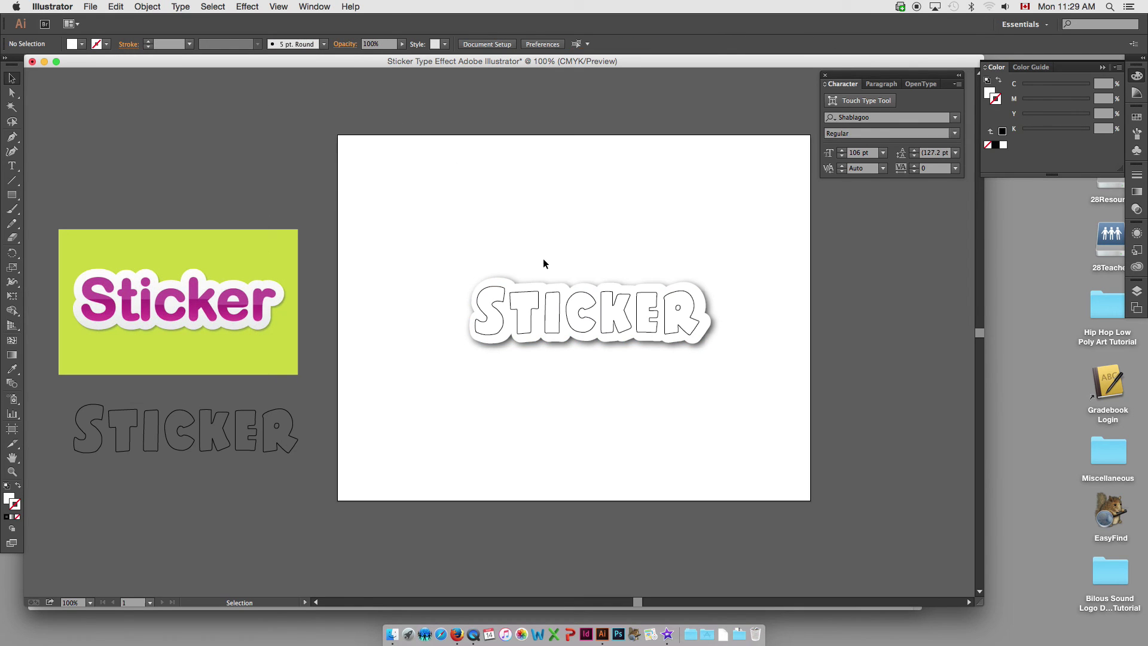
Step: Select the STICKER letters group, undoing an accidental move of the backing
{"action": "left_click", "coordinate": [614, 305]}
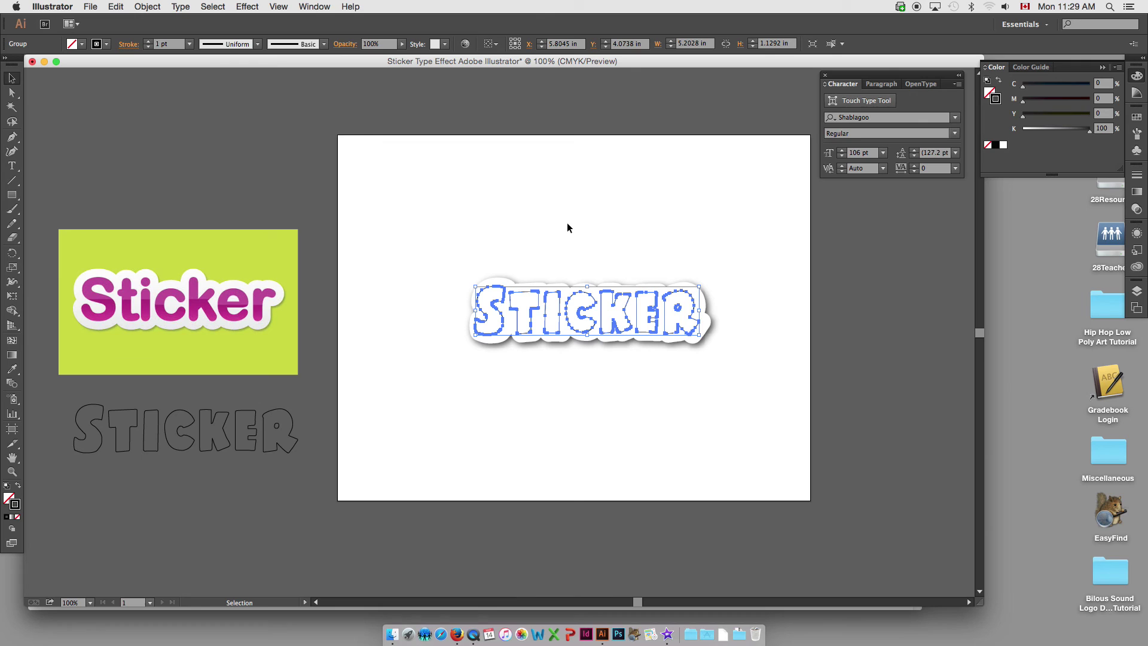
{"action": "left_click", "coordinate": [513, 284]}
{"action": "left_click_drag", "start_coordinate": [518, 279], "coordinate": [583, 236]}
{"action": "key", "text": "super+z"}
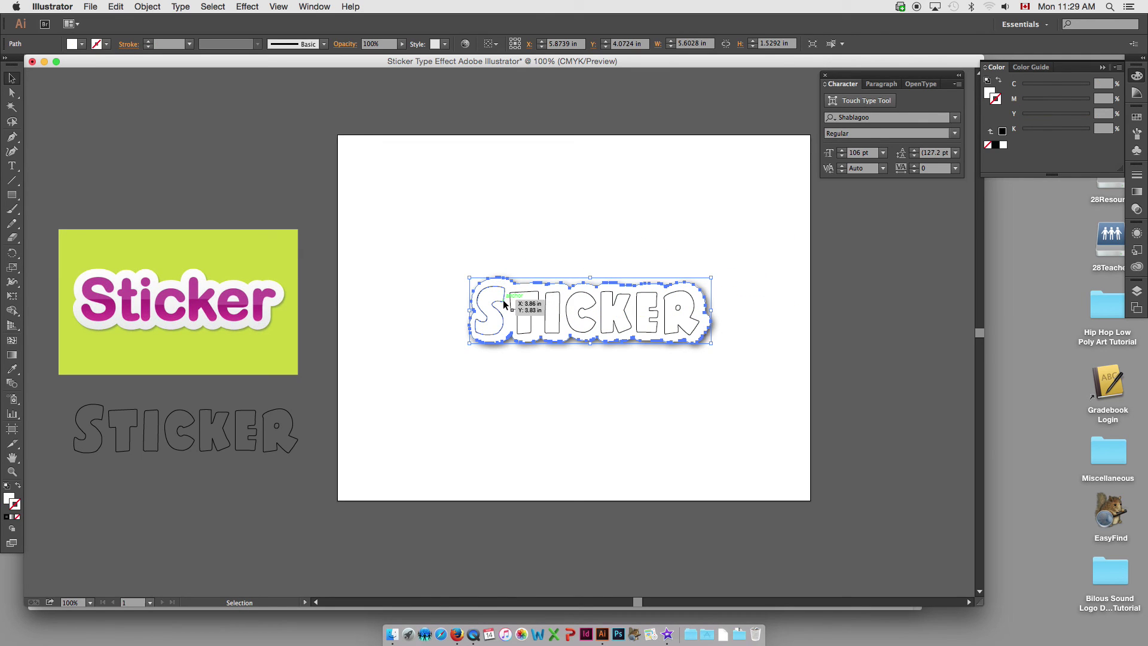
{"action": "left_click", "coordinate": [504, 305]}
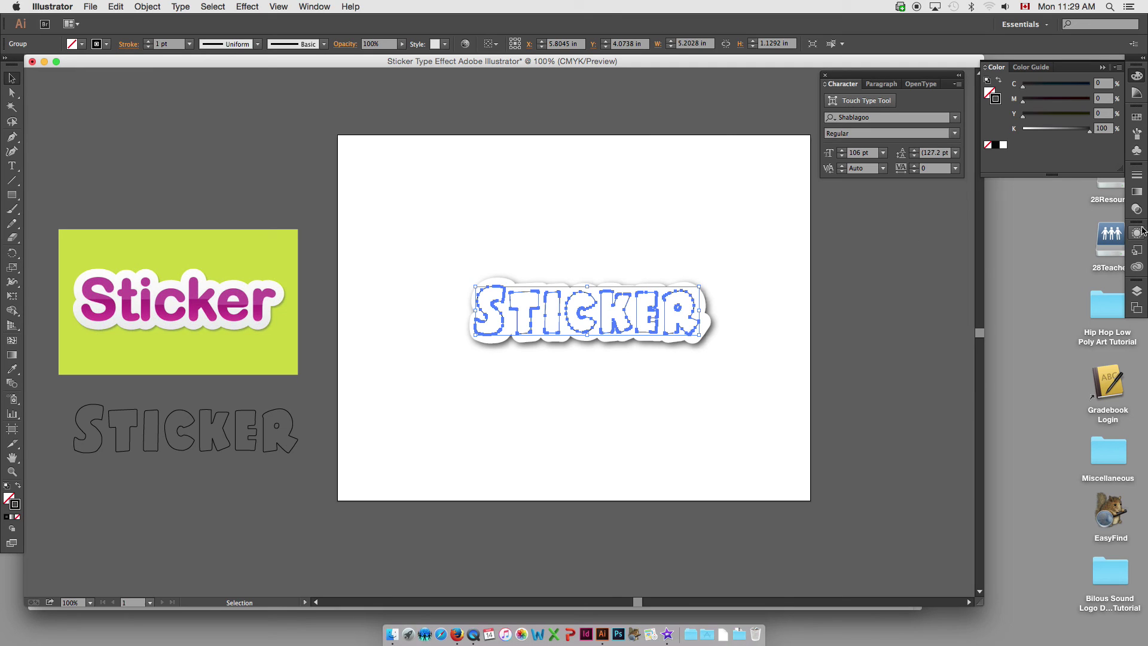
Step: Apply a gradient fill to the STICKER letters and remove their stroke
{"action": "left_click", "coordinate": [1136, 193]}
{"action": "mouse_move", "coordinate": [1019, 167]}
{"action": "left_mouse_down"}
{"action": "mouse_move", "coordinate": [961, 215]}
{"action": "mouse_move", "coordinate": [794, 202]}
{"action": "mouse_move", "coordinate": [846, 207]}
{"action": "mouse_move", "coordinate": [843, 185]}
{"action": "left_mouse_up"}
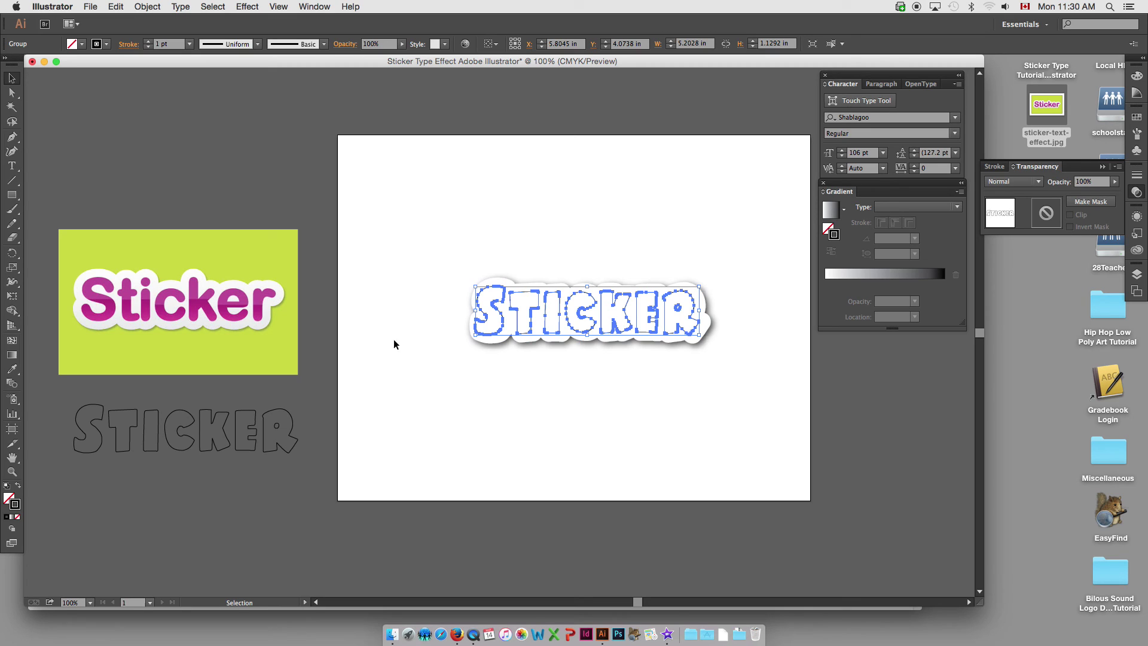
{"action": "left_click", "coordinate": [19, 486]}
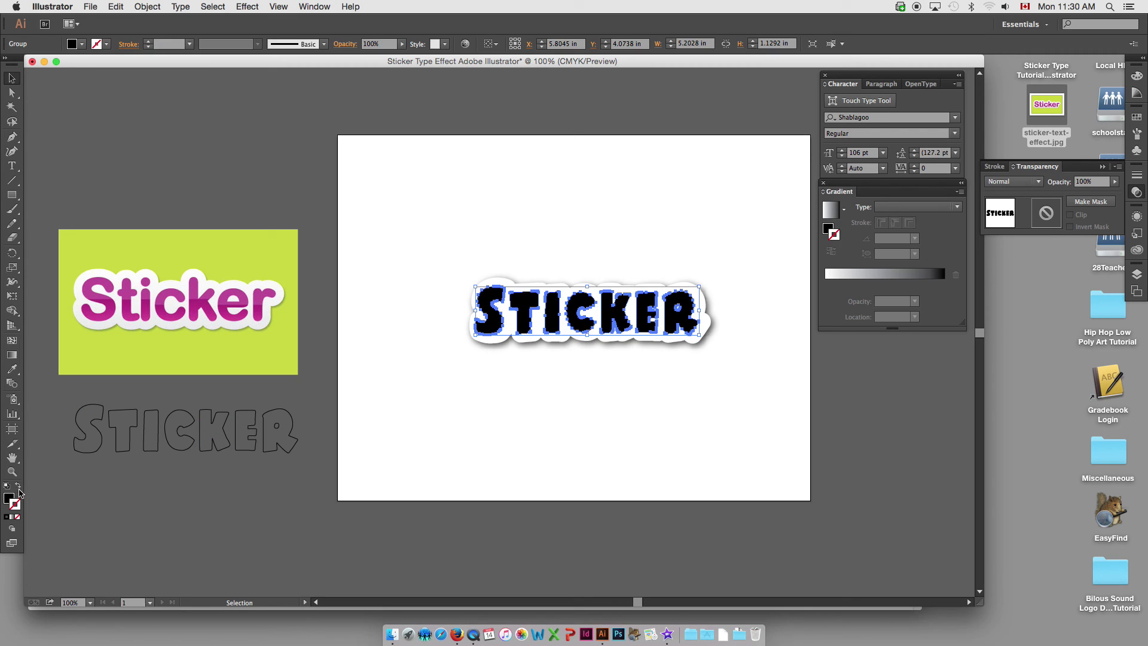
{"action": "left_click", "coordinate": [831, 212]}
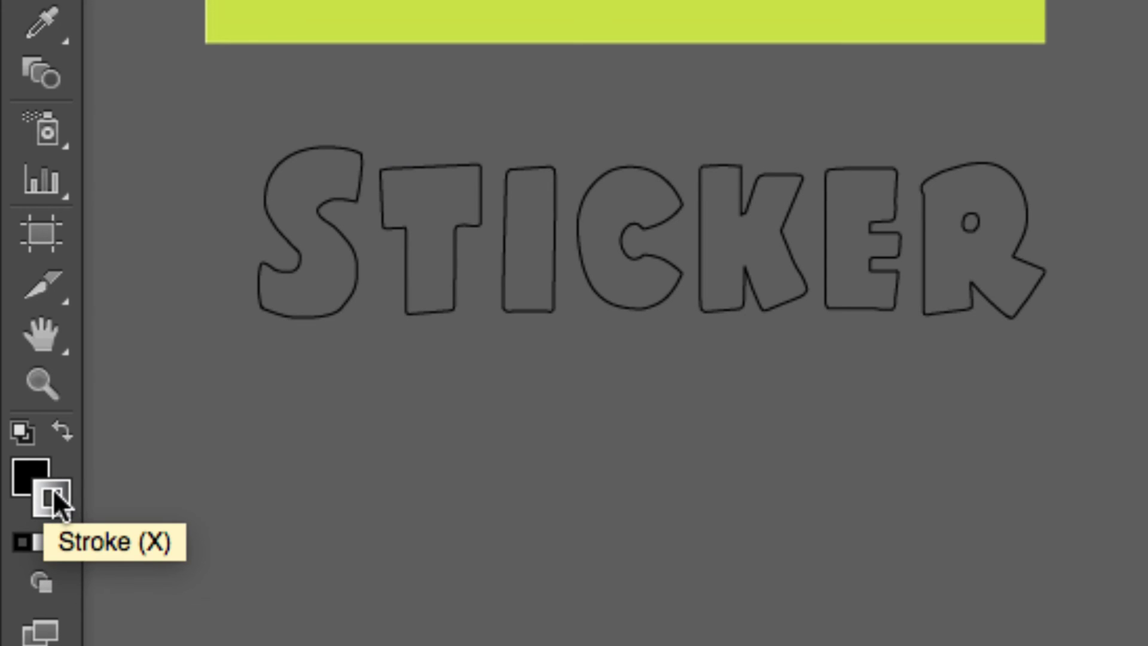
{"action": "left_click", "coordinate": [64, 442]}
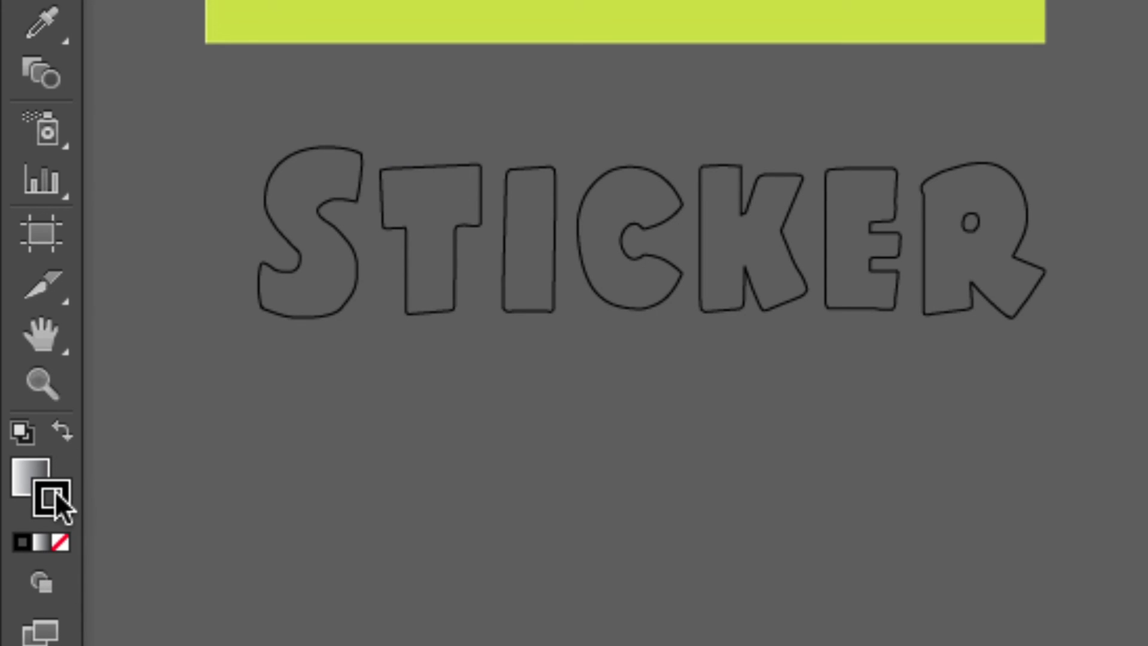
{"action": "left_click", "coordinate": [56, 542]}
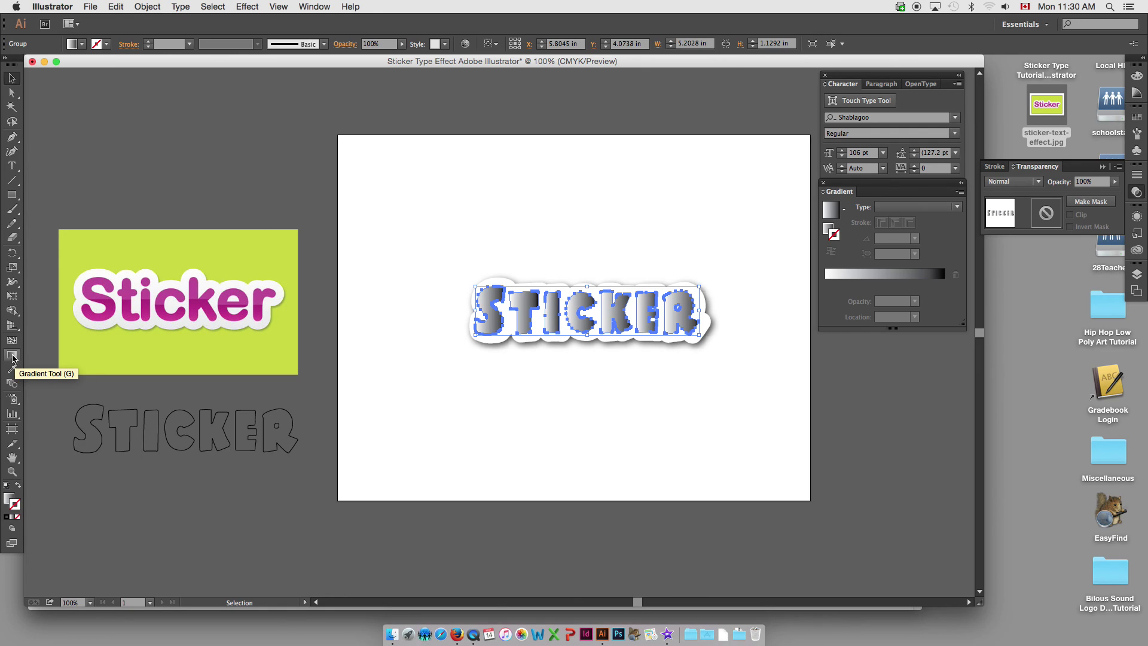
Step: Apply a linear gradient fill to the STICKER letters from the Gradient panel
{"action": "left_click", "coordinate": [12, 356]}
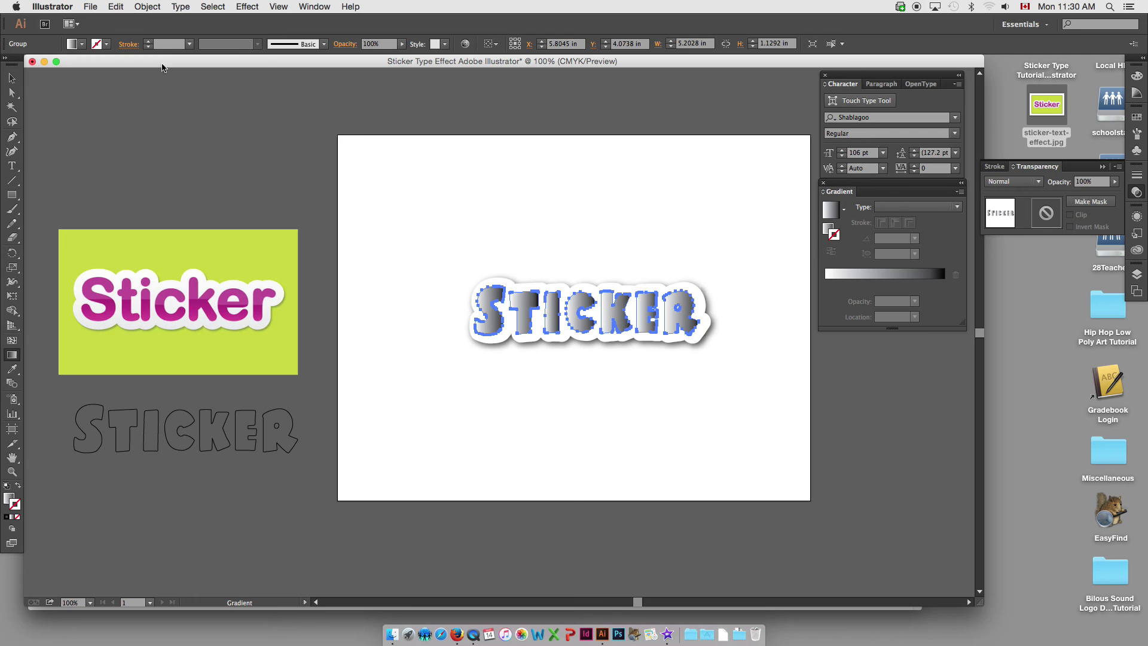
{"action": "left_click", "coordinate": [11, 76]}
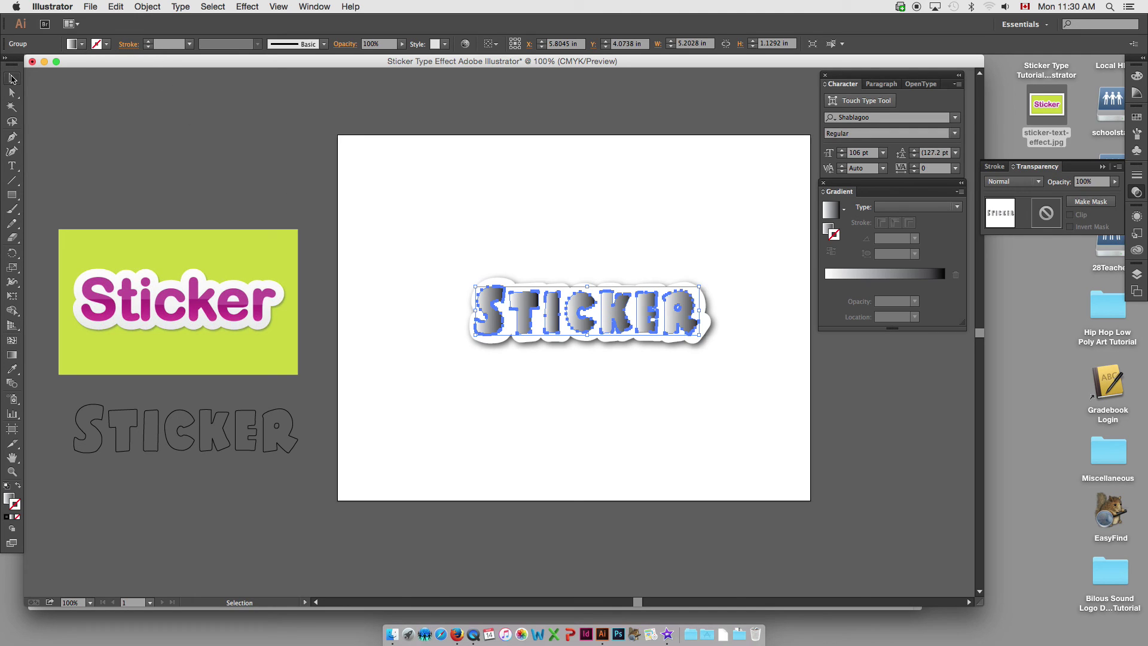
{"action": "left_click", "coordinate": [423, 166]}
{"action": "left_click", "coordinate": [490, 317]}
{"action": "left_click", "coordinate": [11, 355]}
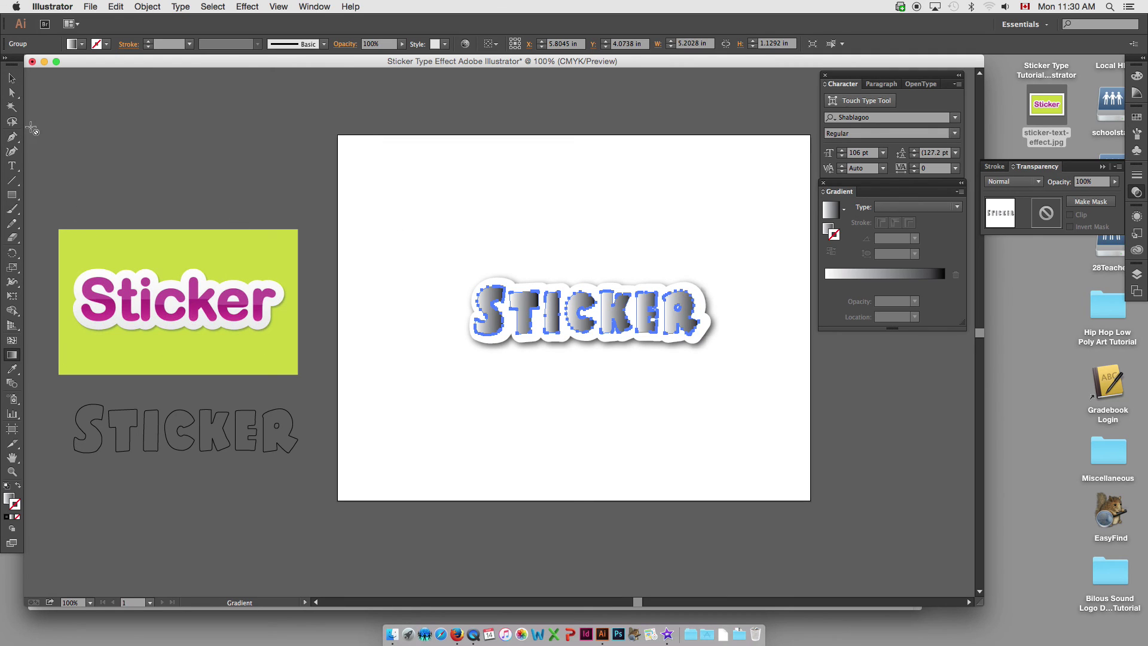
{"action": "left_click", "coordinate": [11, 78]}
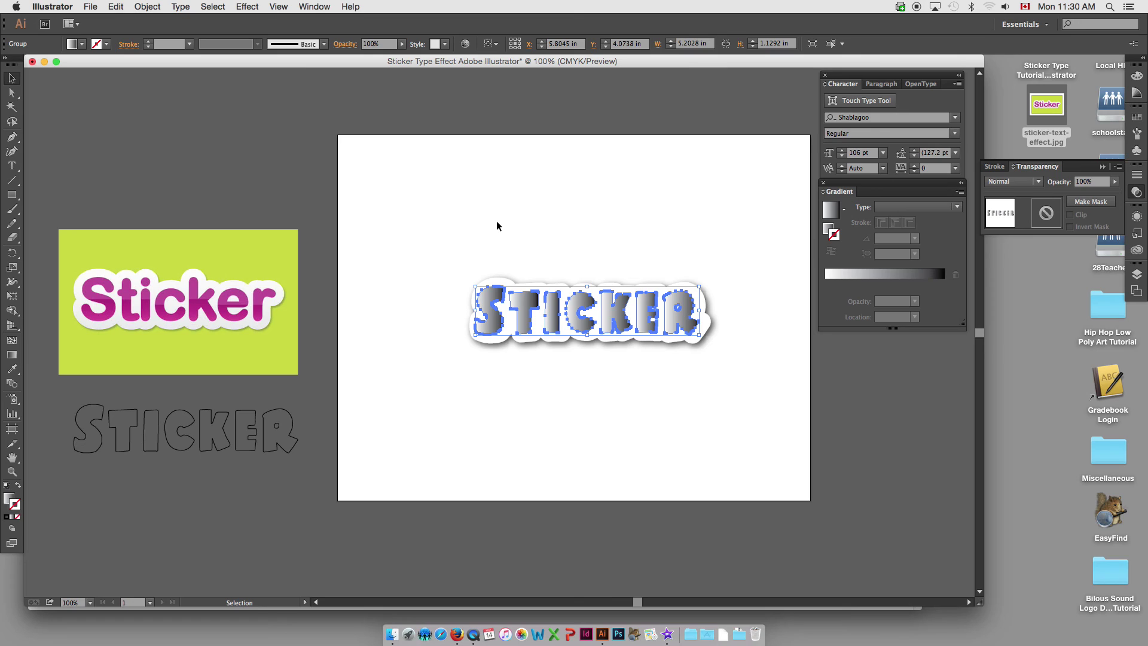
{"action": "left_click", "coordinate": [831, 212]}
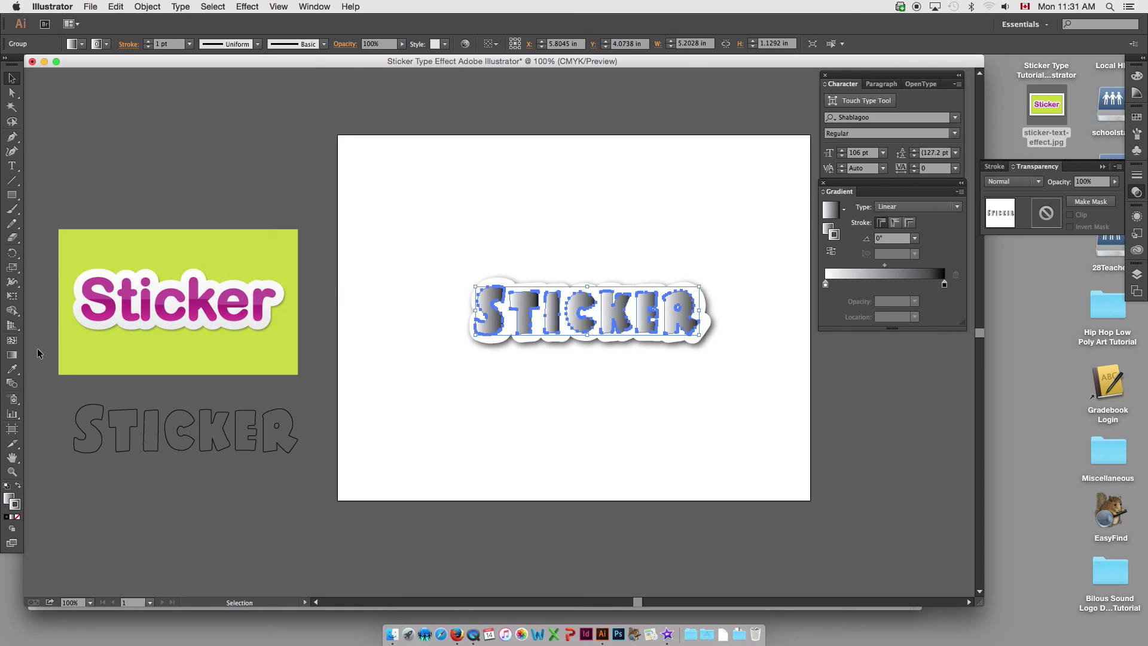
Step: Duplicate the STICKER lettering upward, above the white sticker
{"action": "left_click", "coordinate": [12, 355]}
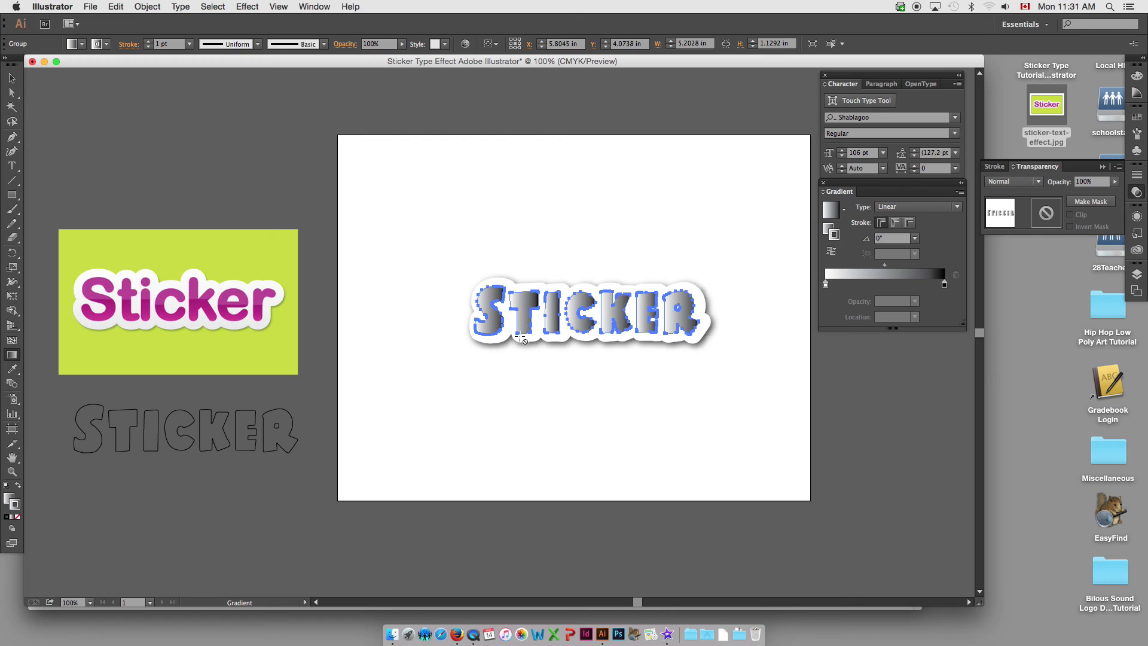
{"action": "left_click", "coordinate": [12, 78]}
{"action": "left_click", "coordinate": [485, 220]}
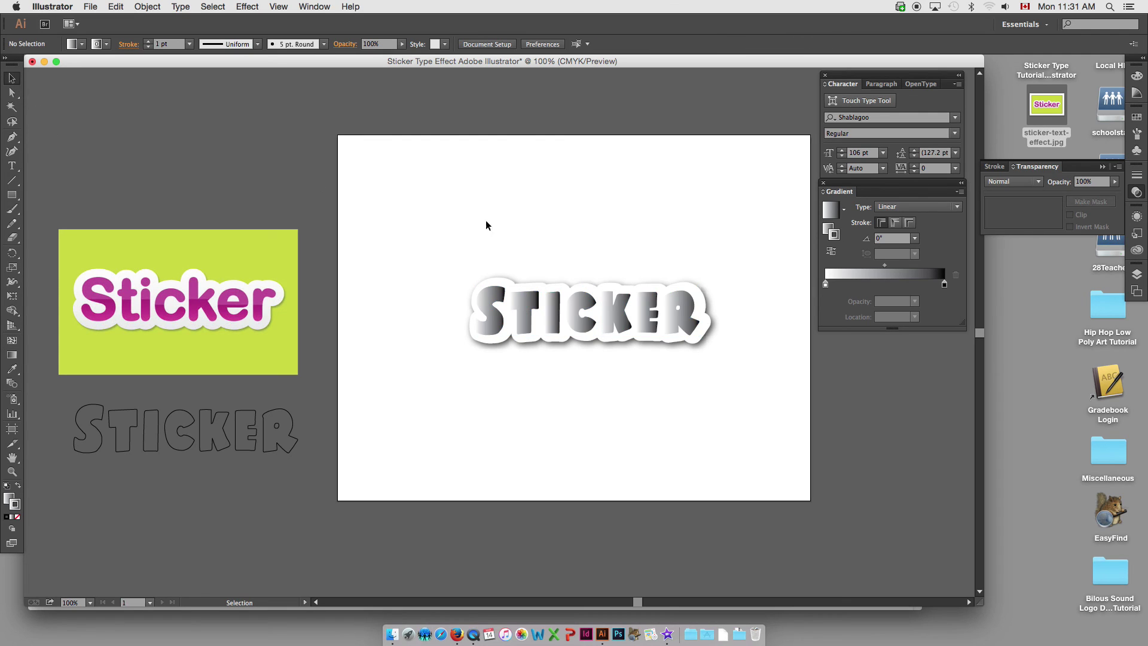
{"action": "left_click", "coordinate": [531, 309]}
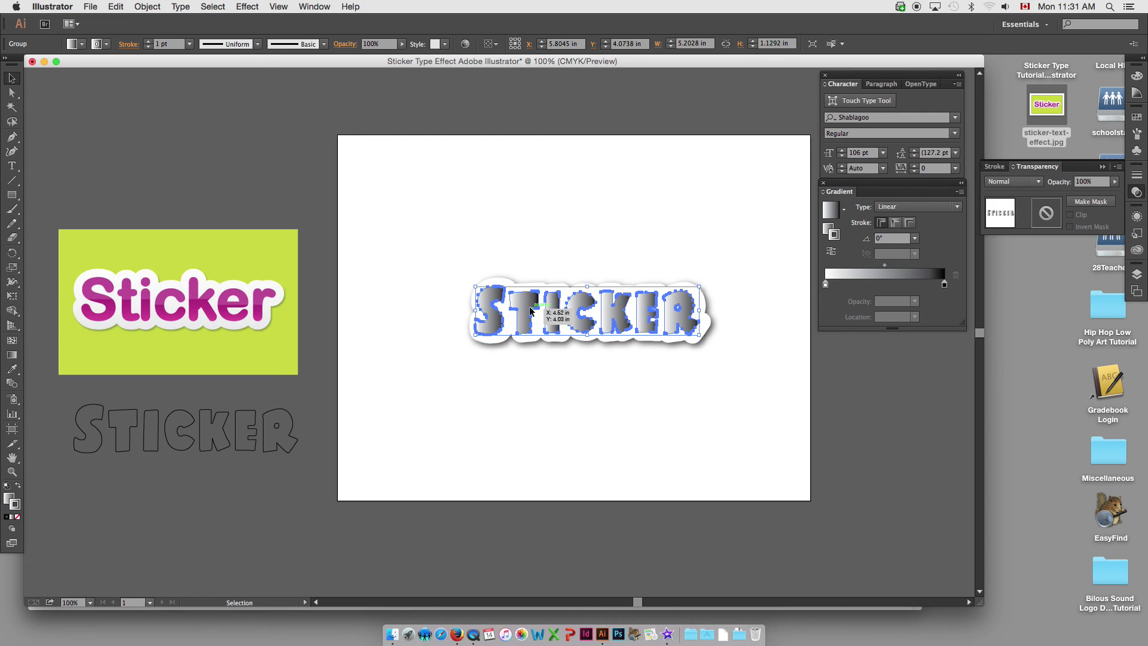
{"action": "left_click_drag", "start_coordinate": [530, 309], "coordinate": [530, 232]}
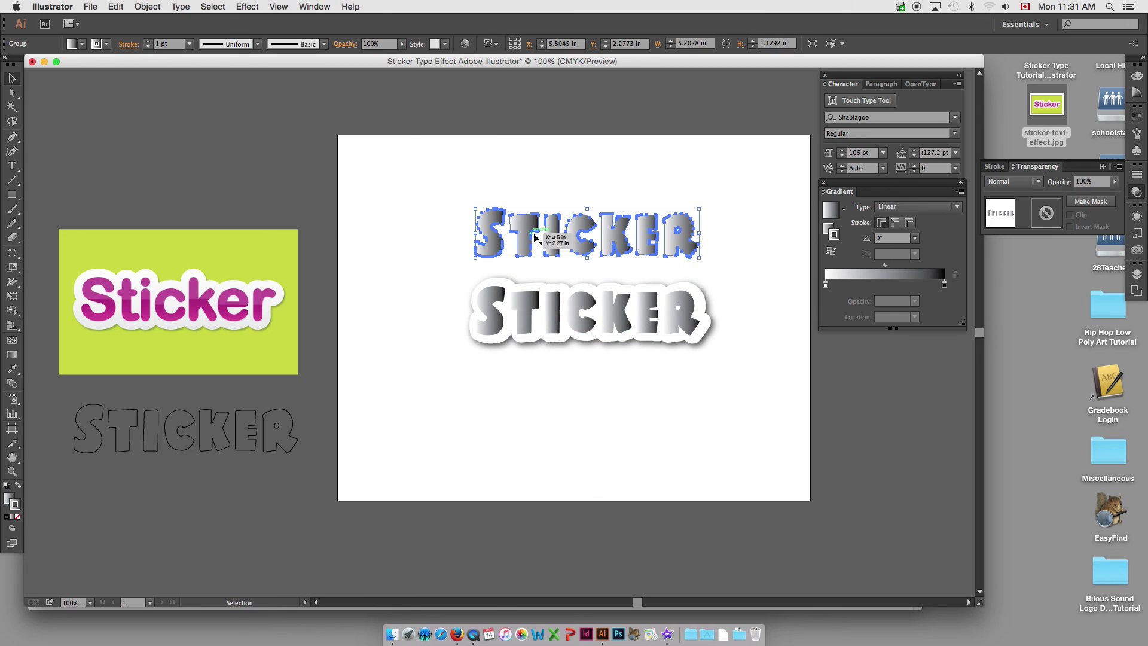
Step: Remove the top STICKER copy's stroke and redraw its gradient light to dark, left to right
{"action": "left_click", "coordinate": [1137, 118]}
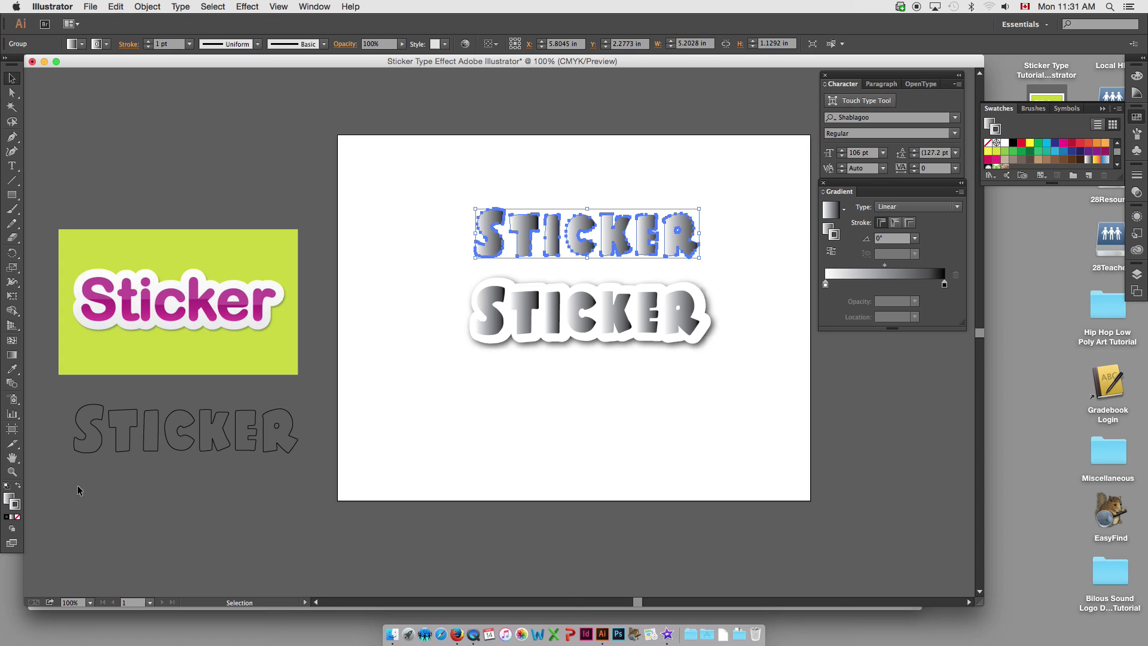
{"action": "left_click", "coordinate": [18, 518]}
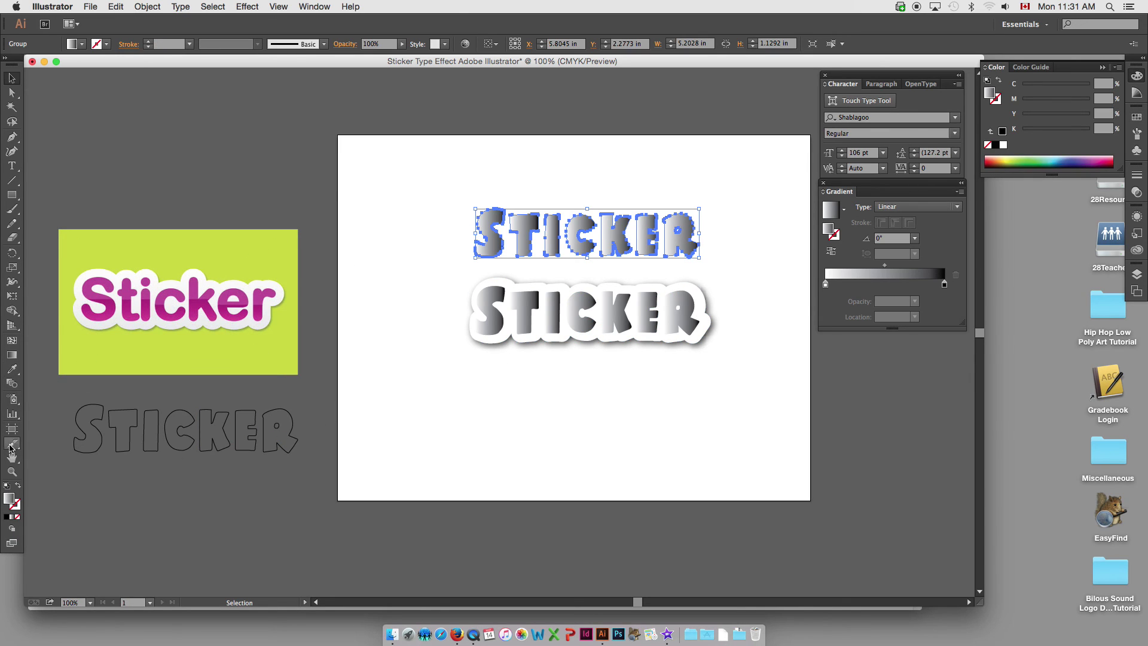
{"action": "left_click", "coordinate": [12, 355]}
{"action": "left_click_drag", "start_coordinate": [479, 244], "coordinate": [693, 213]}
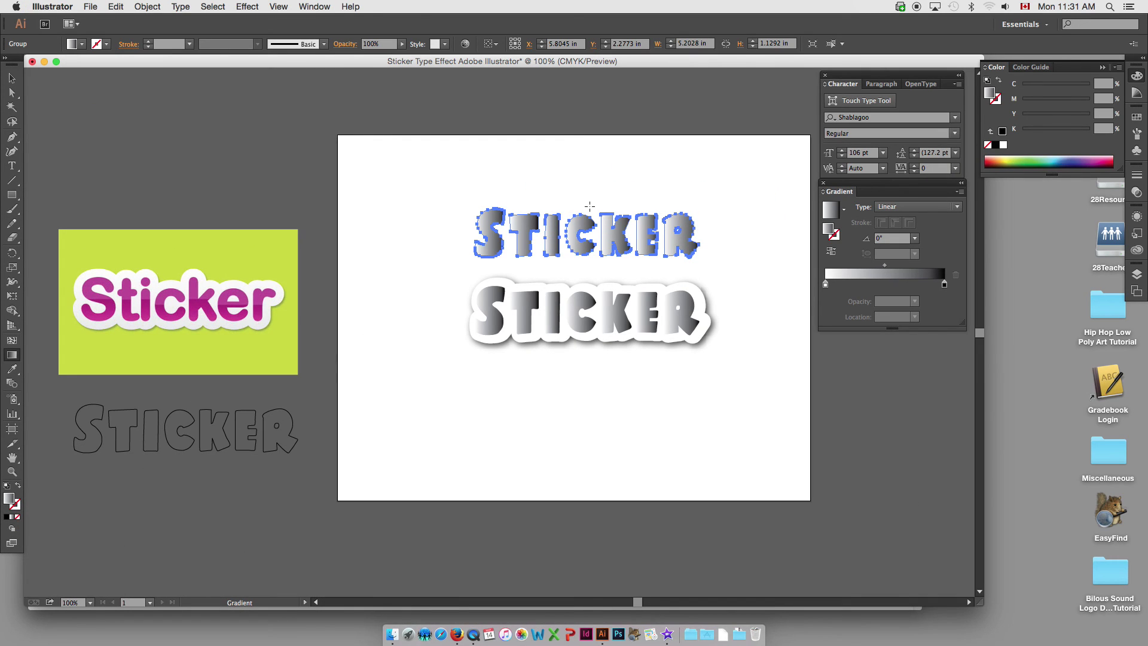
Step: Try vertical and horizontal gradient drags on the top STICKER, undoing a stray backing selection
{"action": "left_click_drag", "start_coordinate": [578, 210], "coordinate": [584, 272]}
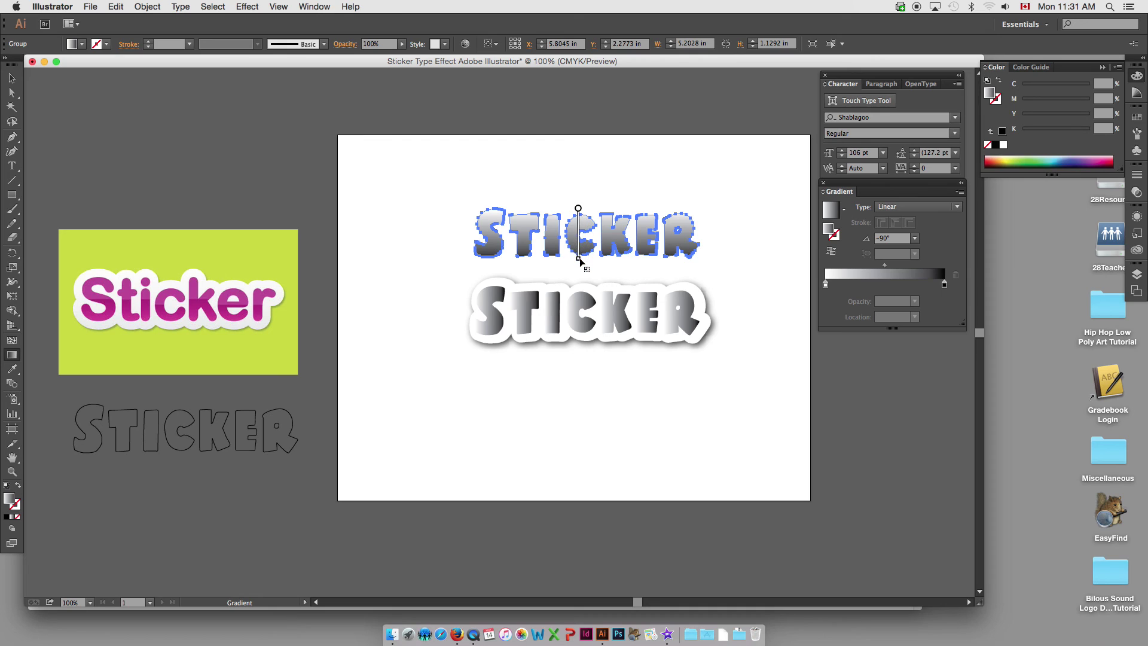
{"action": "left_click_drag", "start_coordinate": [494, 233], "coordinate": [688, 232]}
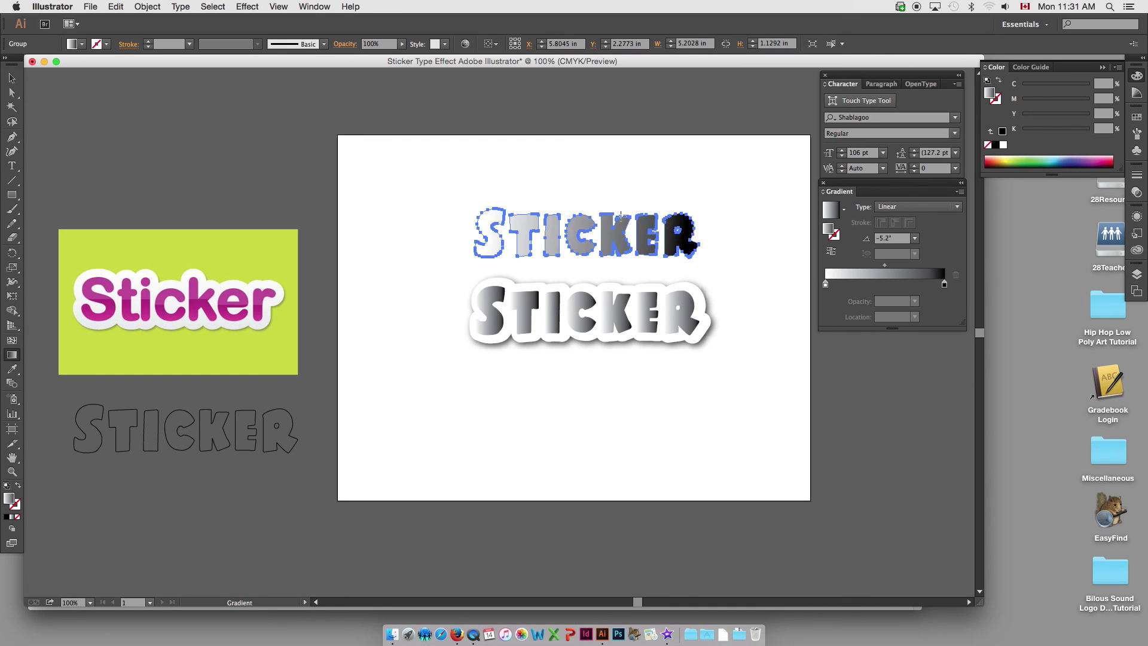
{"action": "left_click", "coordinate": [491, 302], "text": "super"}
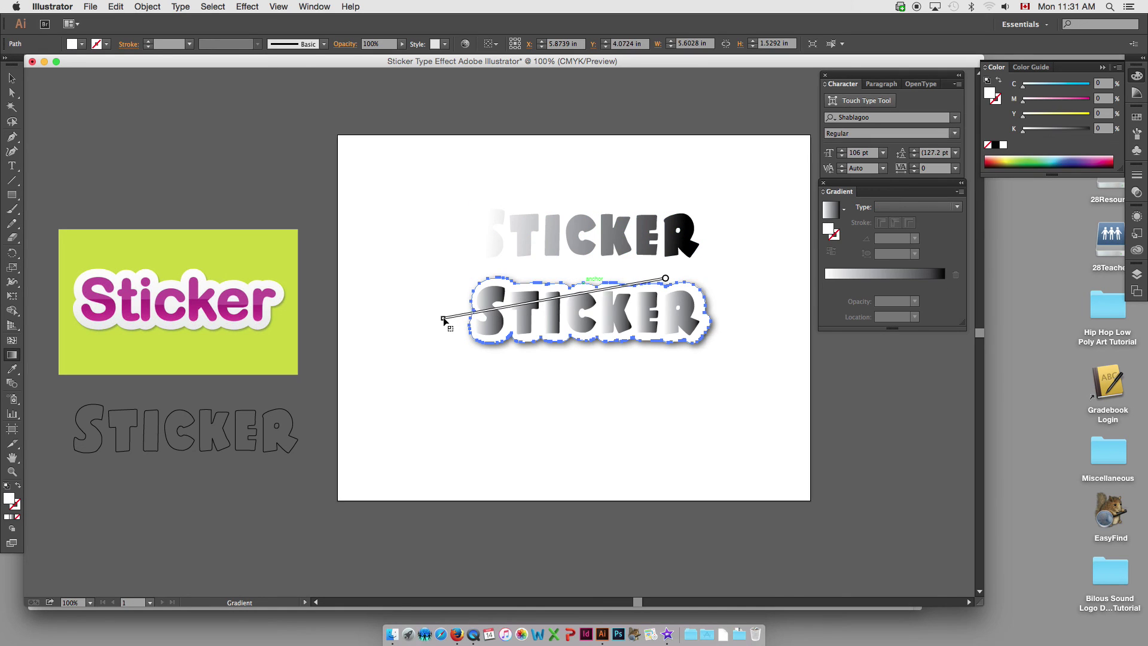
{"action": "key", "text": "super+z"}
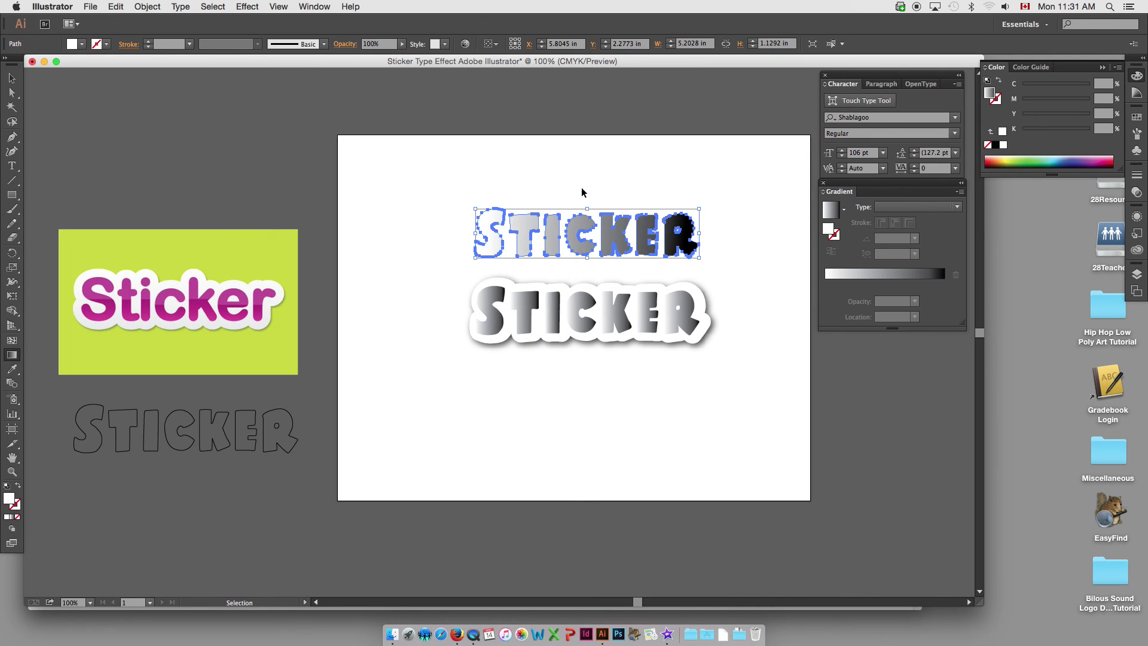
{"action": "key", "text": "super+shift+z"}
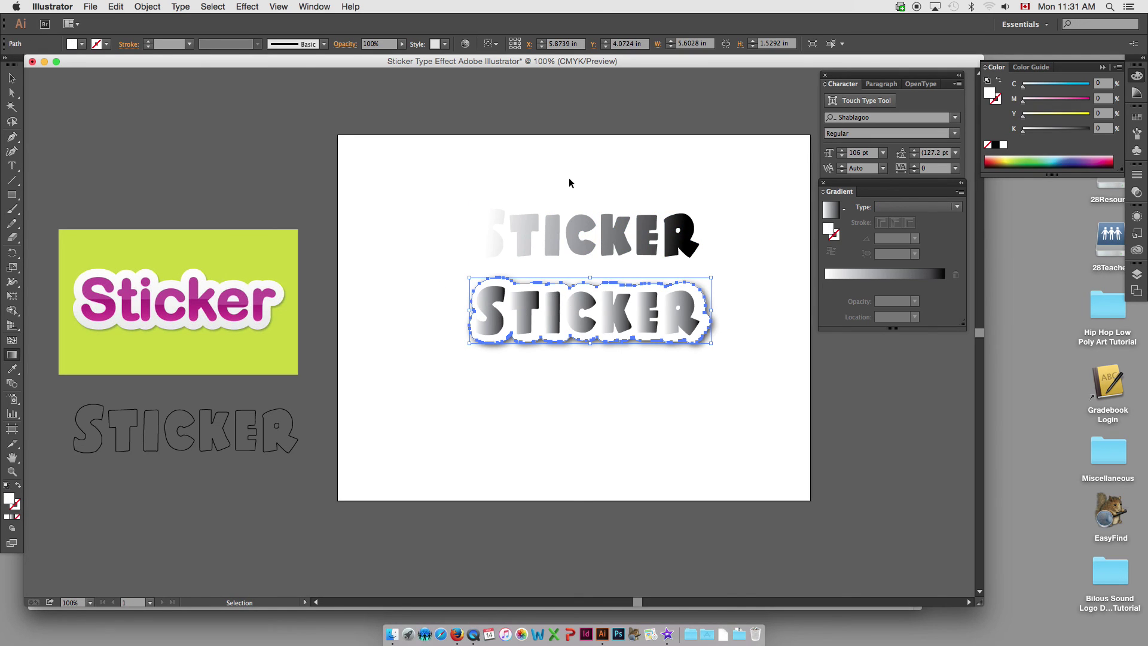
Step: Reselect the top STICKER lettering and set its gradient to run top to bottom at -90°
{"action": "left_click", "coordinate": [553, 222], "text": "super"}
{"action": "left_click", "coordinate": [11, 77]}
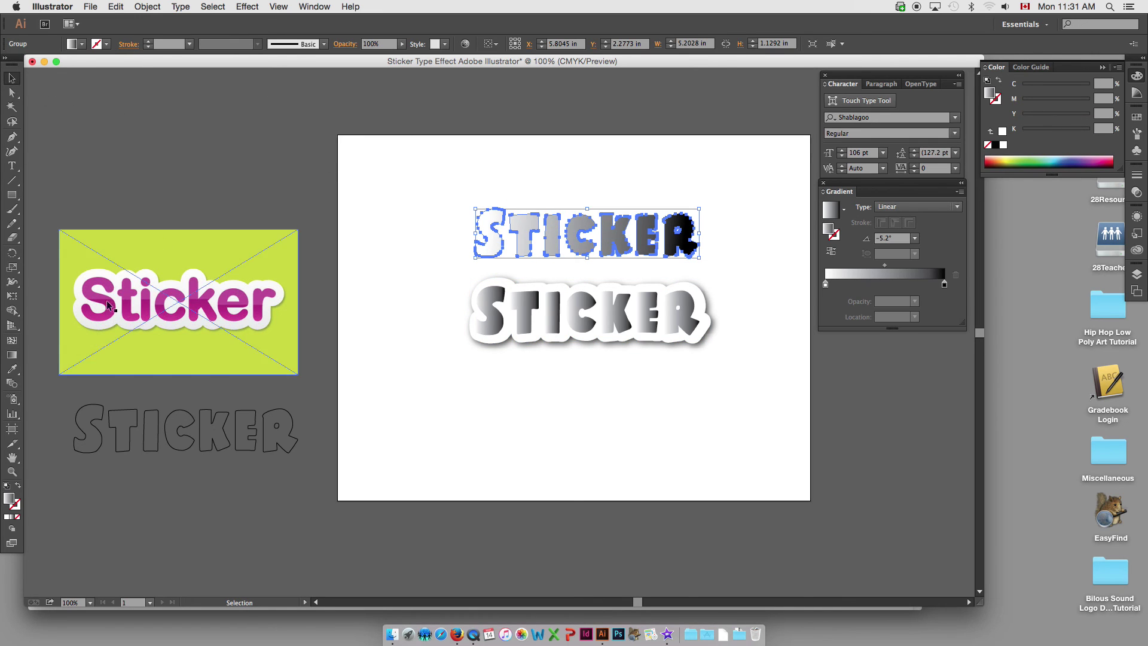
{"action": "left_click", "coordinate": [16, 355]}
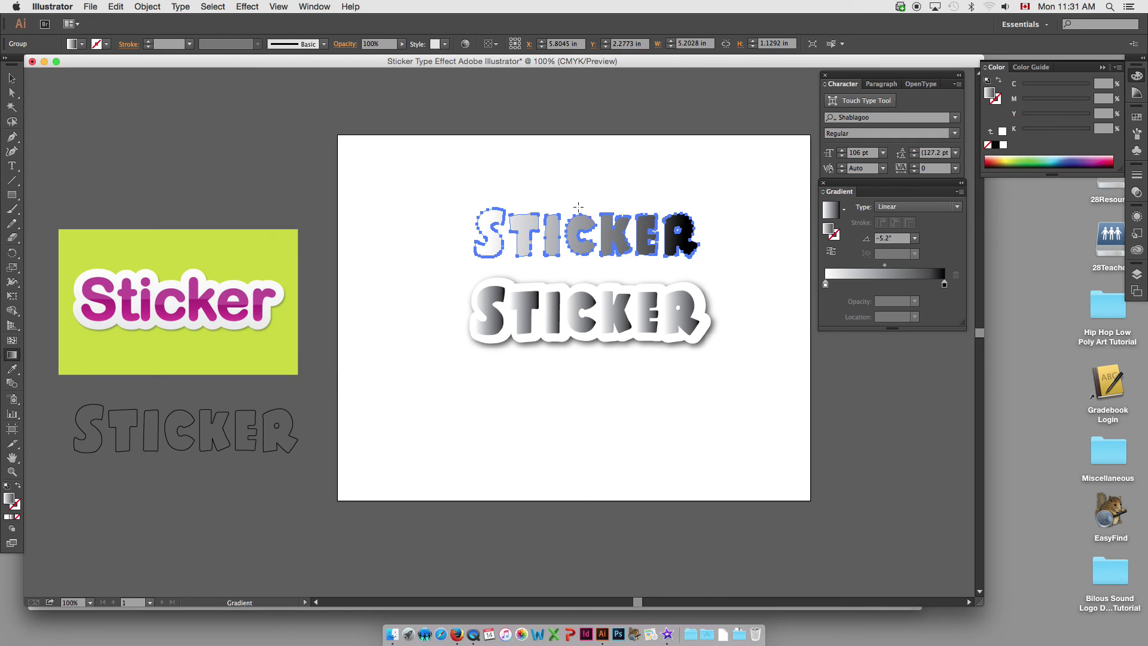
{"action": "left_click_drag", "start_coordinate": [585, 256], "coordinate": [592, 258]}
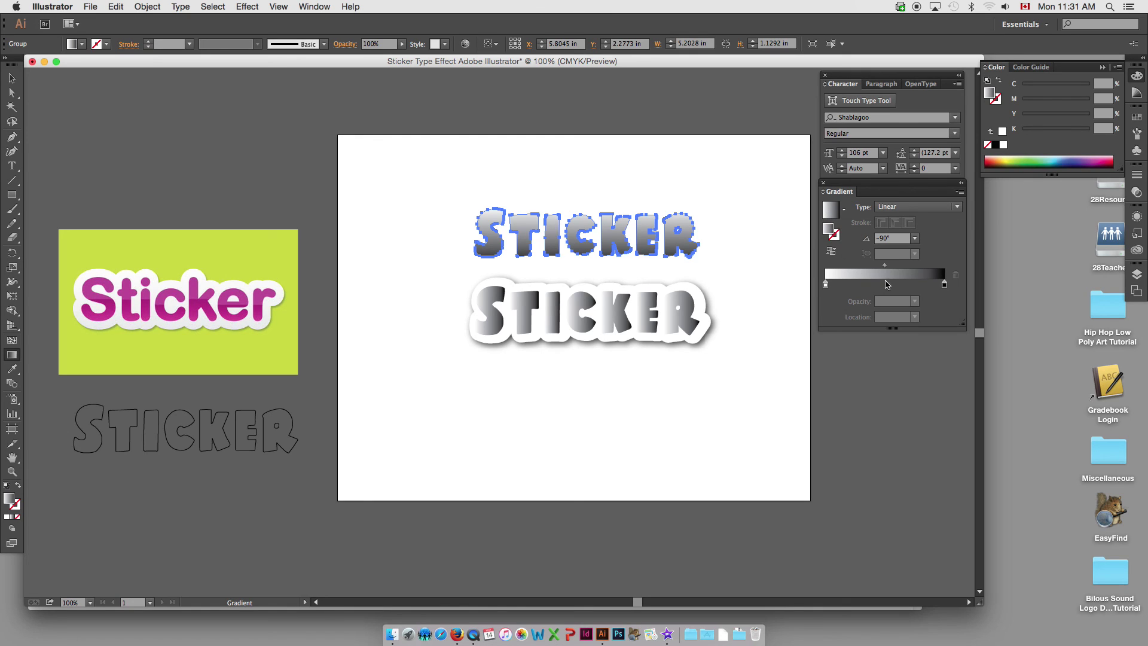
Step: Undock the Swatches and Gradient panels into separate floating panels, Swatches below Gradient
{"action": "left_click", "coordinate": [1138, 117]}
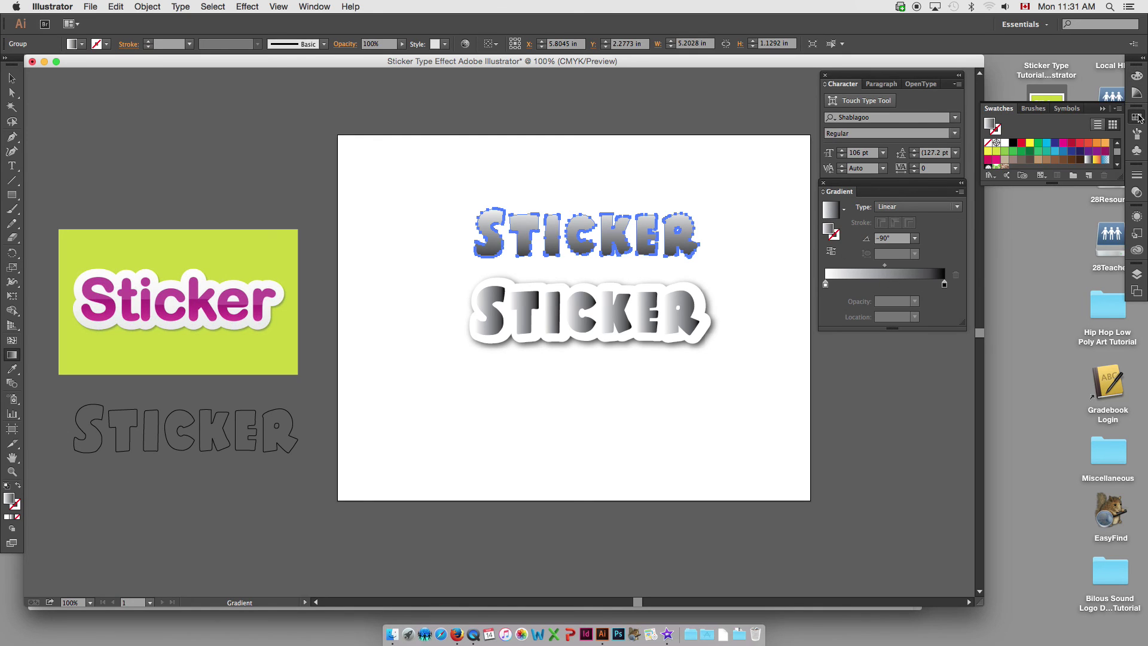
{"action": "mouse_move", "coordinate": [1010, 111]}
{"action": "left_mouse_down"}
{"action": "mouse_move", "coordinate": [960, 261]}
{"action": "mouse_move", "coordinate": [844, 359]}
{"action": "mouse_move", "coordinate": [851, 346]}
{"action": "left_mouse_up"}
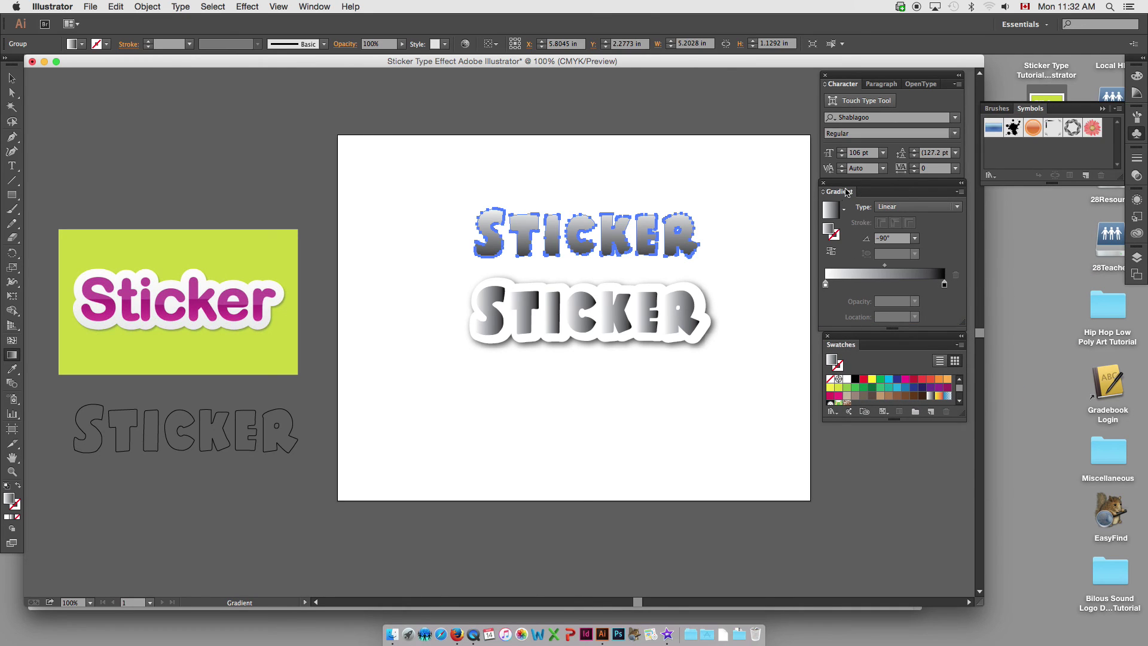
{"action": "left_click_drag", "start_coordinate": [835, 192], "coordinate": [838, 199]}
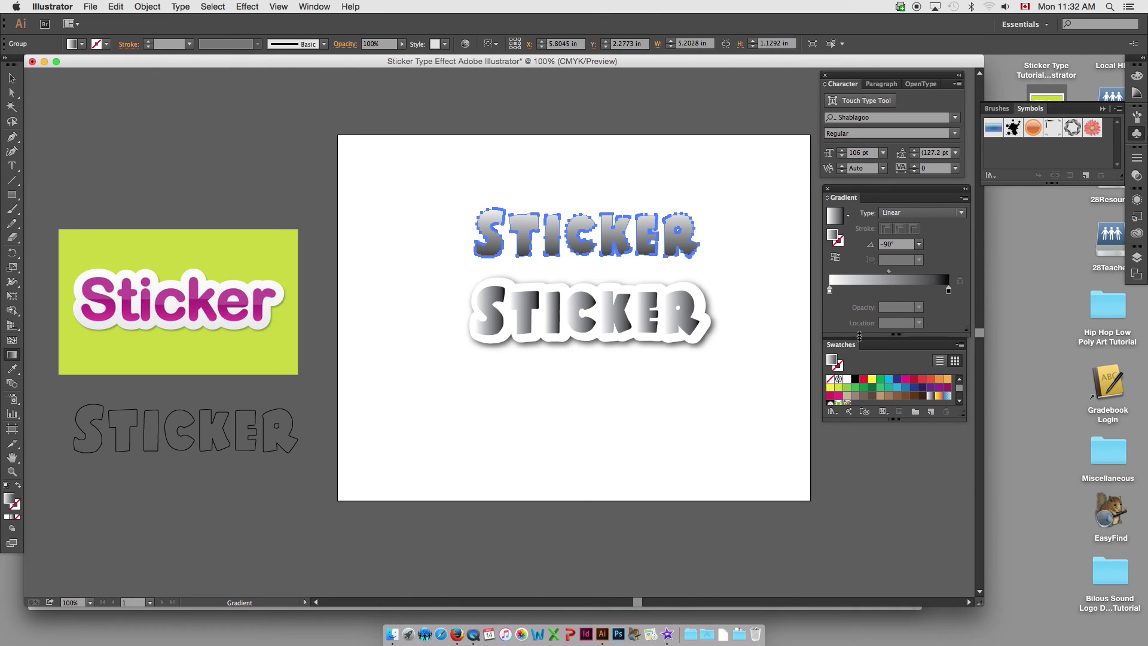
{"action": "mouse_move", "coordinate": [844, 346]}
{"action": "left_mouse_down"}
{"action": "mouse_move", "coordinate": [841, 367]}
{"action": "mouse_move", "coordinate": [851, 351]}
{"action": "left_mouse_up"}
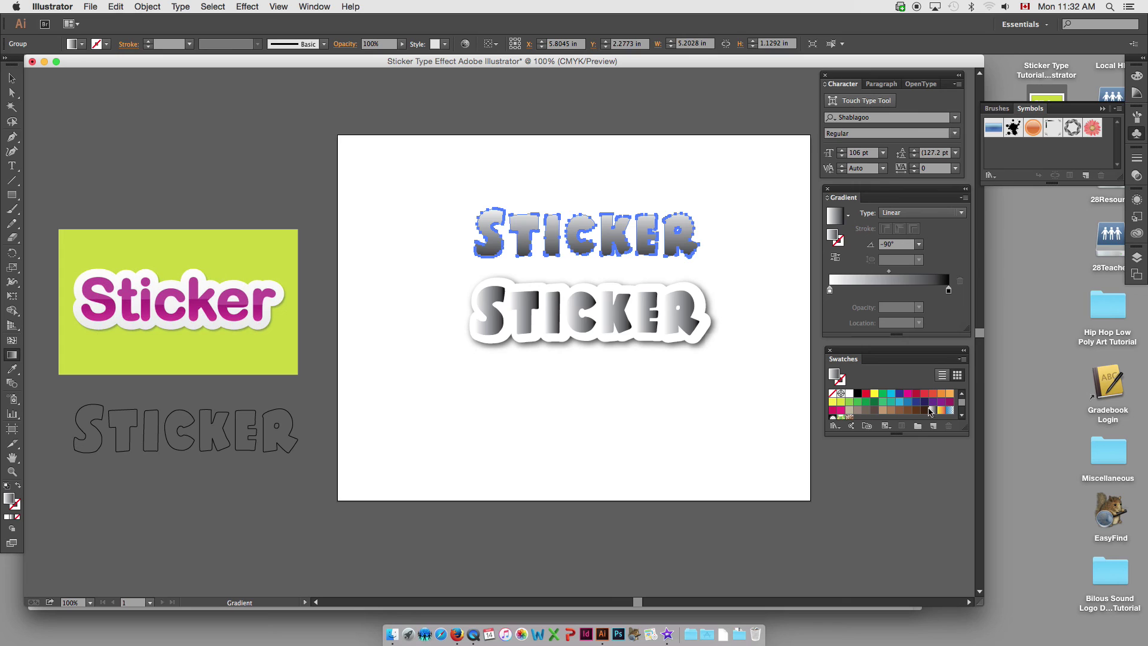
Step: Enlarge the Swatches panel, make the gradient's dark end magenta, and float the Color panel
{"action": "left_click_drag", "start_coordinate": [963, 430], "coordinate": [964, 477]}
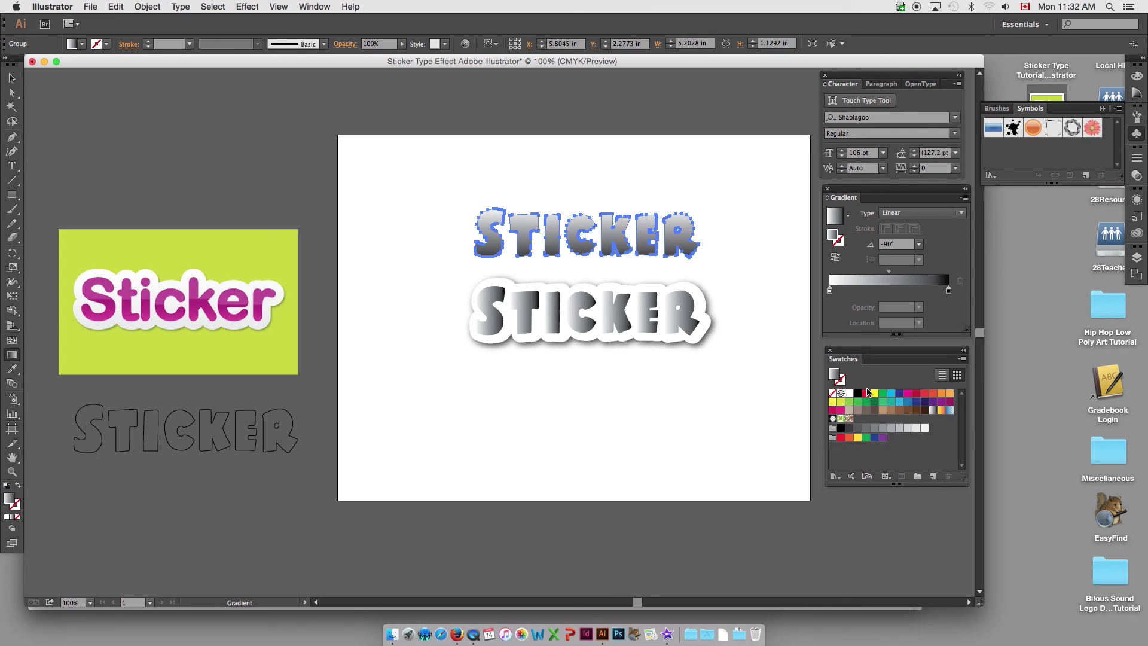
{"action": "left_click_drag", "start_coordinate": [909, 396], "coordinate": [949, 294]}
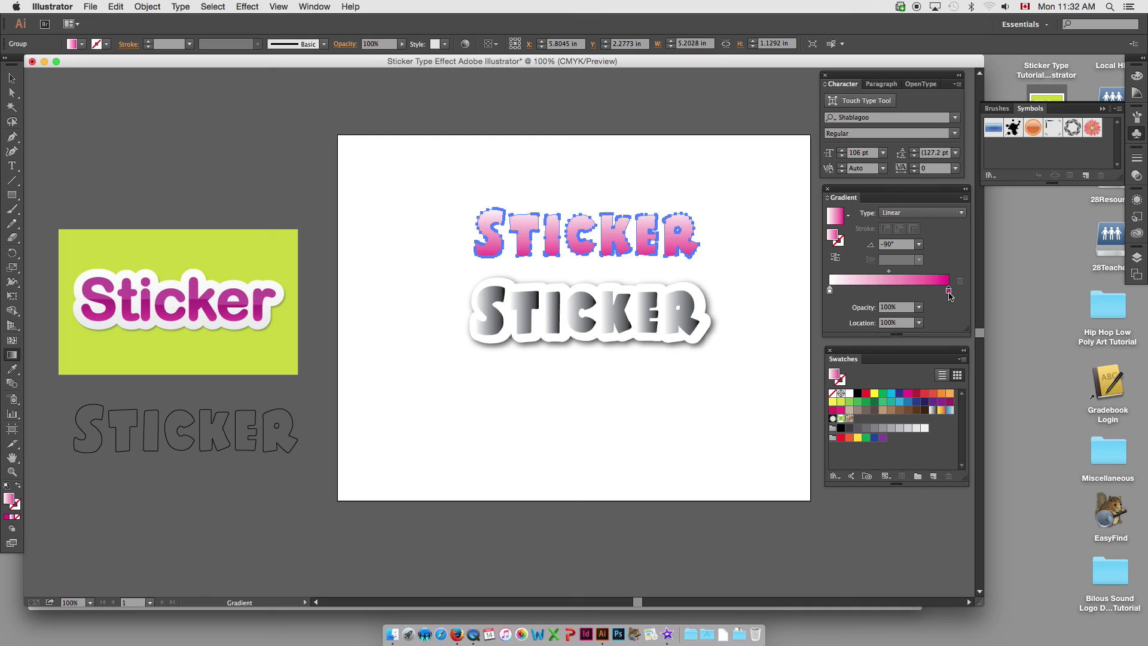
{"action": "left_click", "coordinate": [1137, 77]}
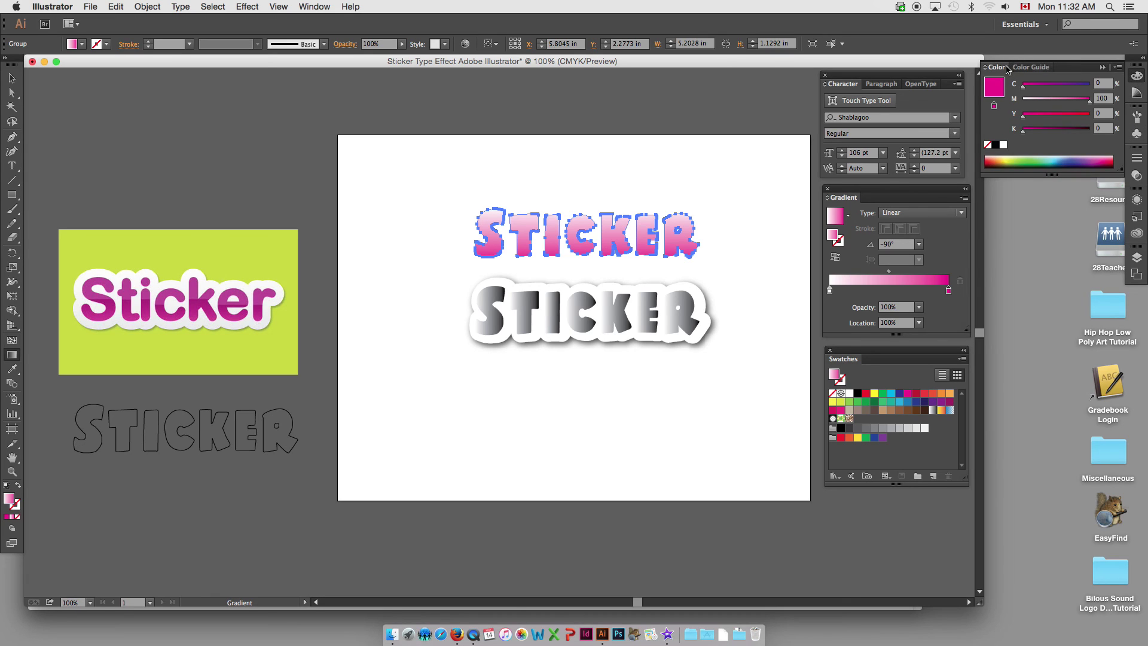
{"action": "mouse_move", "coordinate": [996, 67]}
{"action": "left_mouse_down"}
{"action": "mouse_move", "coordinate": [886, 490]}
{"action": "mouse_move", "coordinate": [850, 499]}
{"action": "left_mouse_up"}
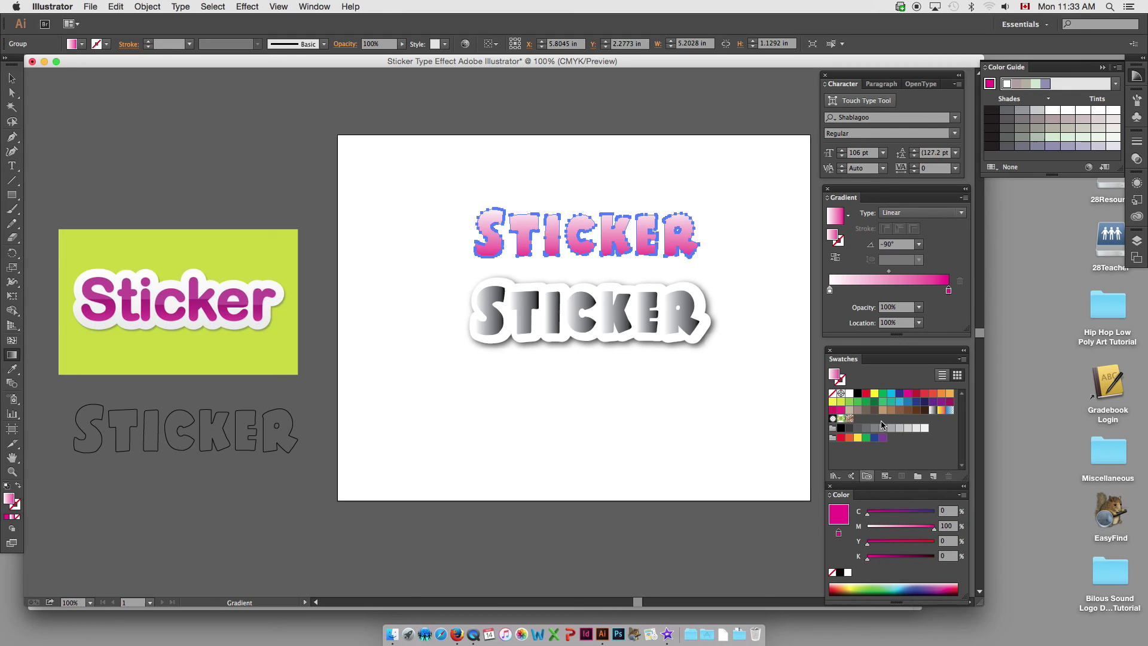
Step: Save magenta and two darker K-raised magentas as swatches, then add a magenta gradient stop
{"action": "left_click_drag", "start_coordinate": [840, 520], "coordinate": [860, 419]}
{"action": "left_click_drag", "start_coordinate": [868, 557], "coordinate": [894, 558]}
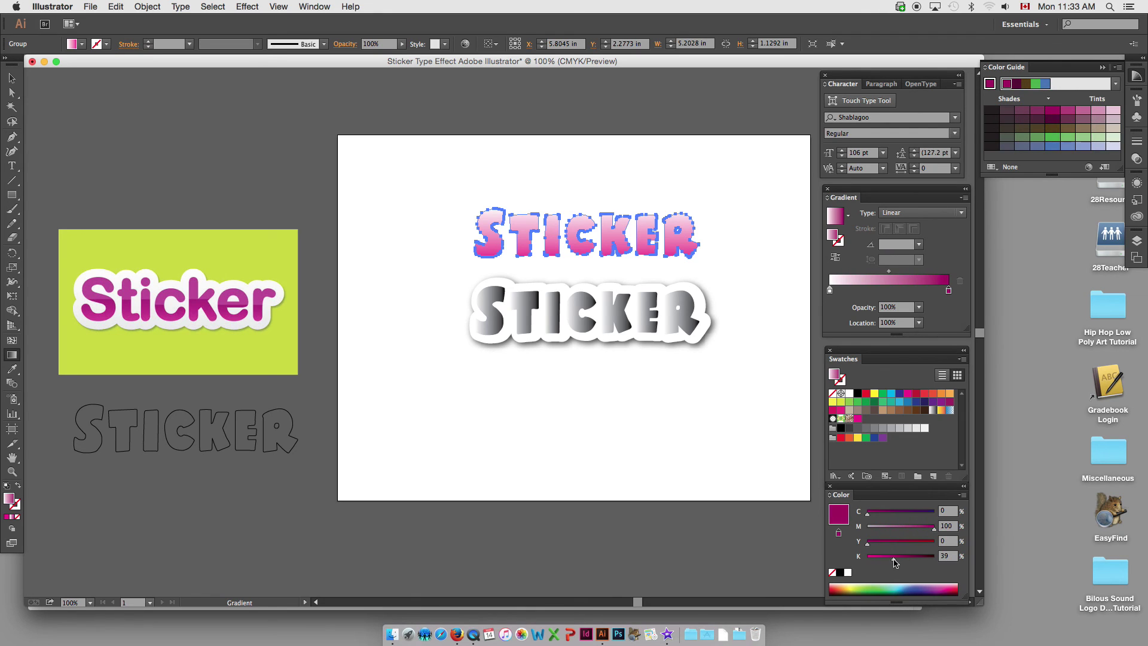
{"action": "left_click_drag", "start_coordinate": [840, 516], "coordinate": [877, 432]}
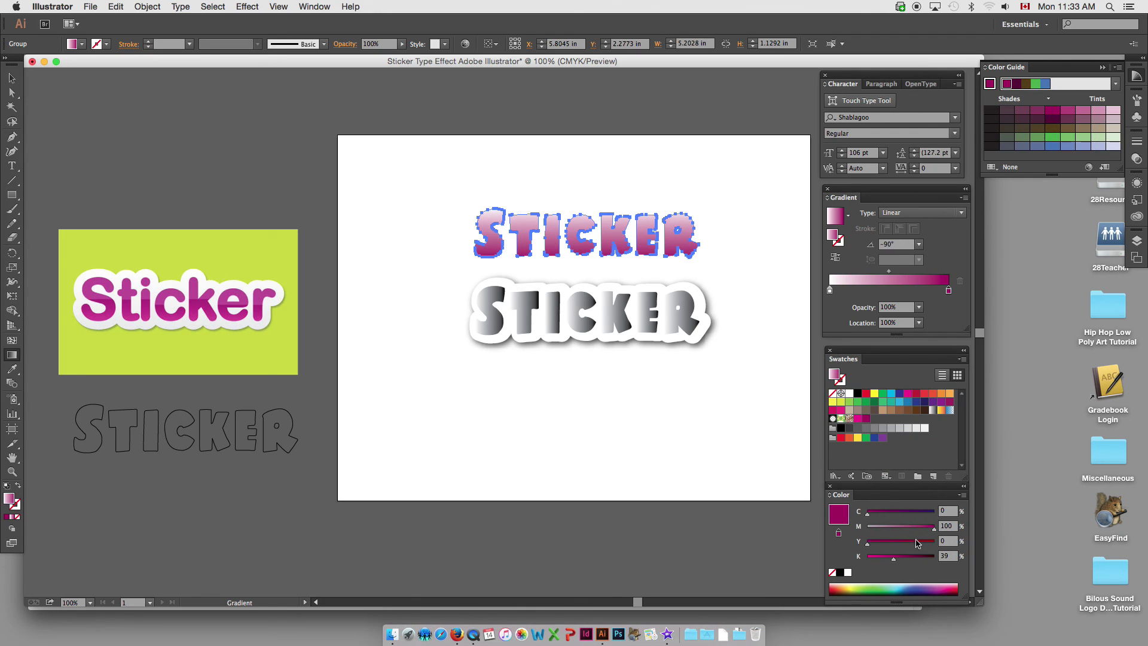
{"action": "left_click_drag", "start_coordinate": [894, 558], "coordinate": [920, 558]}
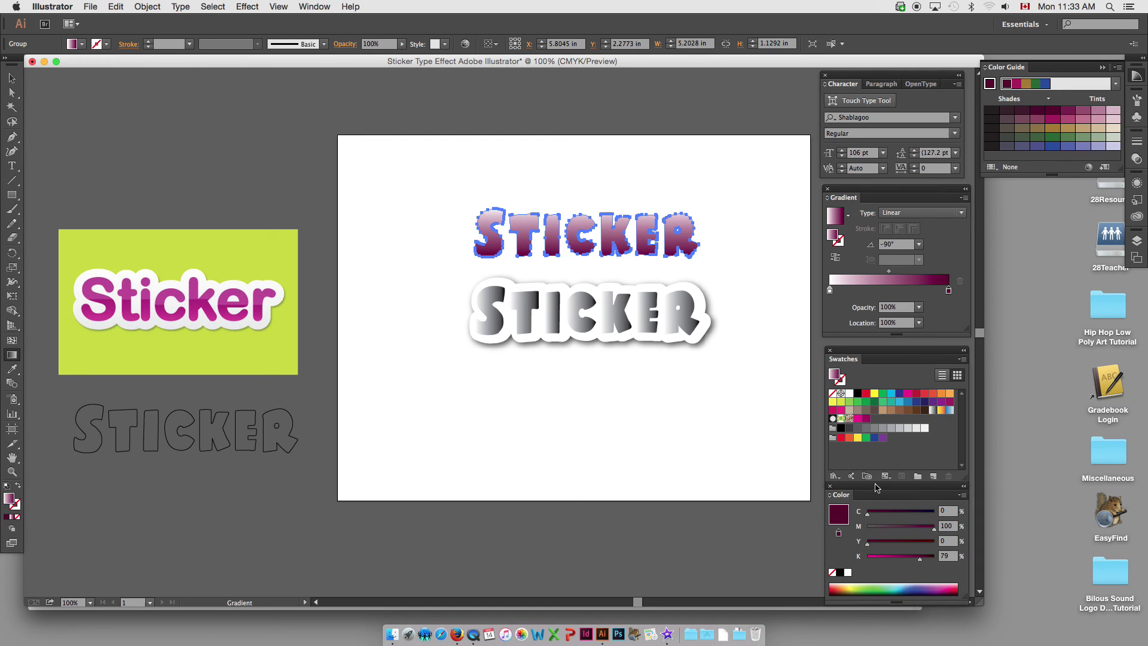
{"action": "left_click_drag", "start_coordinate": [877, 488], "coordinate": [879, 420]}
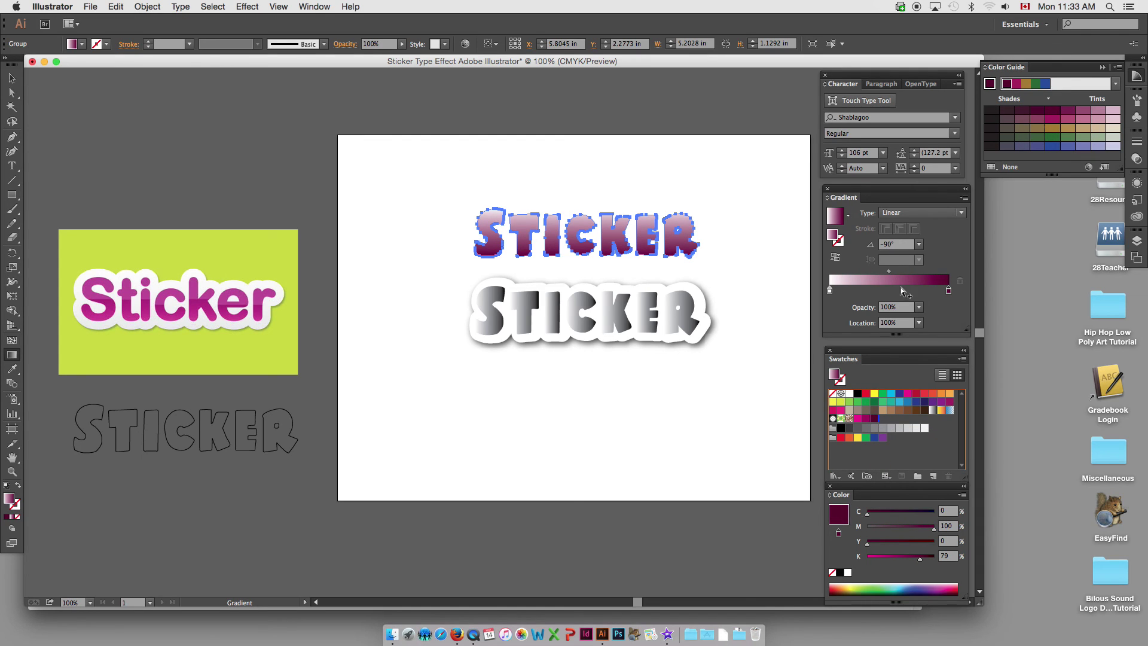
{"action": "left_click_drag", "start_coordinate": [859, 420], "coordinate": [903, 289]}
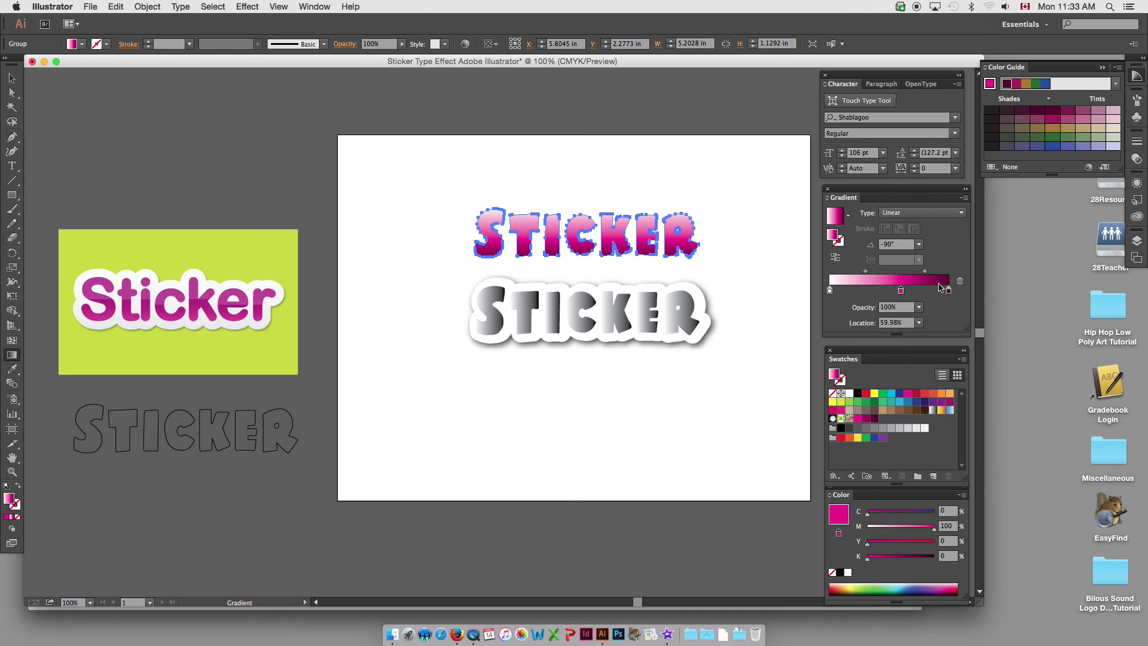
Step: Reposition the new magenta and middle stops, and make the gradient's starting stop bright magenta
{"action": "left_click", "coordinate": [908, 291]}
{"action": "mouse_move", "coordinate": [901, 290]}
{"action": "left_mouse_down"}
{"action": "mouse_move", "coordinate": [893, 317]}
{"action": "mouse_move", "coordinate": [907, 291]}
{"action": "mouse_move", "coordinate": [888, 292]}
{"action": "mouse_move", "coordinate": [910, 293]}
{"action": "left_mouse_up"}
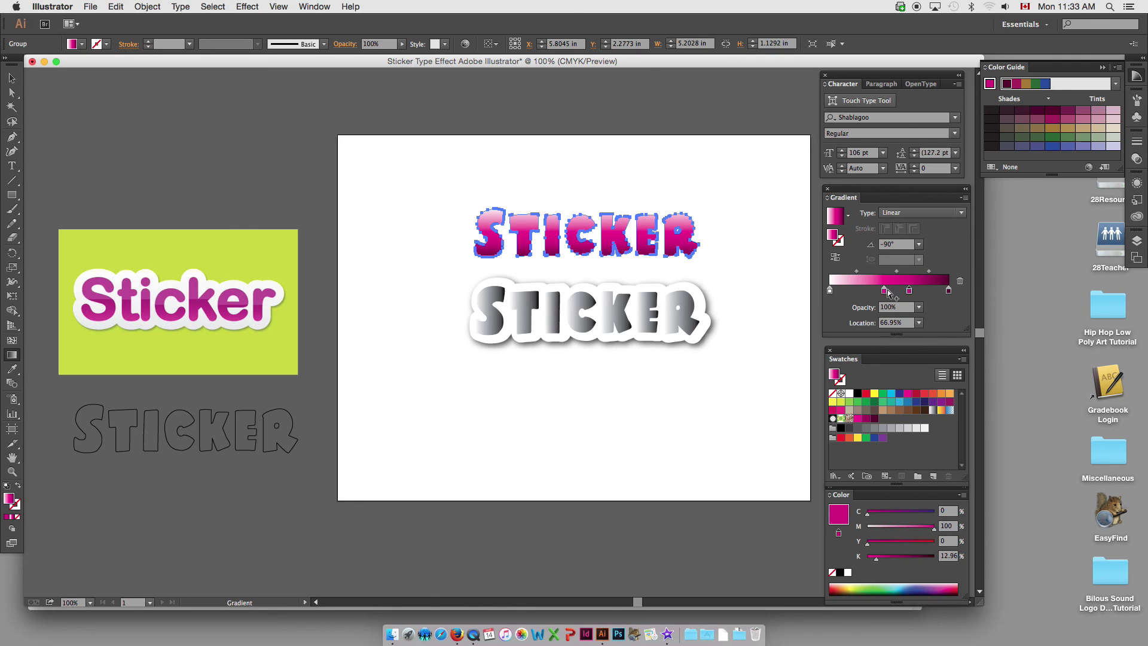
{"action": "mouse_move", "coordinate": [884, 292]}
{"action": "left_mouse_down"}
{"action": "mouse_move", "coordinate": [902, 293]}
{"action": "mouse_move", "coordinate": [858, 419]}
{"action": "mouse_move", "coordinate": [906, 323]}
{"action": "mouse_move", "coordinate": [900, 293]}
{"action": "left_mouse_up"}
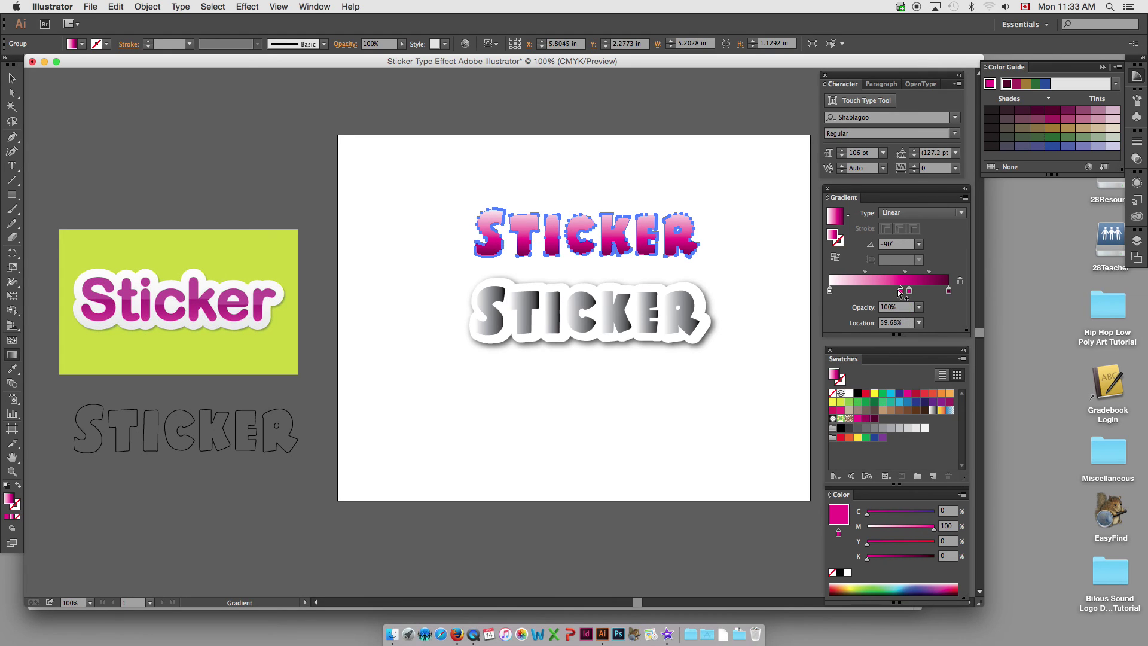
{"action": "left_click", "coordinate": [829, 291]}
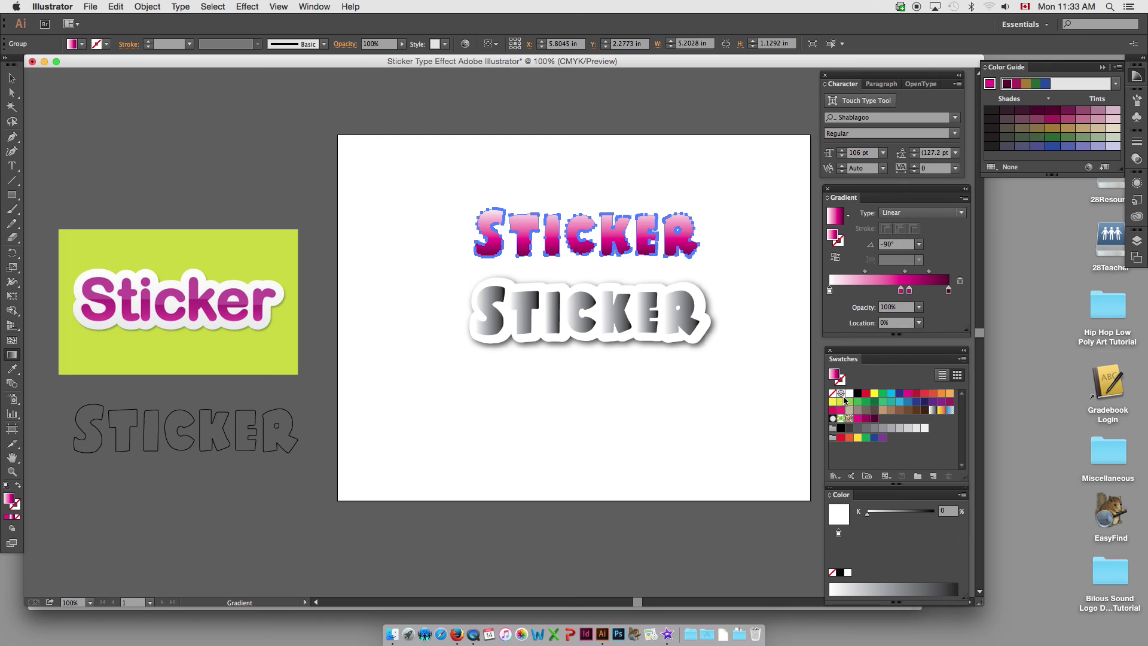
{"action": "left_click", "coordinate": [860, 420]}
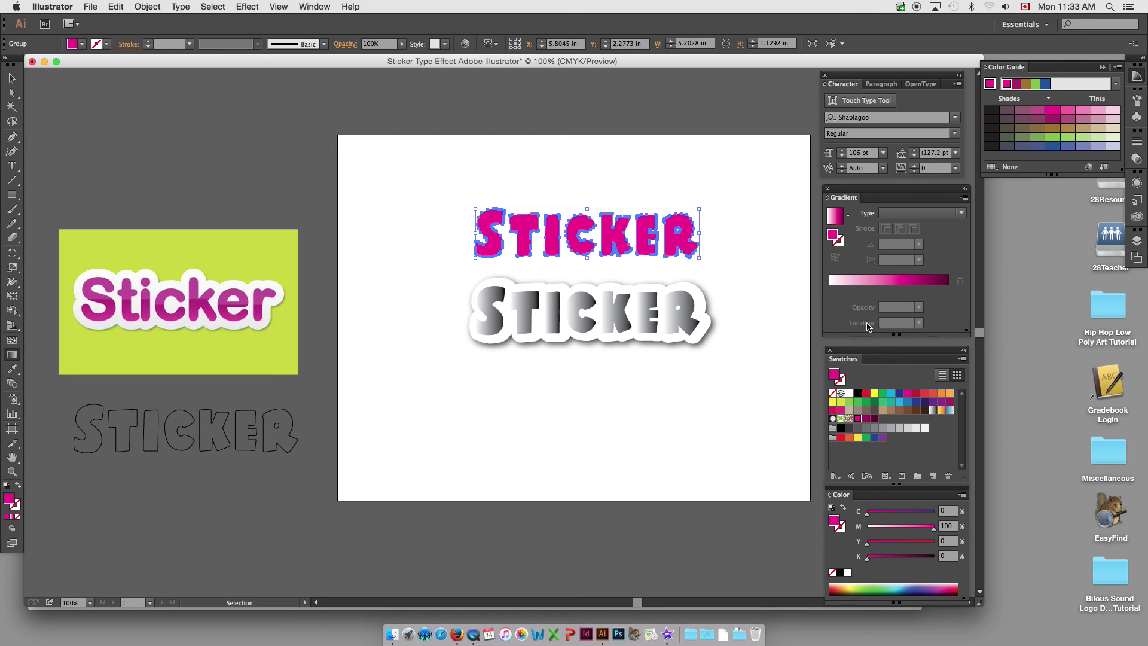
{"action": "left_click_drag", "start_coordinate": [858, 418], "coordinate": [831, 293]}
Step: Set a paler pink middle stop near 49.6% and move the darker magenta stop to about 54.7%
{"action": "left_click_drag", "start_coordinate": [901, 291], "coordinate": [890, 291]}
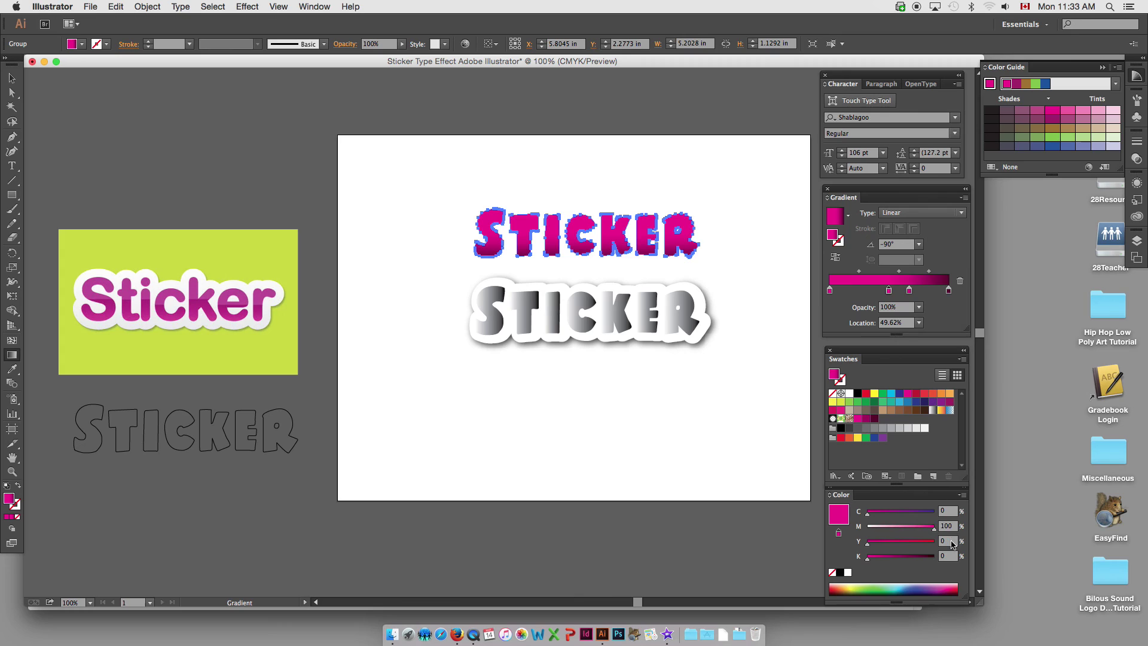
{"action": "left_click_drag", "start_coordinate": [935, 529], "coordinate": [910, 534]}
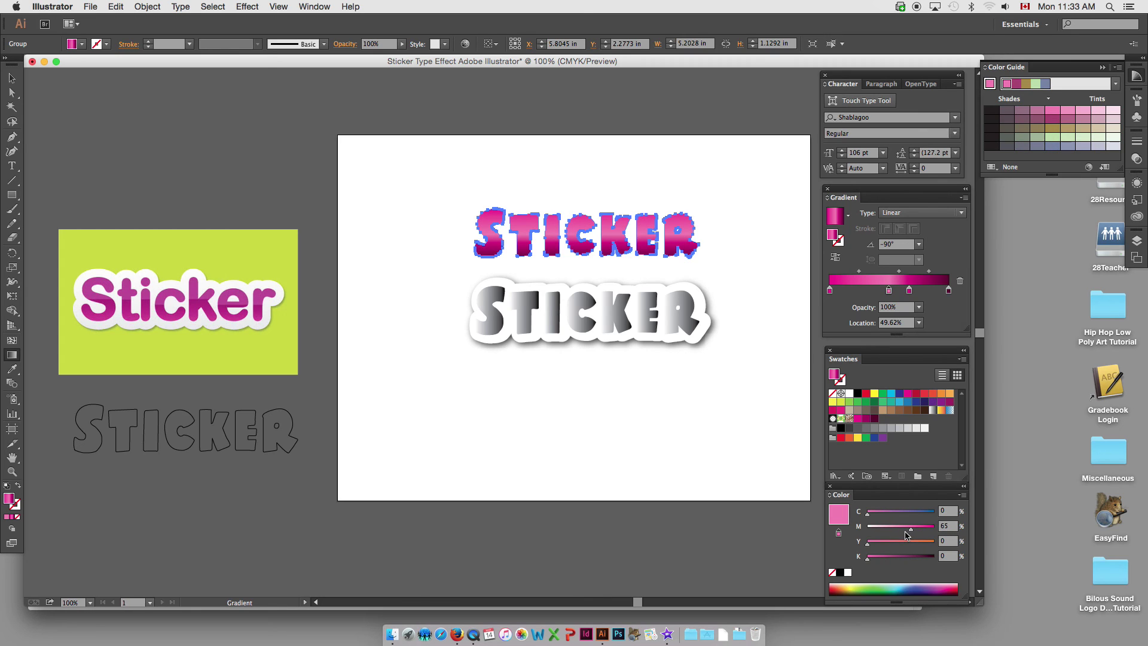
{"action": "left_click_drag", "start_coordinate": [905, 533], "coordinate": [905, 531]}
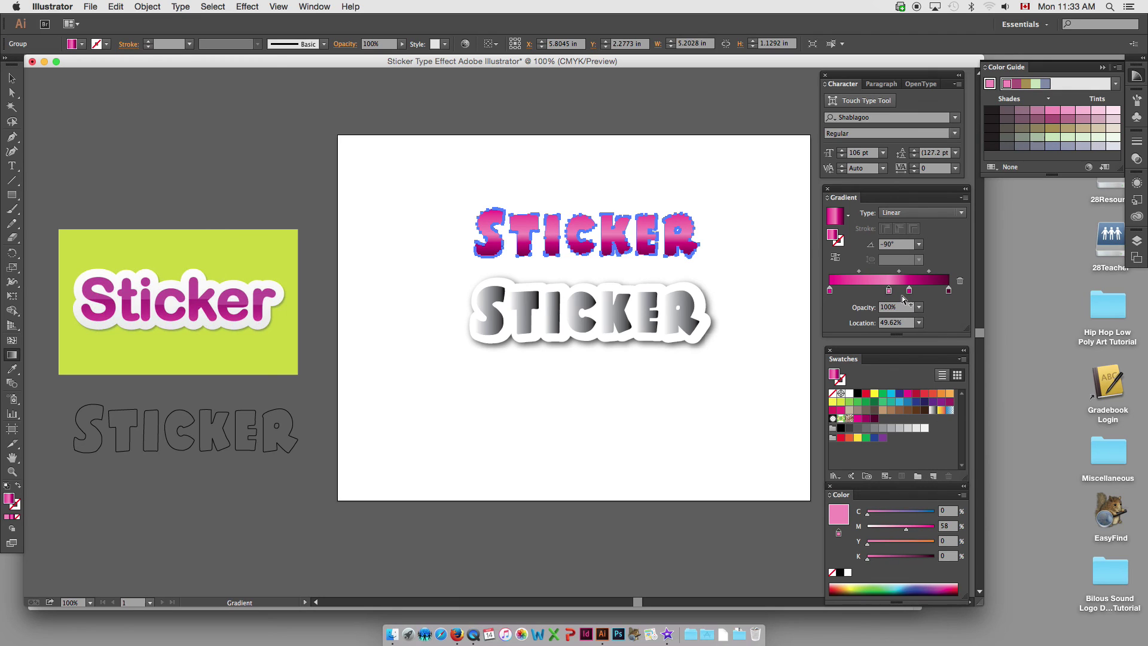
{"action": "left_click_drag", "start_coordinate": [909, 291], "coordinate": [896, 293]}
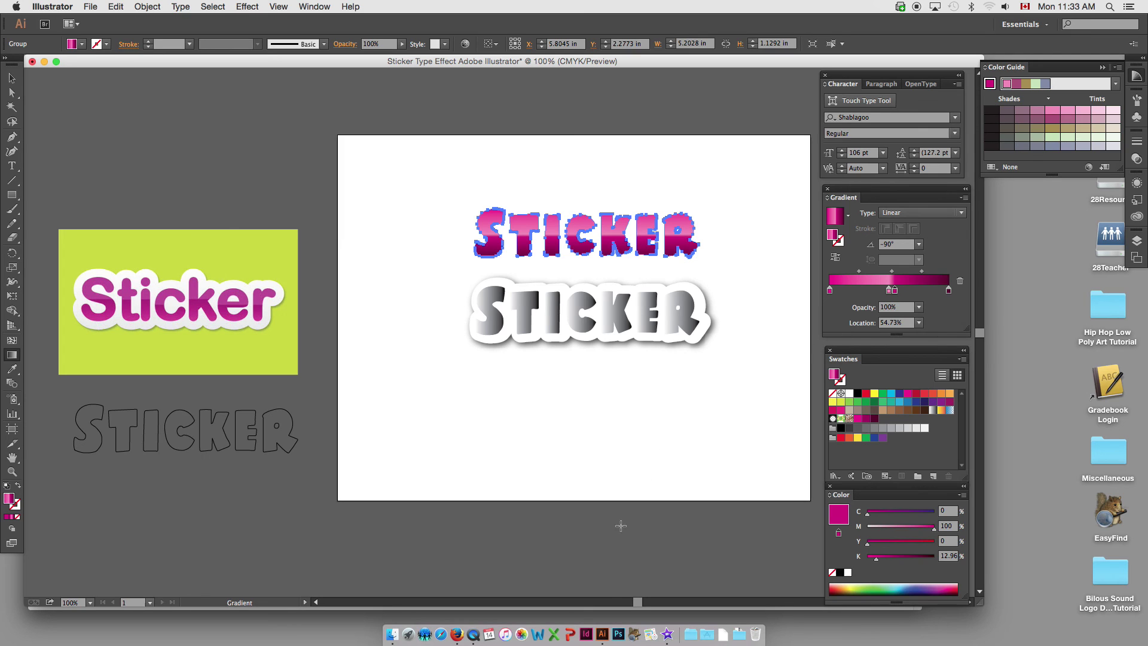
{"action": "left_click", "coordinate": [457, 635]}
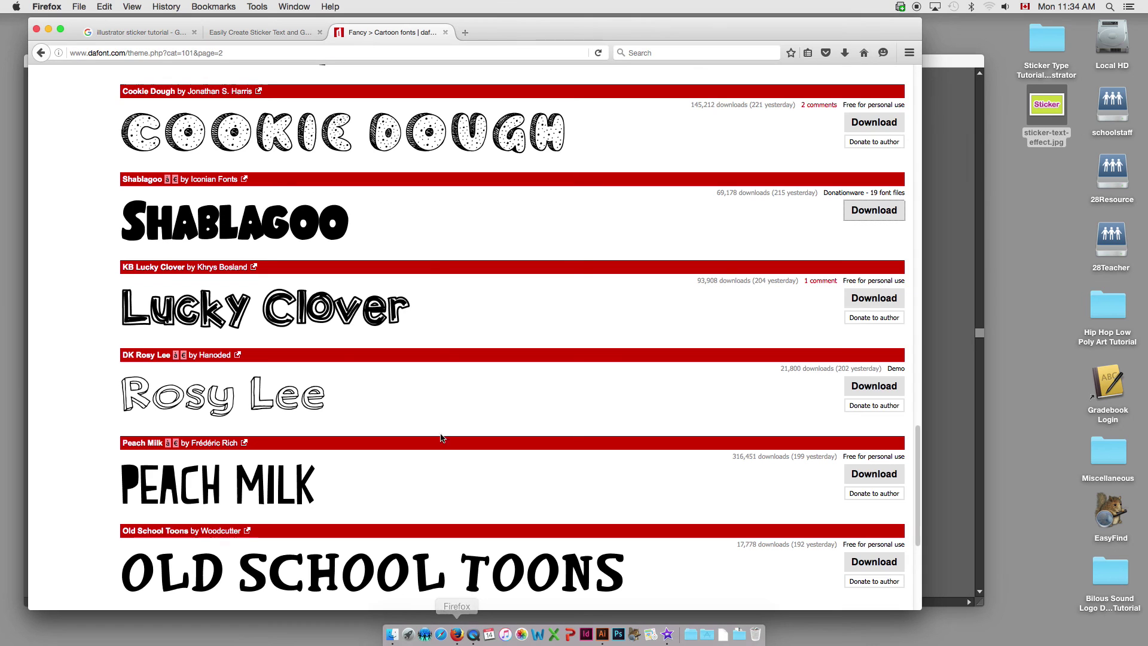
{"action": "left_click", "coordinate": [260, 32]}
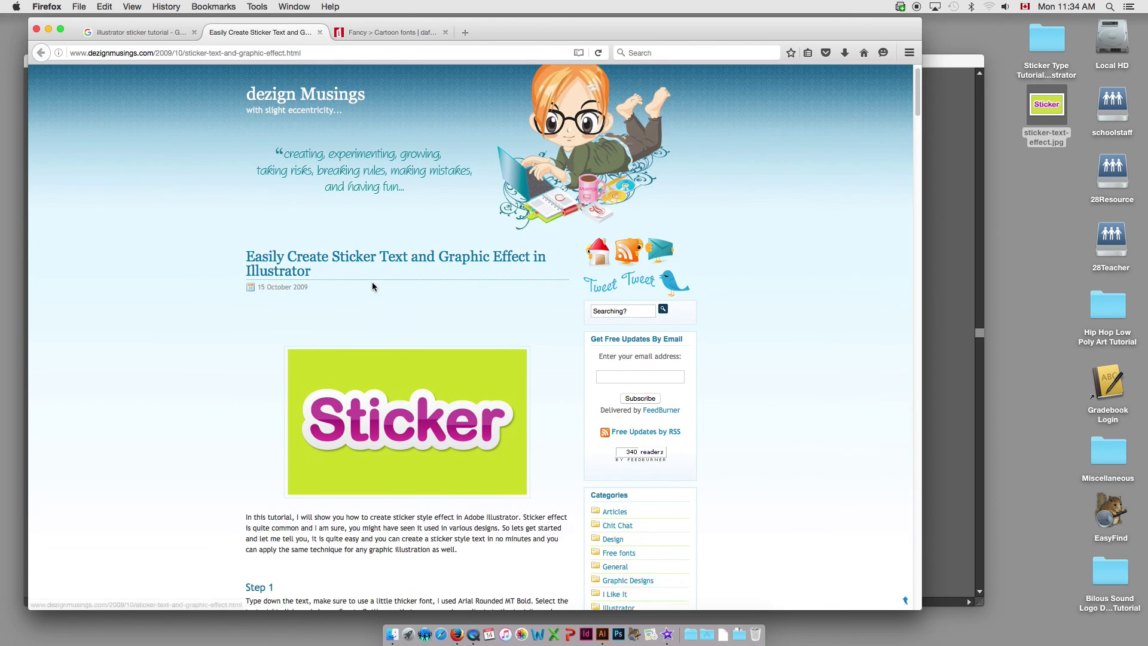
{"action": "scroll", "coordinate": [373, 287], "scroll_direction": "down", "scroll_amount": 10}
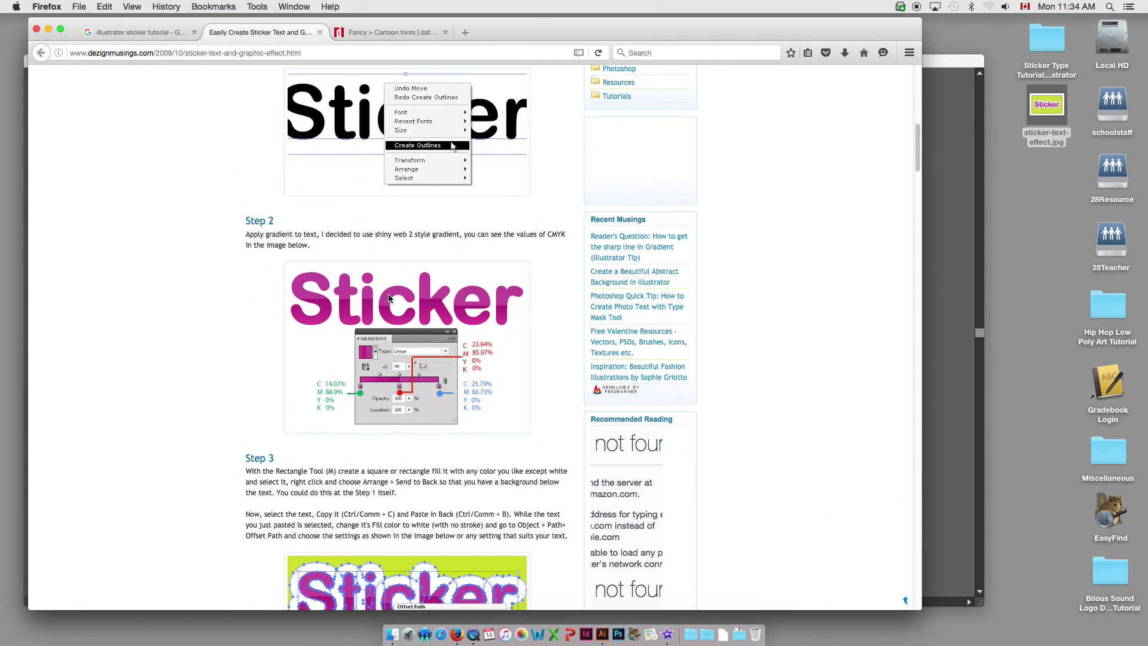
{"action": "scroll", "coordinate": [389, 298], "scroll_direction": "down", "scroll_amount": 2}
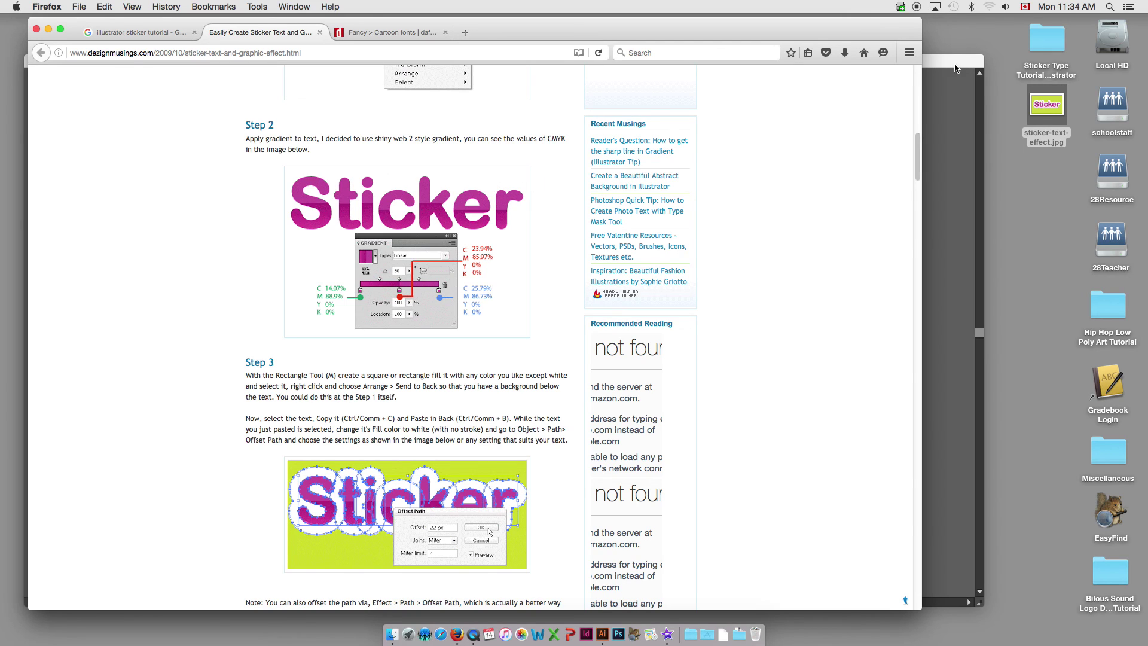
{"action": "key", "text": "super+Tab"}
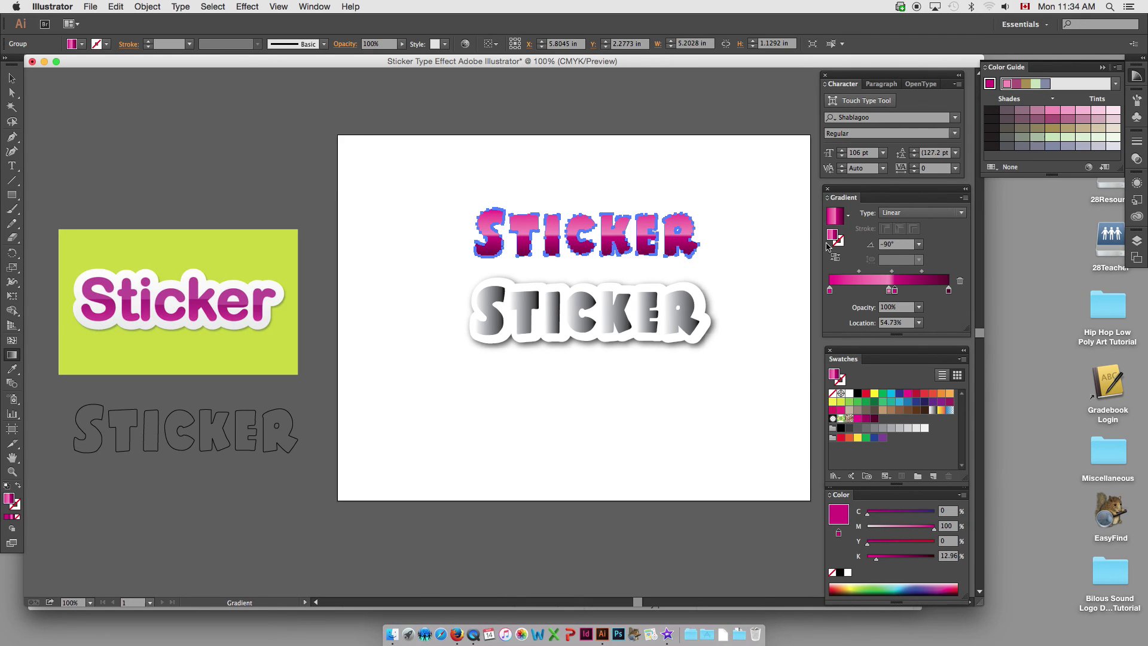
Step: Sharpen the light pink band's edge, add another pink stop, and make the end stop bright magenta
{"action": "left_click_drag", "start_coordinate": [891, 292], "coordinate": [895, 296]}
{"action": "left_click", "coordinate": [893, 273]}
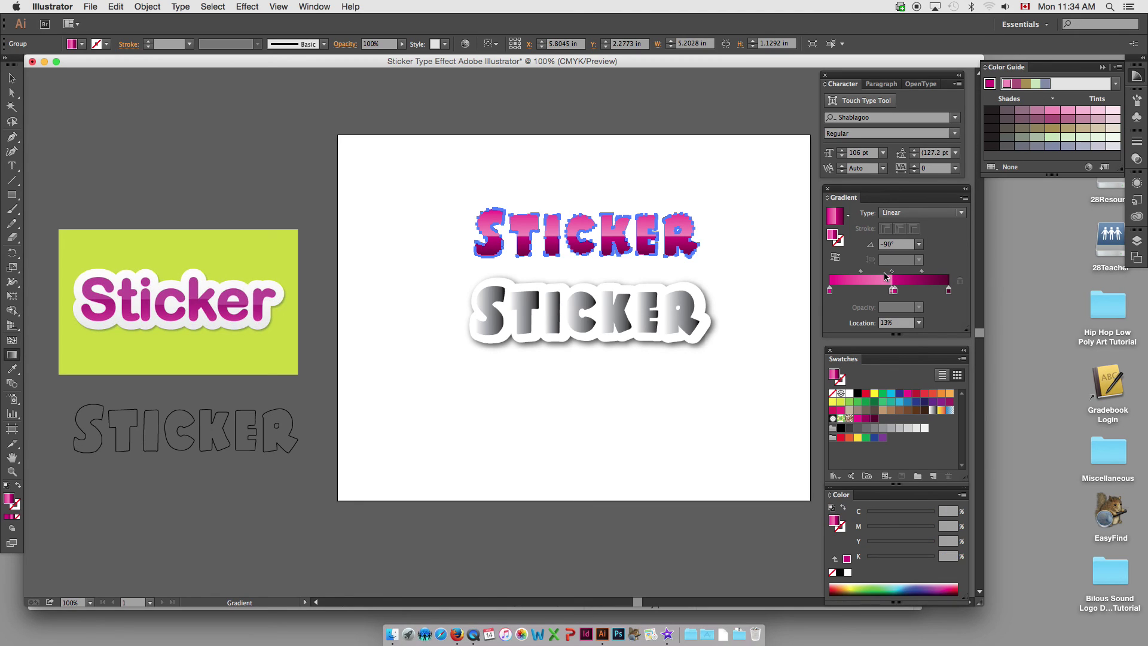
{"action": "mouse_move", "coordinate": [895, 275]}
{"action": "left_mouse_down"}
{"action": "mouse_move", "coordinate": [900, 294]}
{"action": "mouse_move", "coordinate": [884, 293]}
{"action": "left_mouse_up"}
{"action": "left_click", "coordinate": [872, 291]}
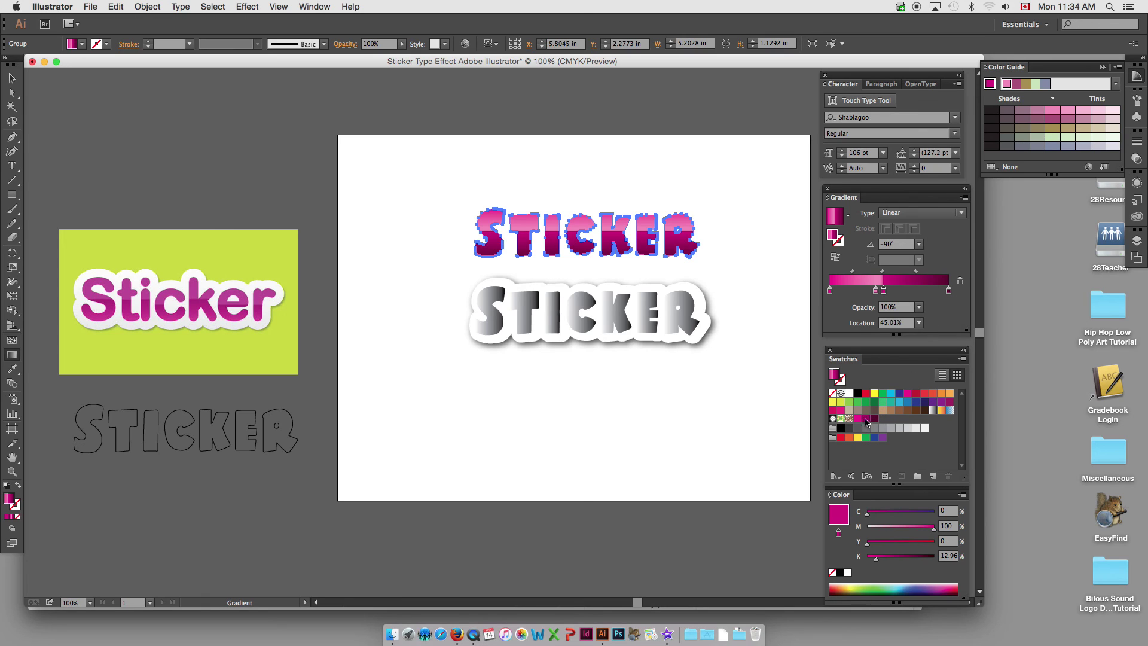
{"action": "left_click_drag", "start_coordinate": [859, 422], "coordinate": [950, 293]}
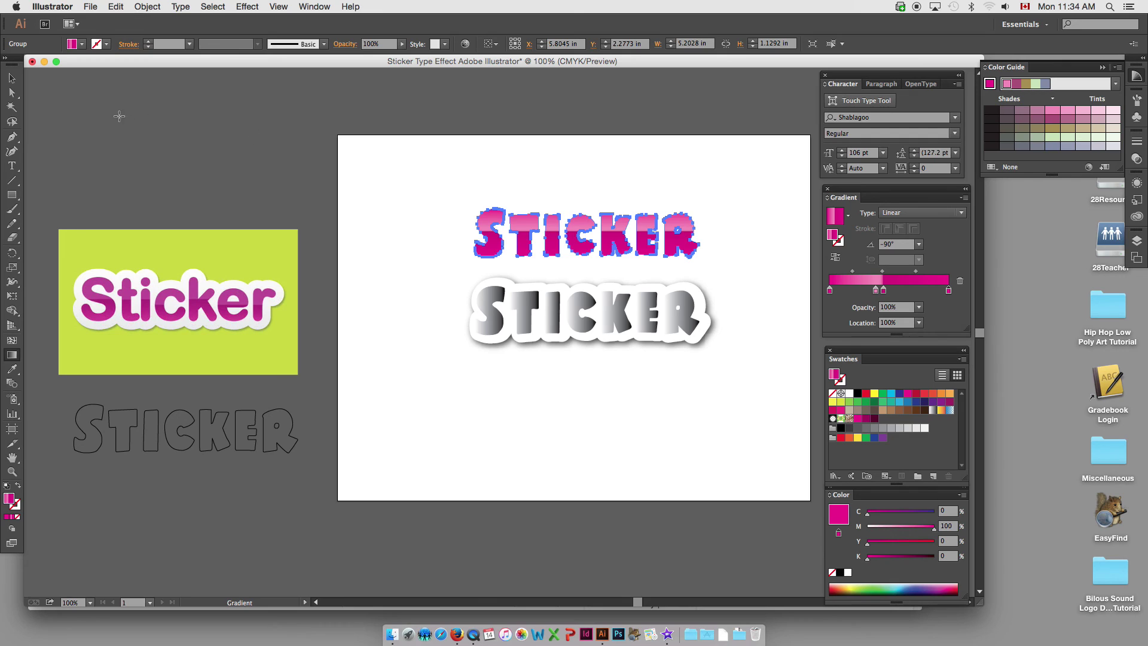
Step: Move the pink gradient STICKER lettering onto the white drop-shadowed backing, then deselect
{"action": "left_click", "coordinate": [13, 79]}
{"action": "left_click", "coordinate": [456, 171]}
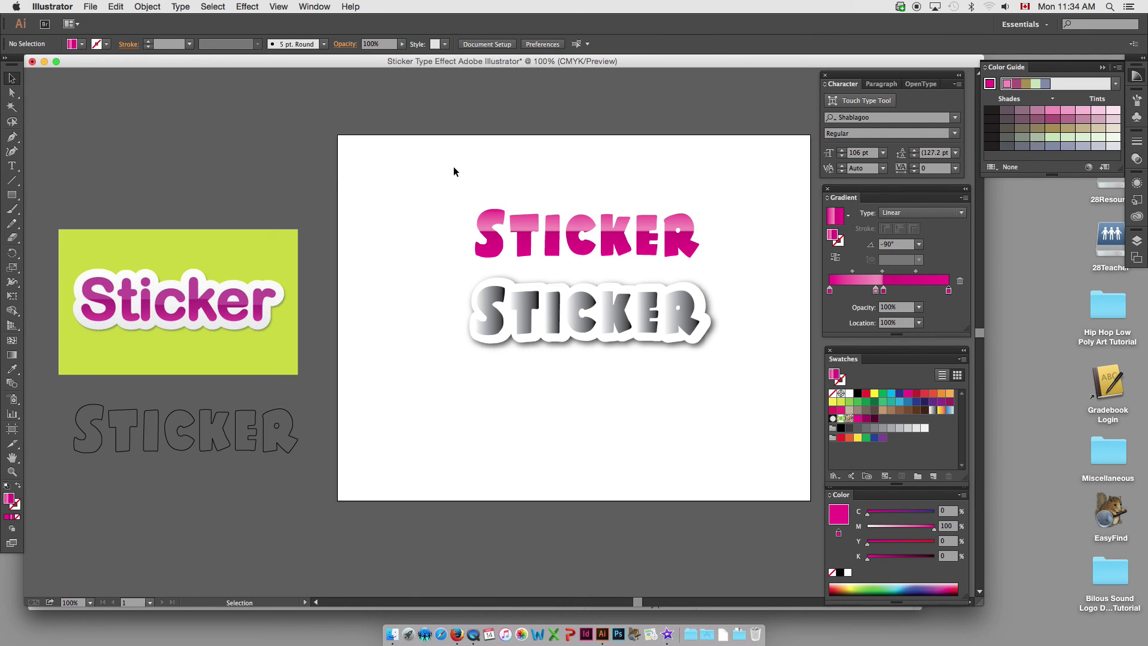
{"action": "left_click_drag", "start_coordinate": [533, 226], "coordinate": [525, 321]}
{"action": "left_click", "coordinate": [508, 236]}
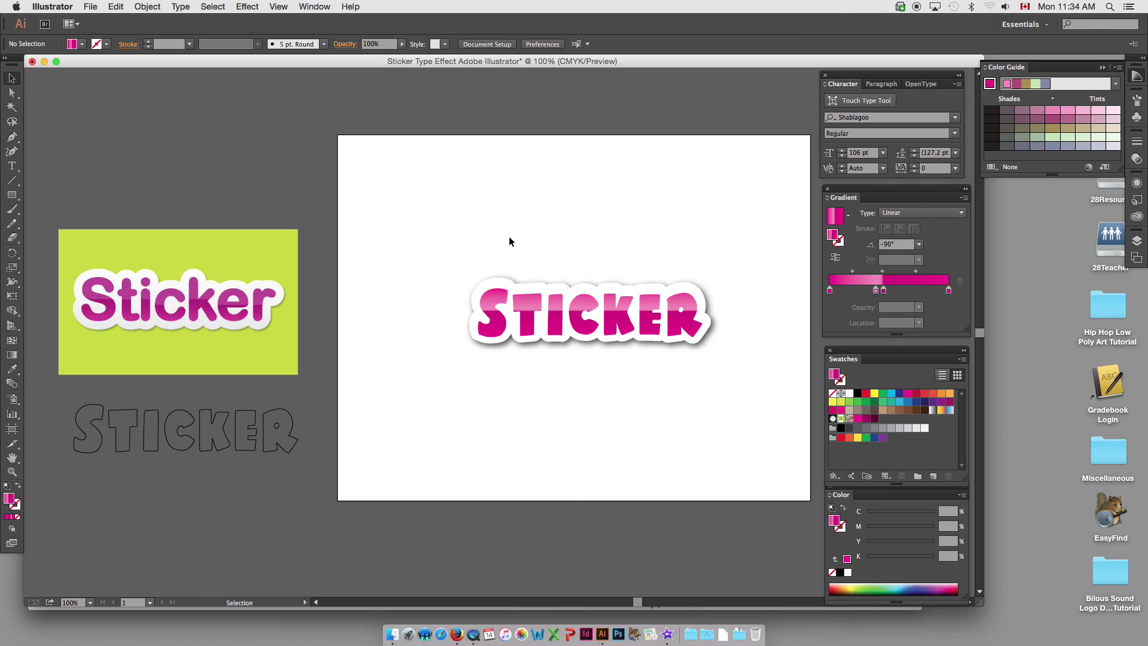
Step: Dismiss the accidental system search and pan the artboard view left
{"action": "key", "text": "super+space"}
{"action": "key", "text": "Escape"}
{"action": "left_click_drag", "start_coordinate": [572, 246], "coordinate": [492, 217]}
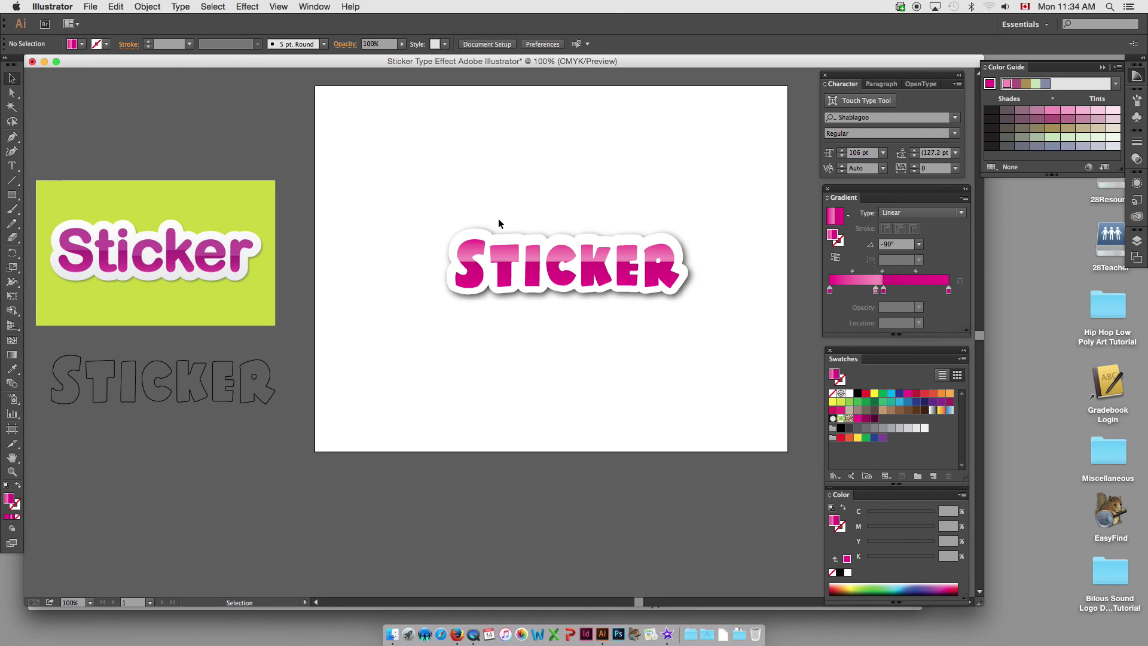